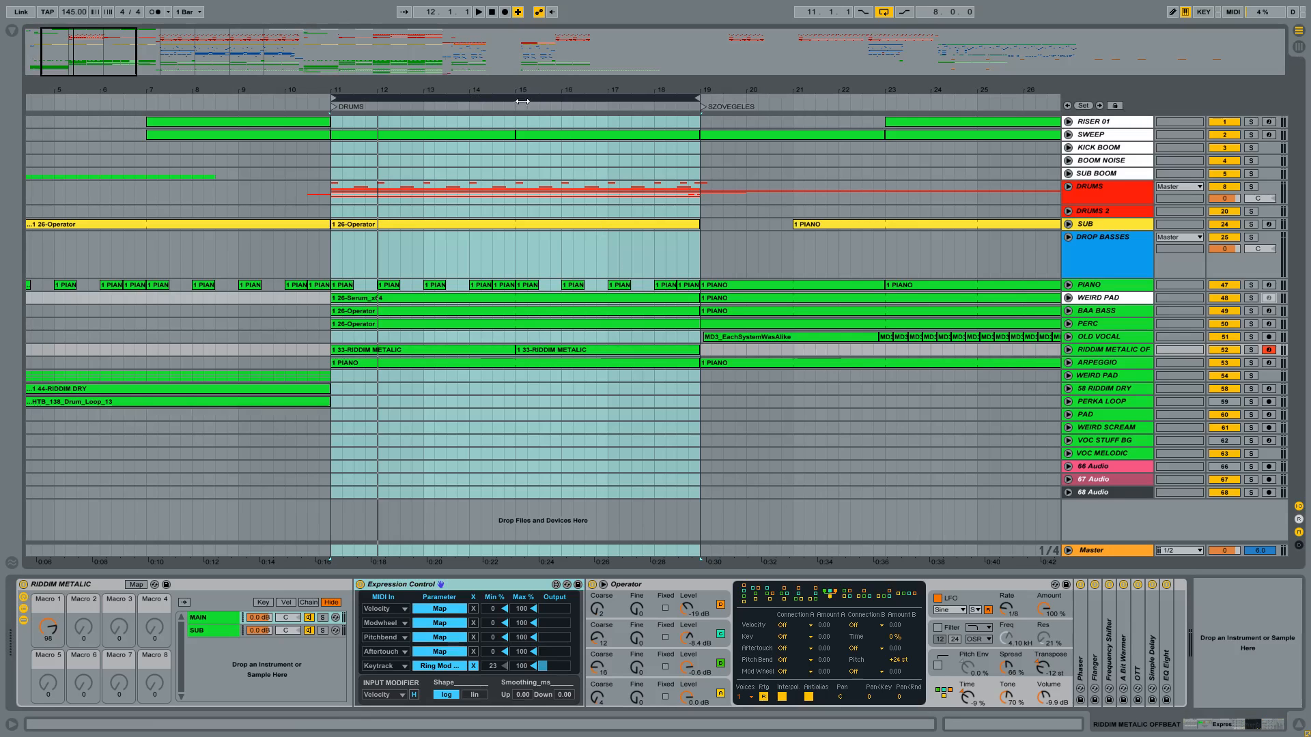
Play the looped DRUMS section, expand the RIDDIM METALIC OFFBEAT track to show its notes, and stop playback
key(space)
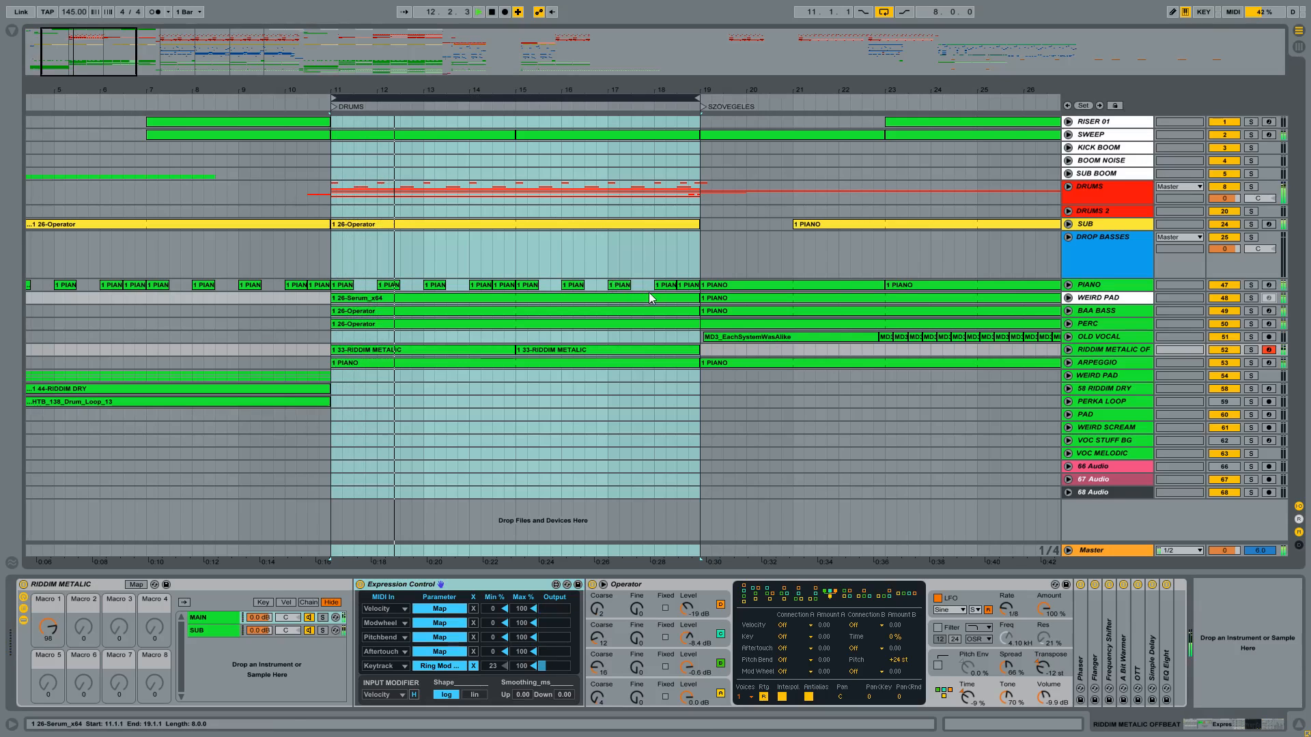
click(1123, 351)
click(1067, 351)
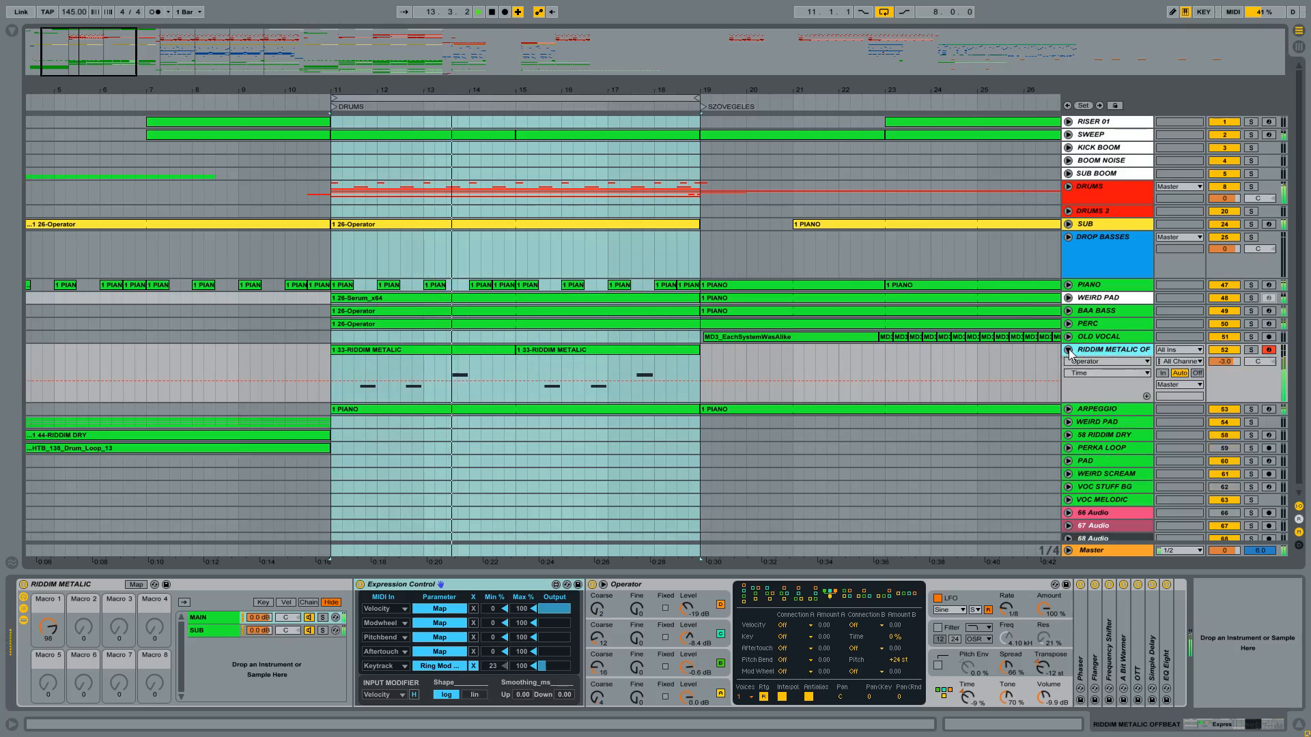
click(1093, 361)
click(1092, 356)
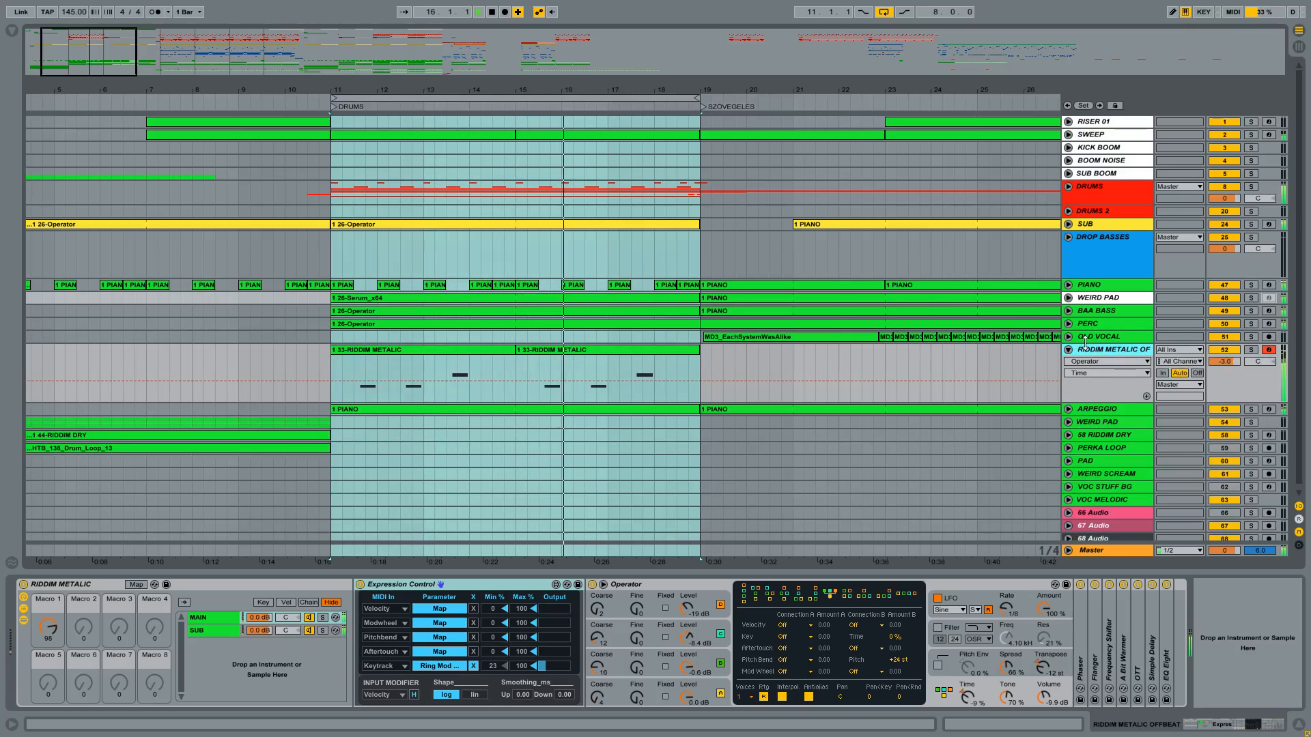
click(492, 12)
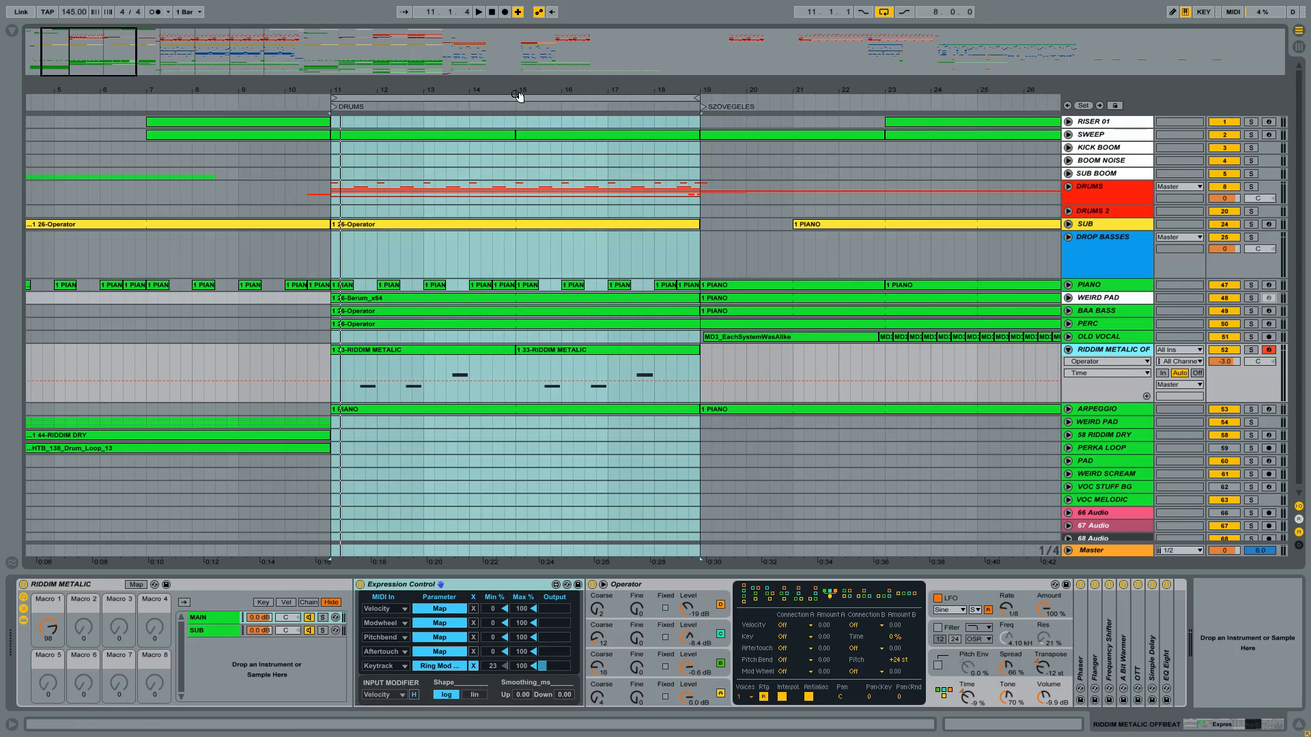
Solo and disarm the RIDDIM METALIC OFFBEAT track and play the loop to hear it alone
click(1250, 350)
click(1268, 350)
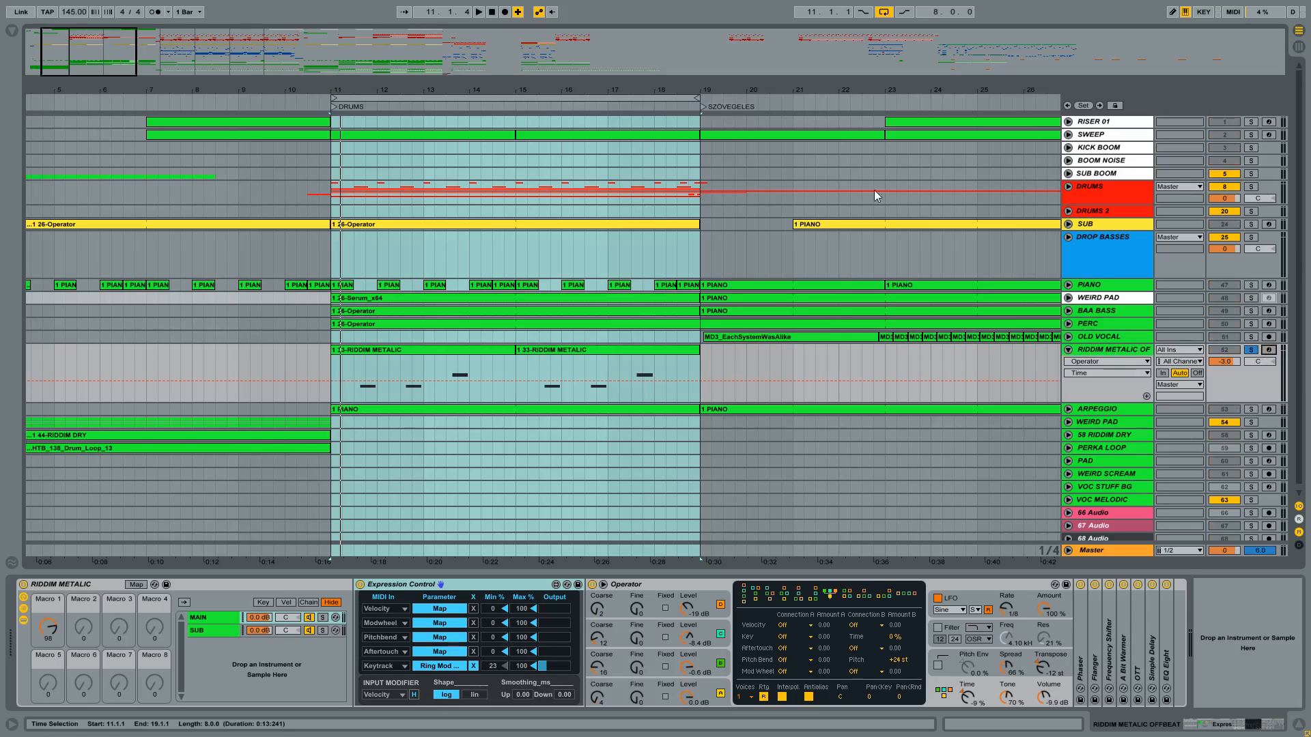
click(479, 12)
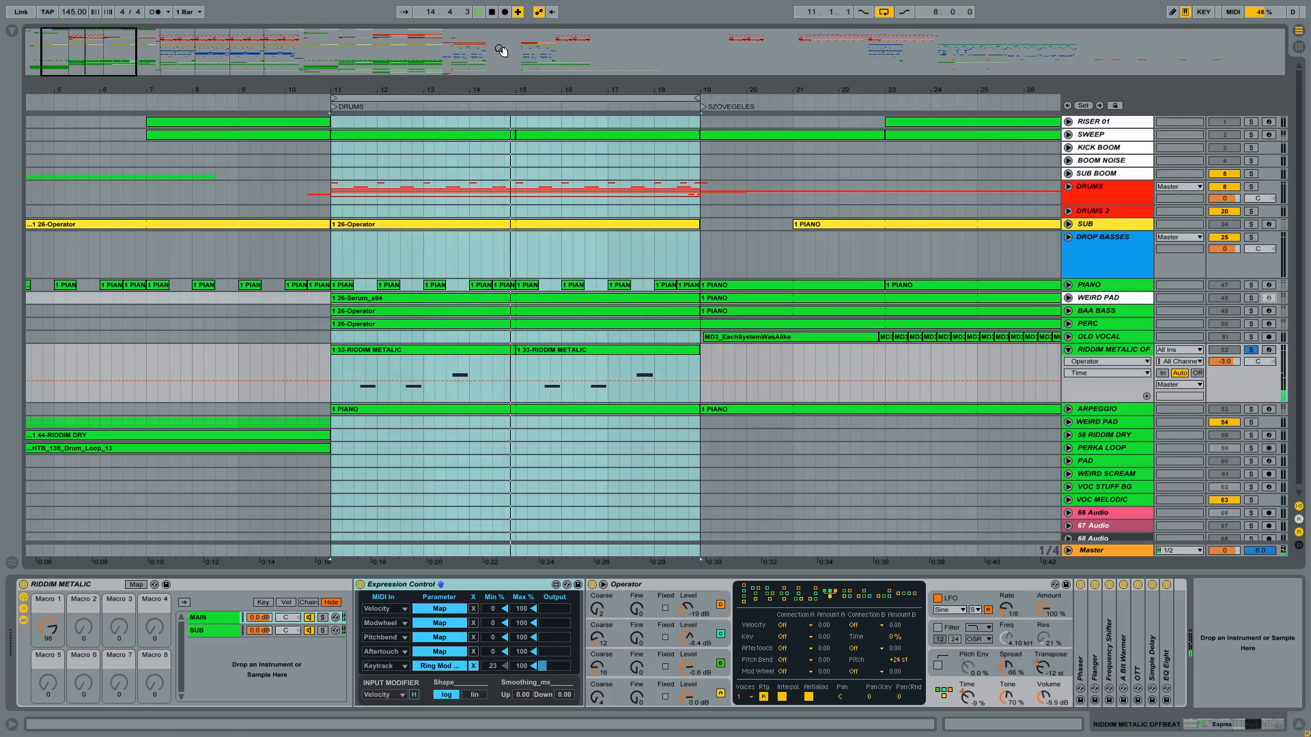
click(493, 15)
Add the WEIRD PAD, BAA BASS, PERC and OLD VOCAL tracks to the solo alongside RIDDIM METALIC OFFBEAT
click(1132, 354)
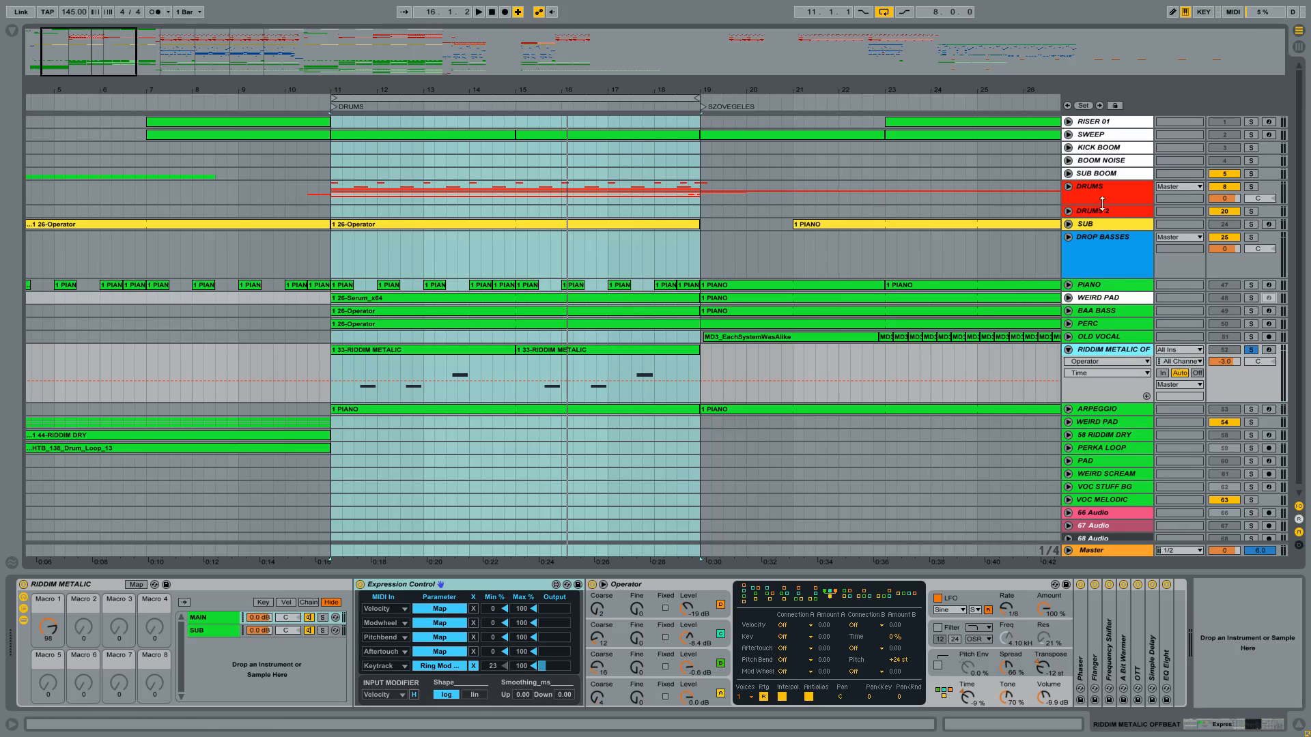
click(1251, 337)
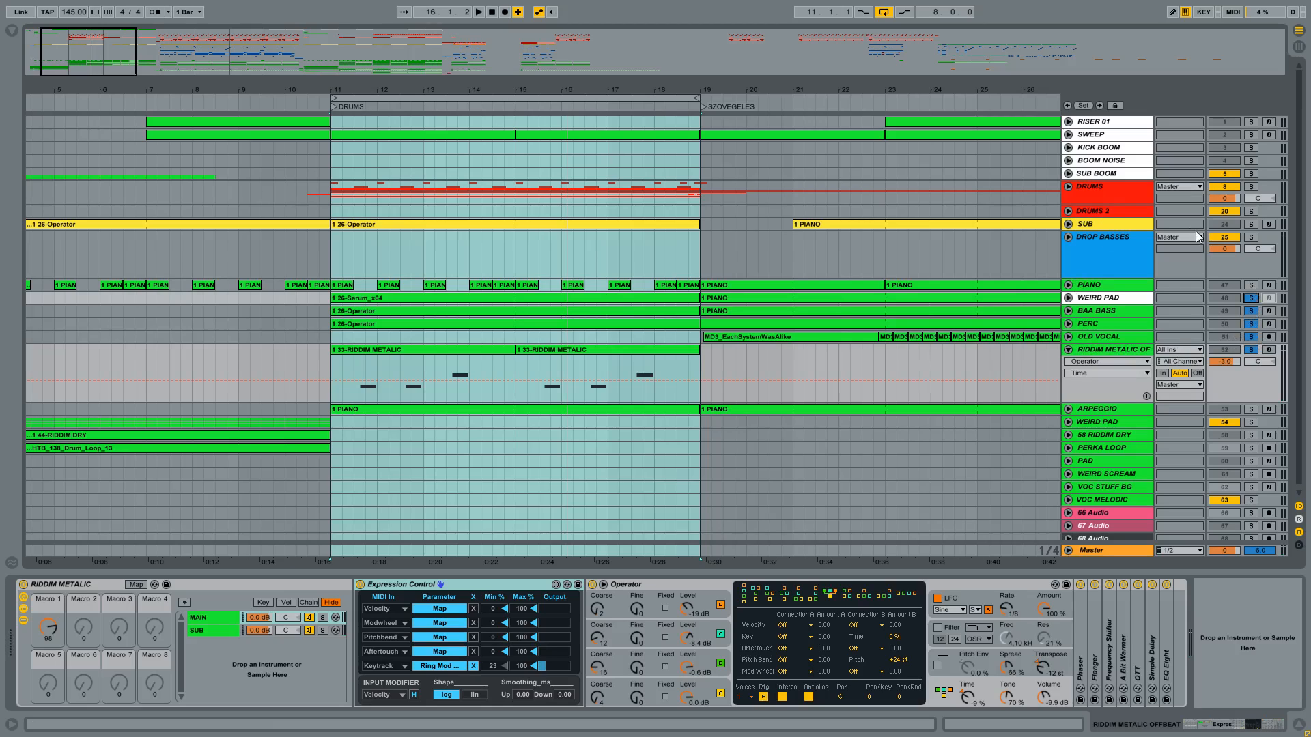
Expand the DRUMS group and the SKRILL OFFBEAT CLAP track inside it, and solo that clap track
click(1103, 198)
click(1068, 187)
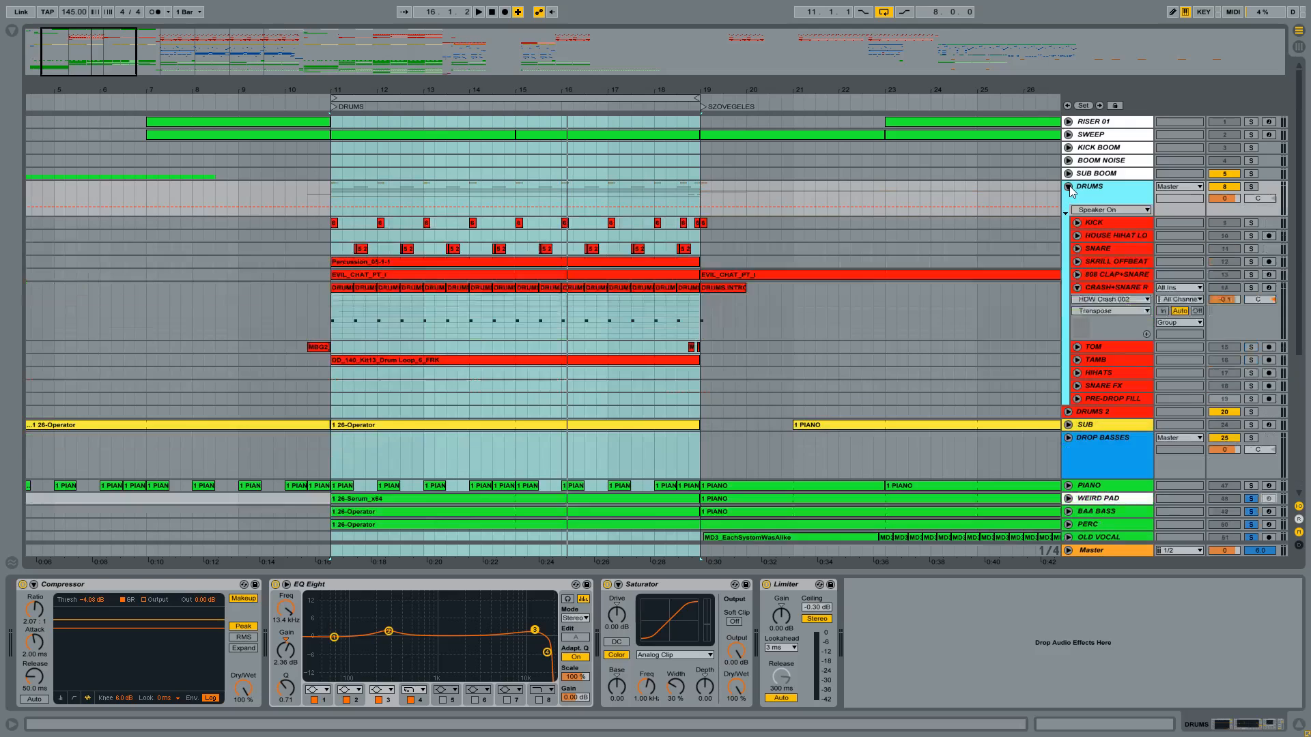
click(1098, 251)
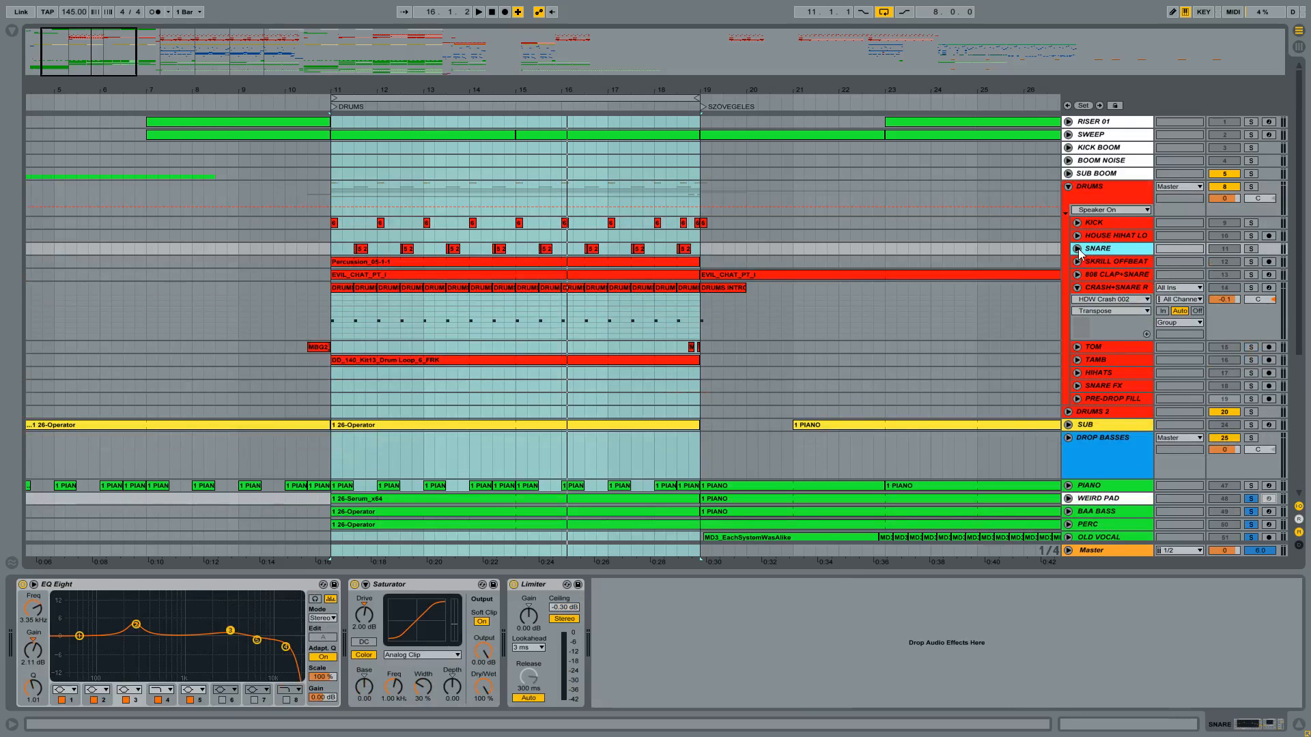
click(1077, 248)
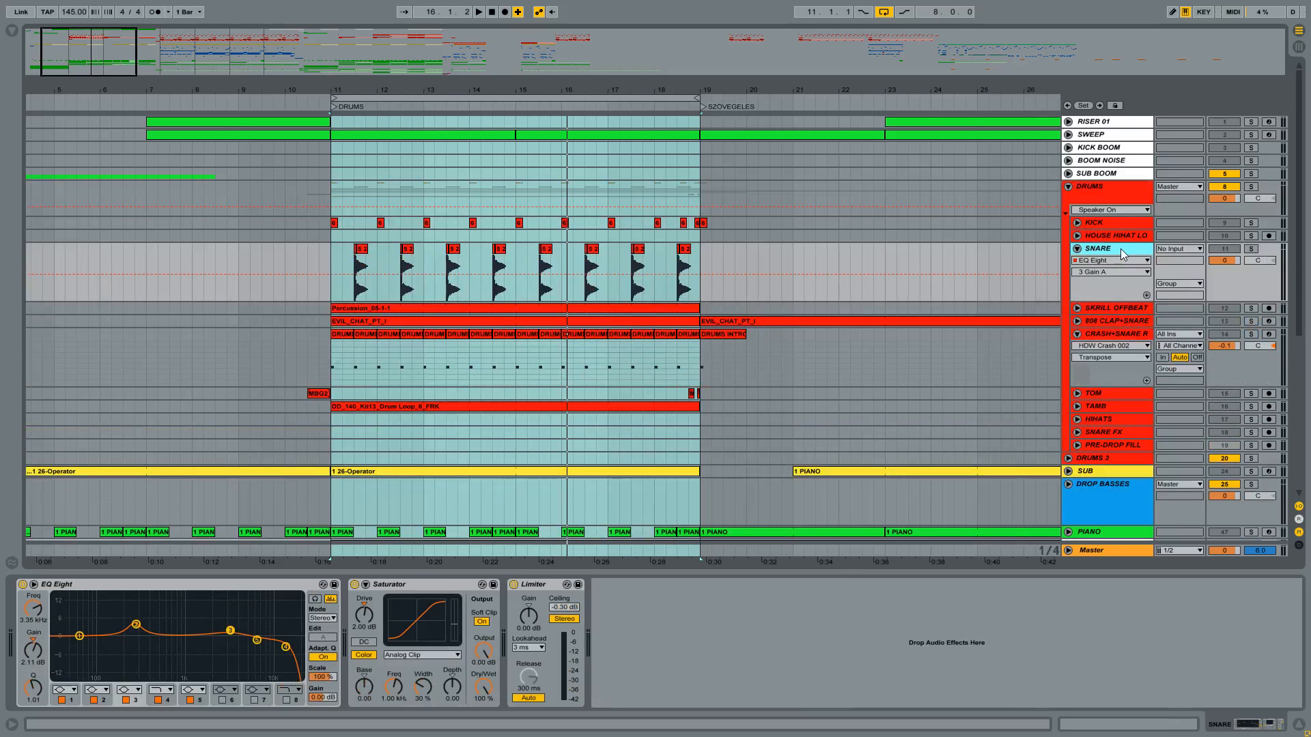
click(1078, 308)
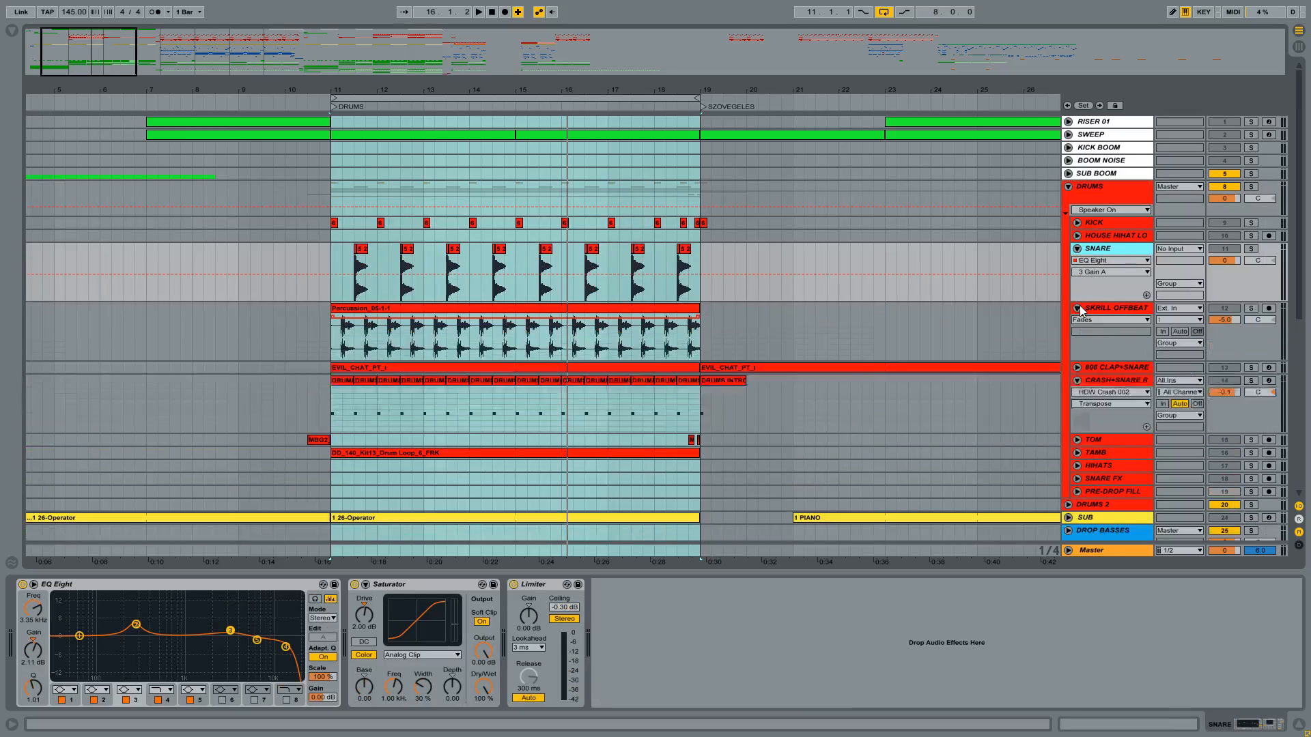
click(1077, 250)
click(1115, 264)
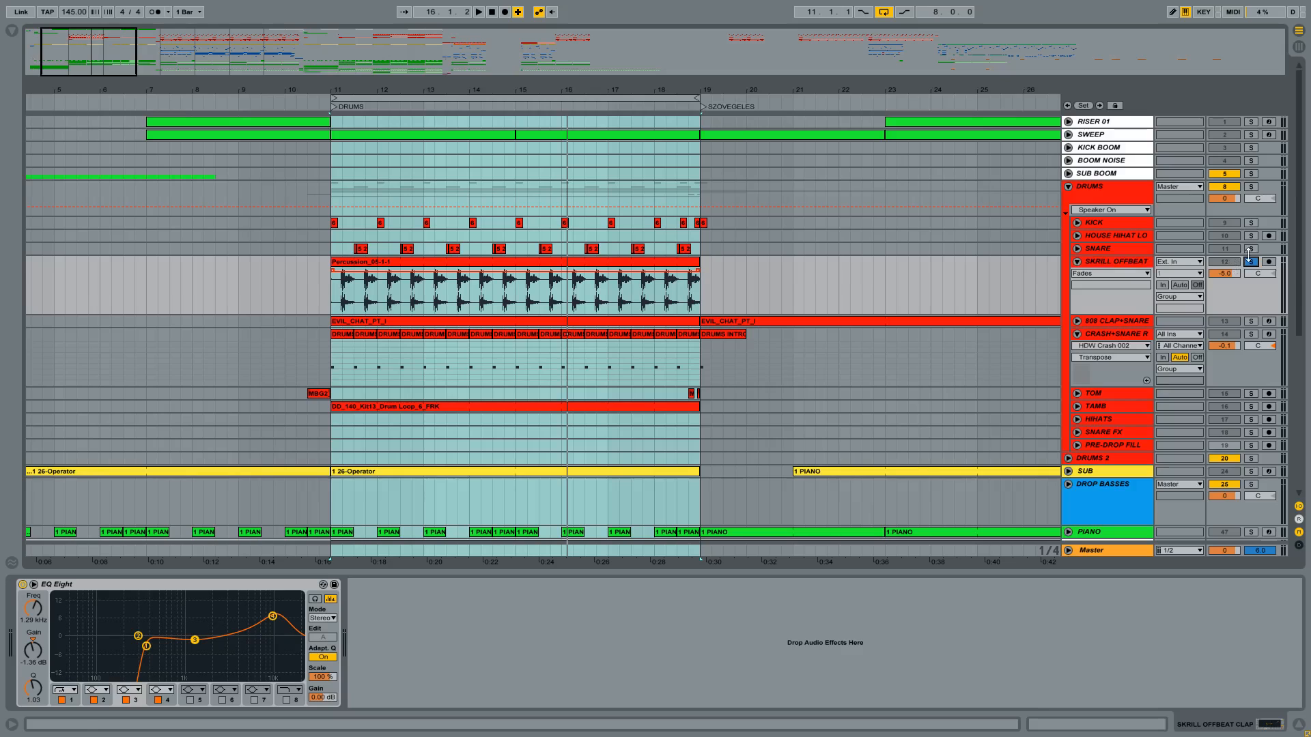
Play the loop with the SKRILL OFFBEAT CLAP soloed and turn its solo off during playback
click(1252, 186)
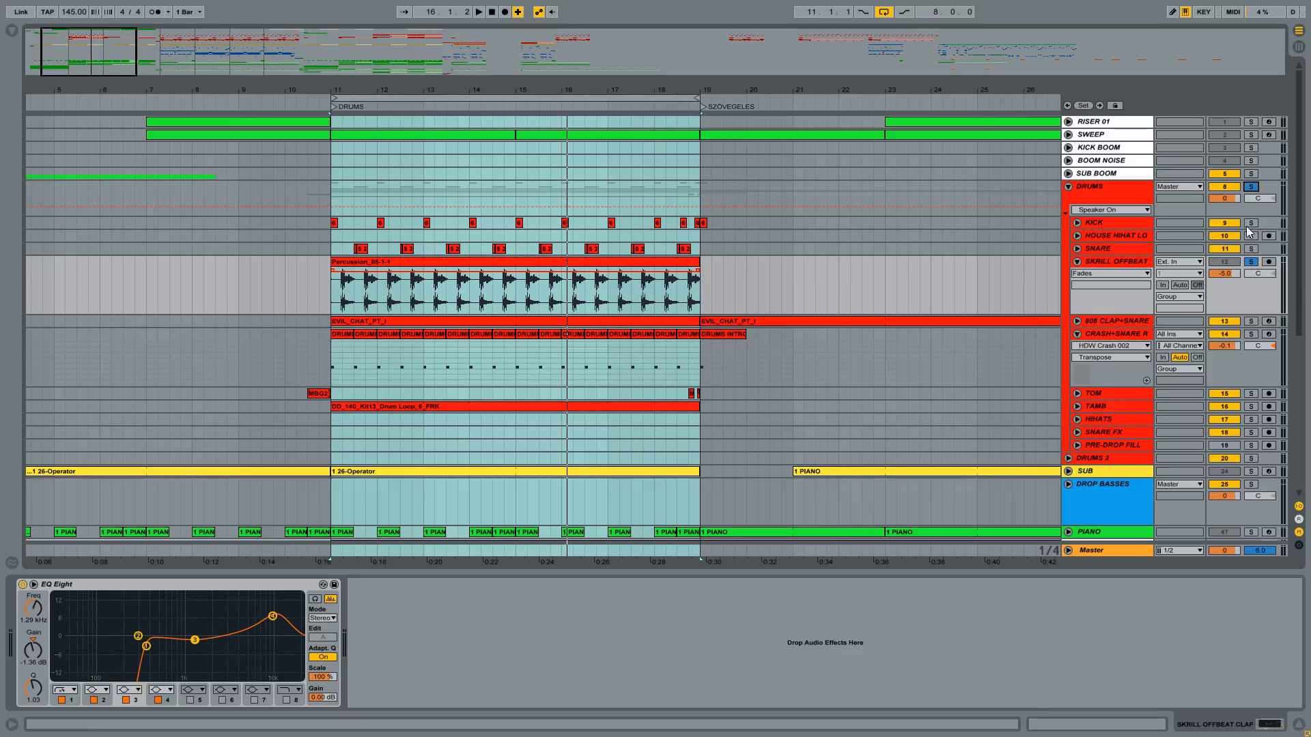
click(1253, 192)
key(space)
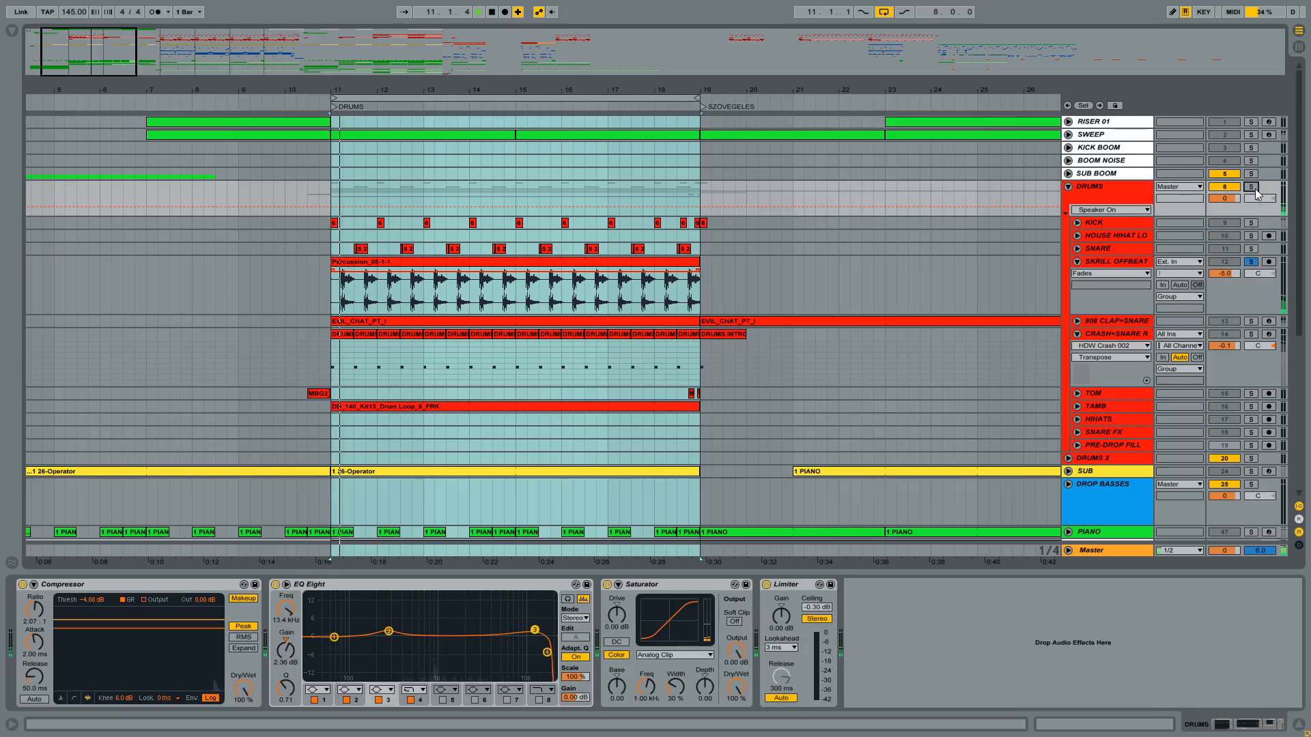
scroll(1014, 301, down, 2)
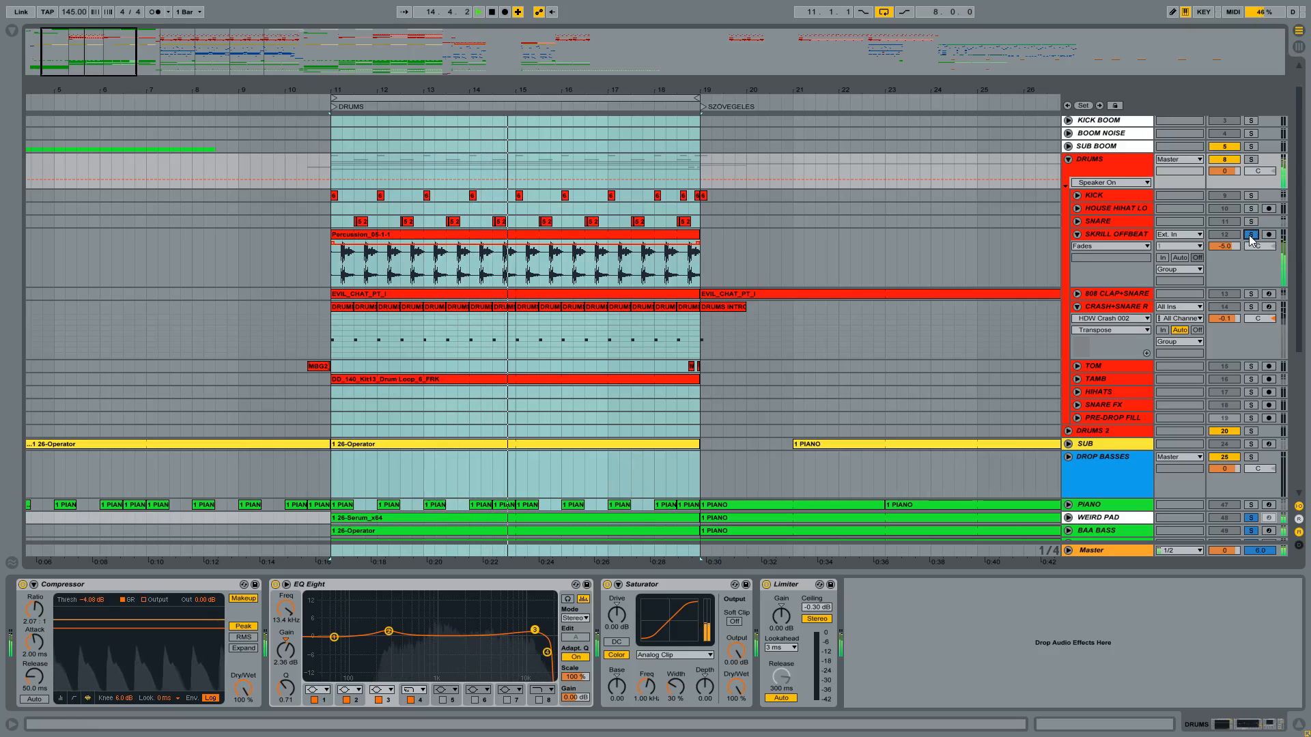
click(1249, 236)
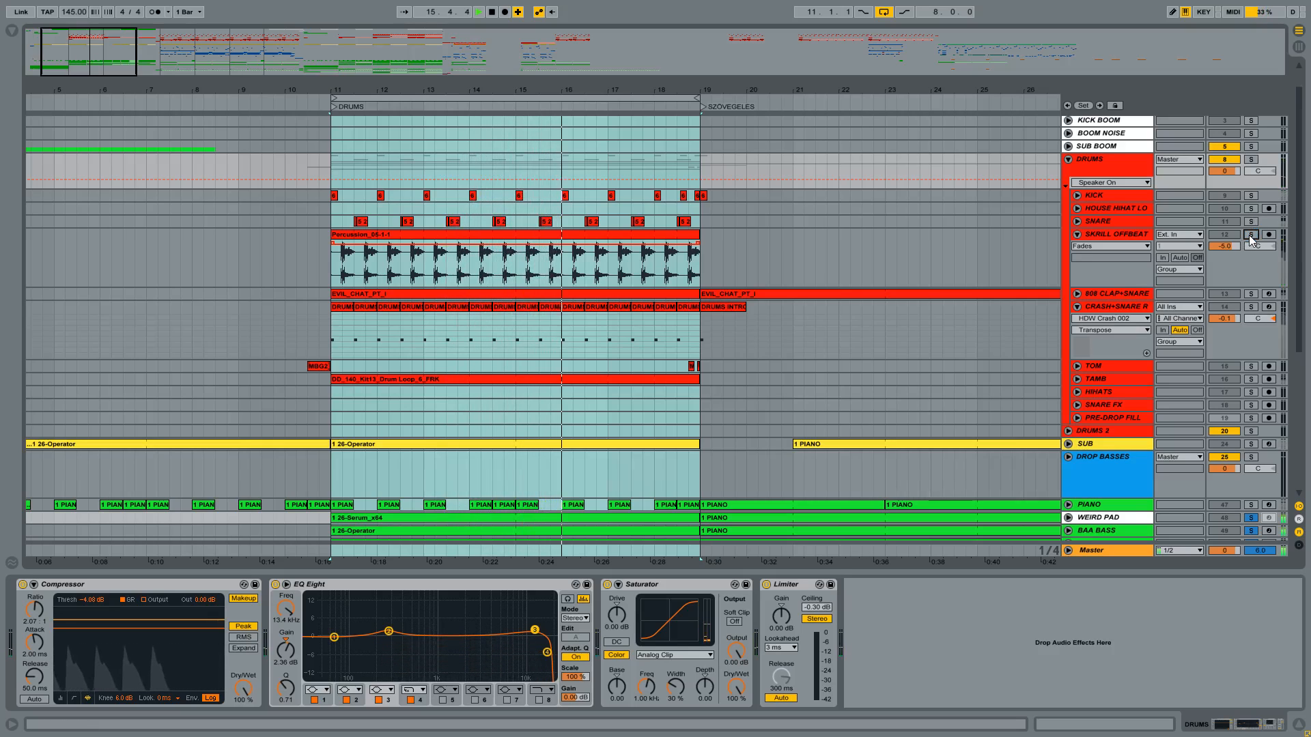
Collapse the DRUMS group, expand the BAA BASS track to show its notes, and stop playback
click(1069, 160)
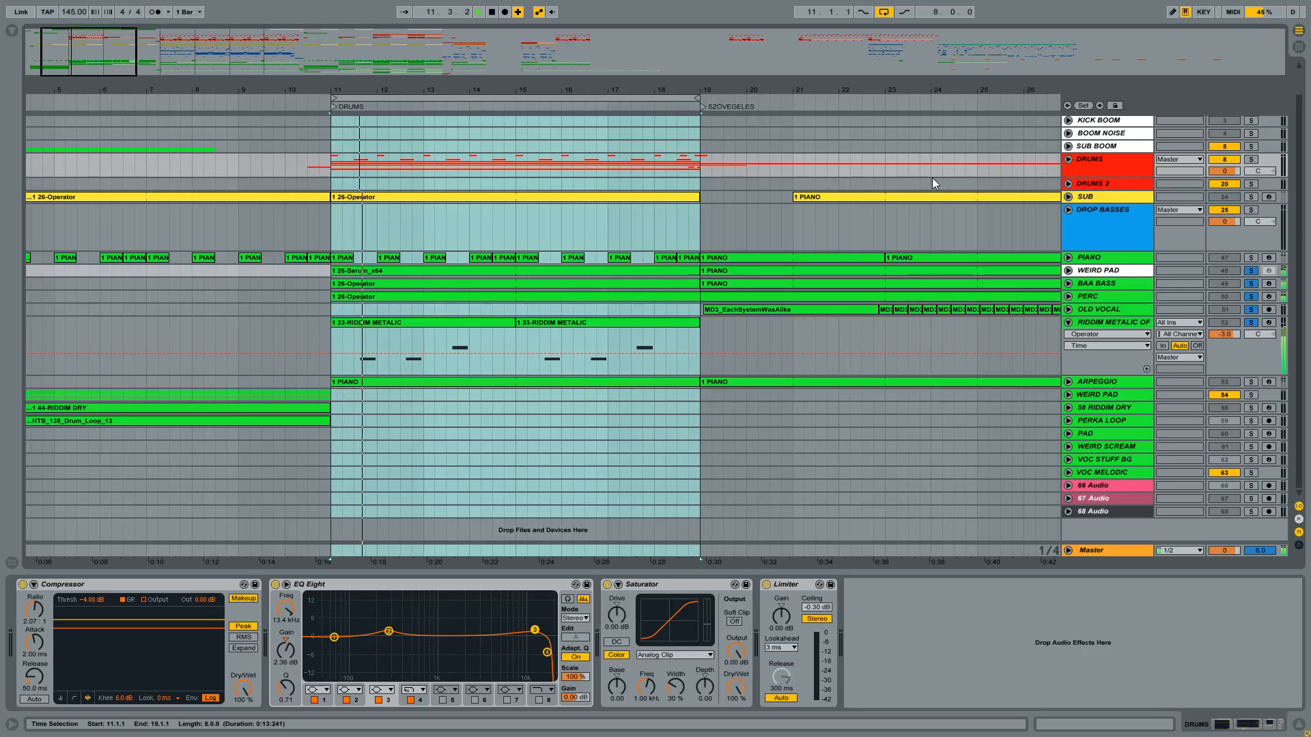
click(1111, 284)
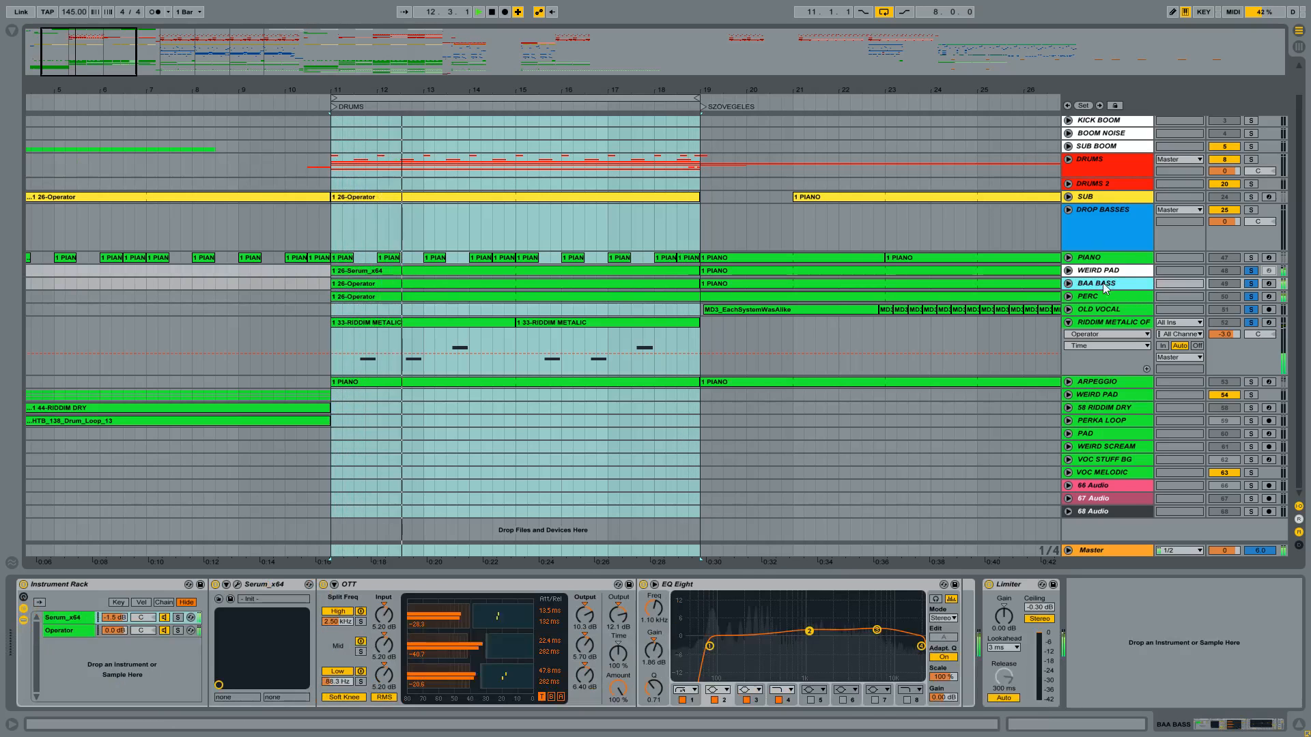
click(1069, 284)
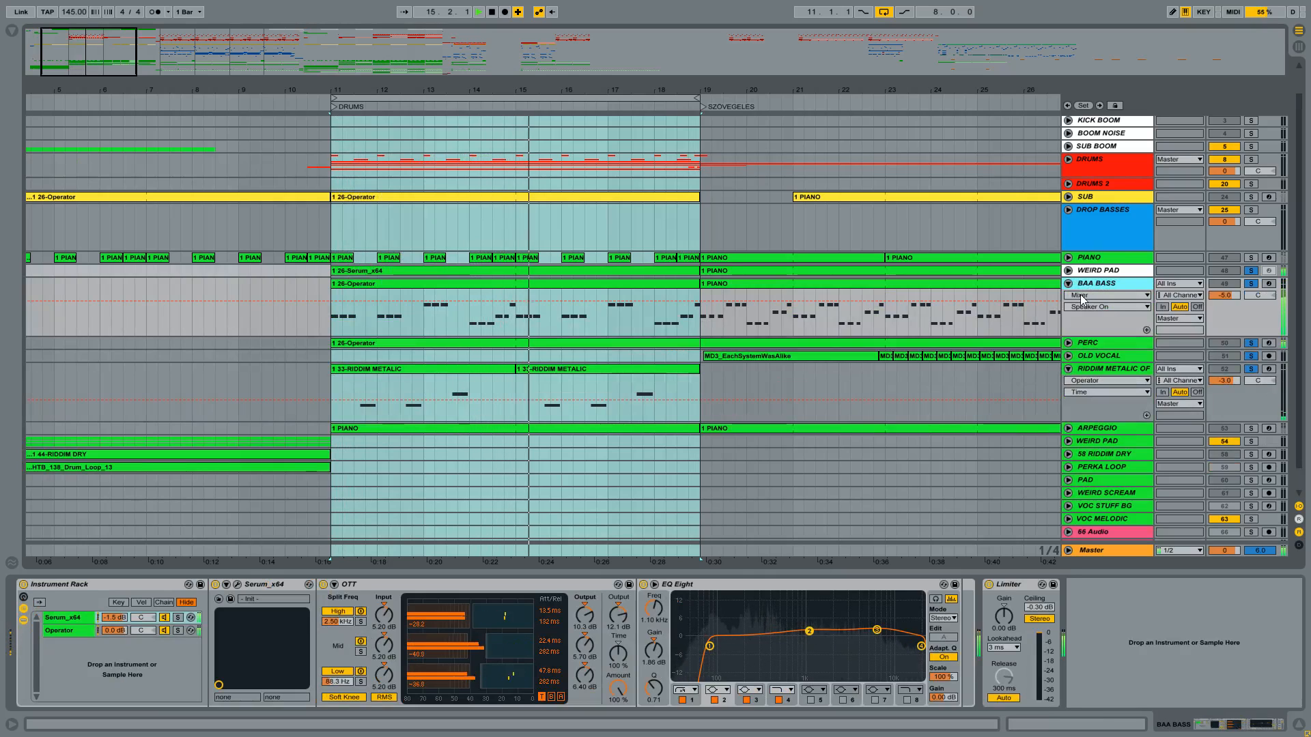
key(space)
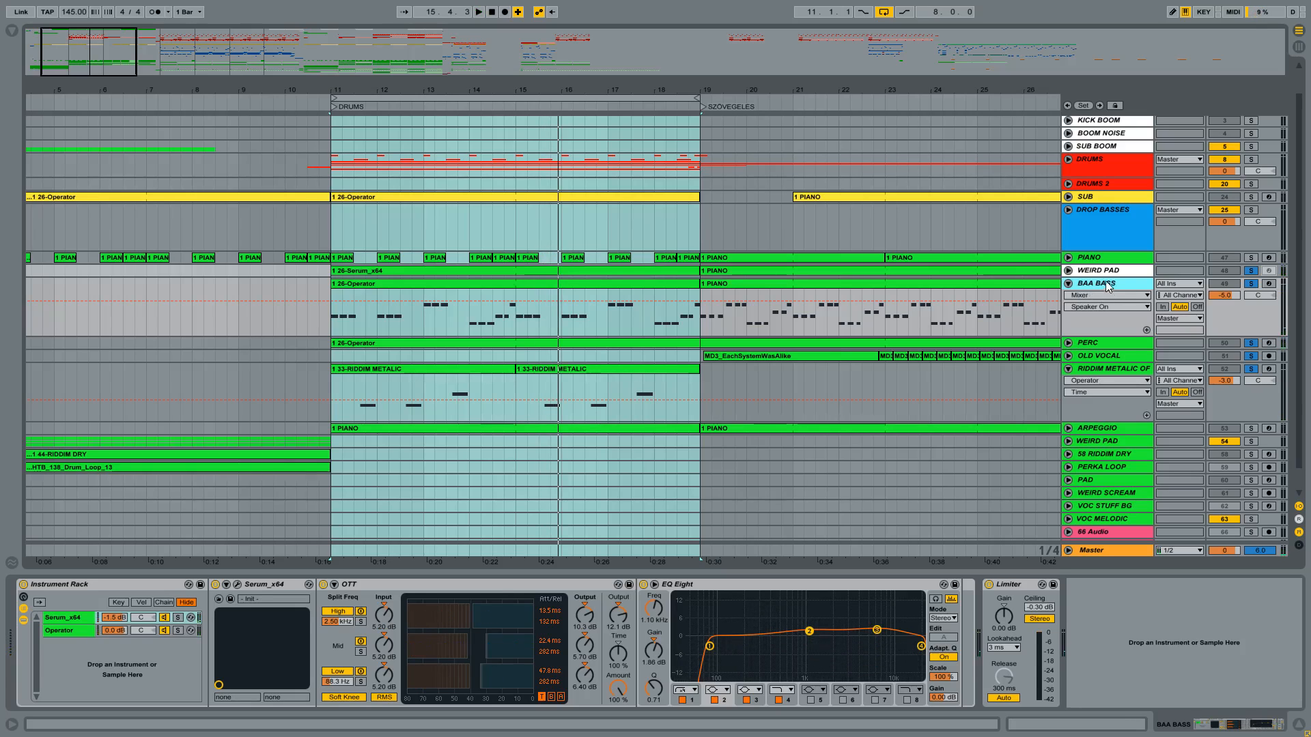
Solo only the BAA BASS track and play the start of the DRUMS section
click(1249, 281)
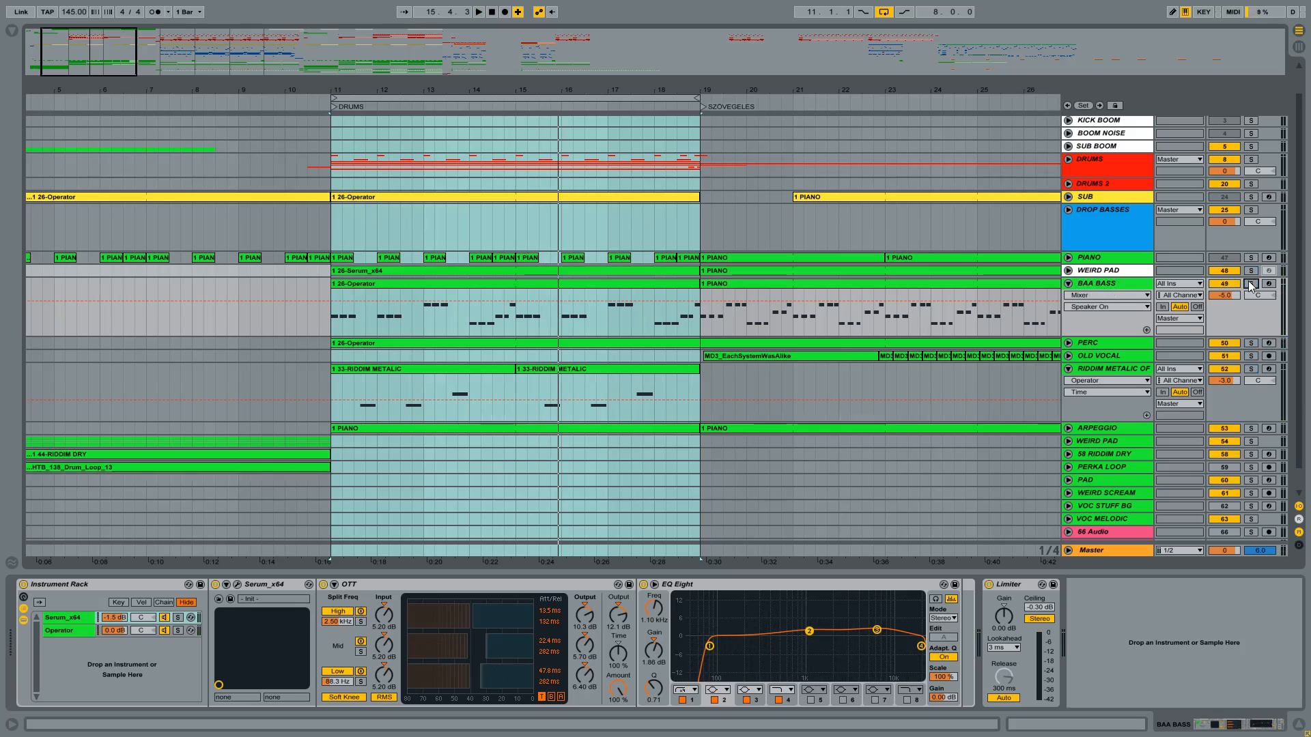
key(space)
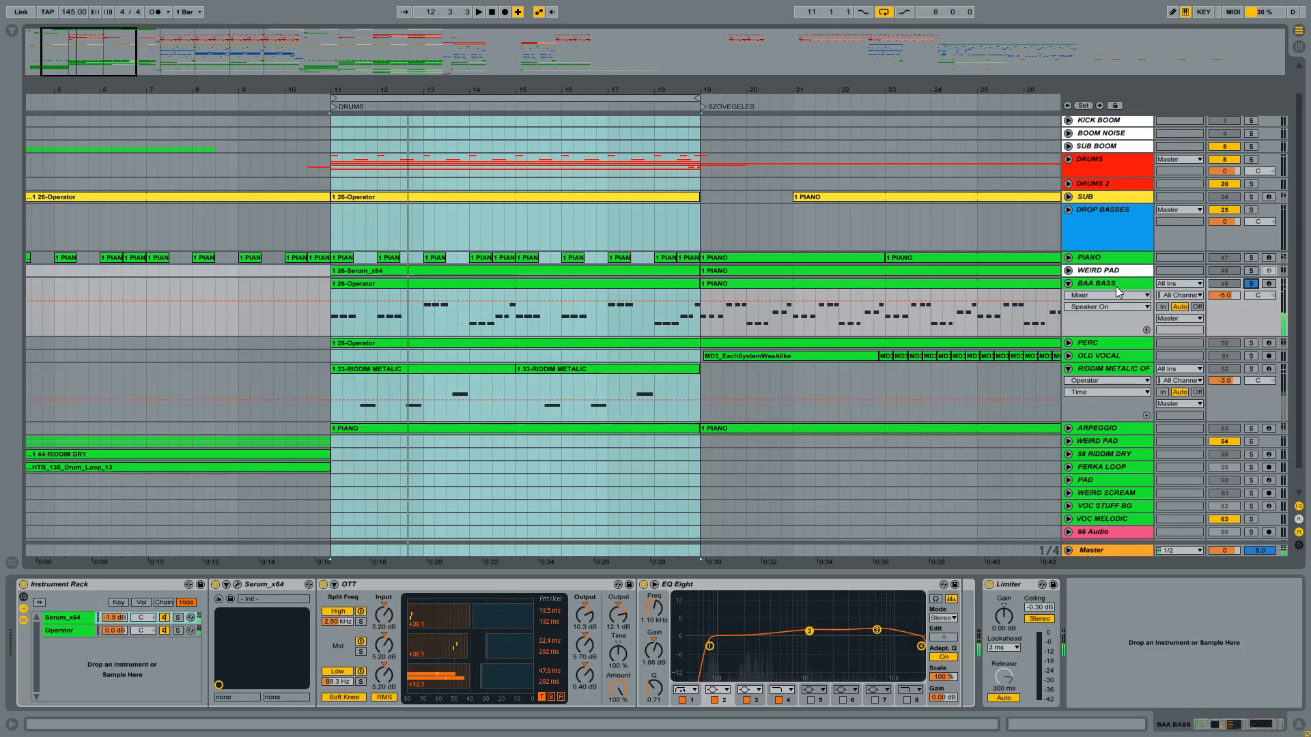
click(1117, 288)
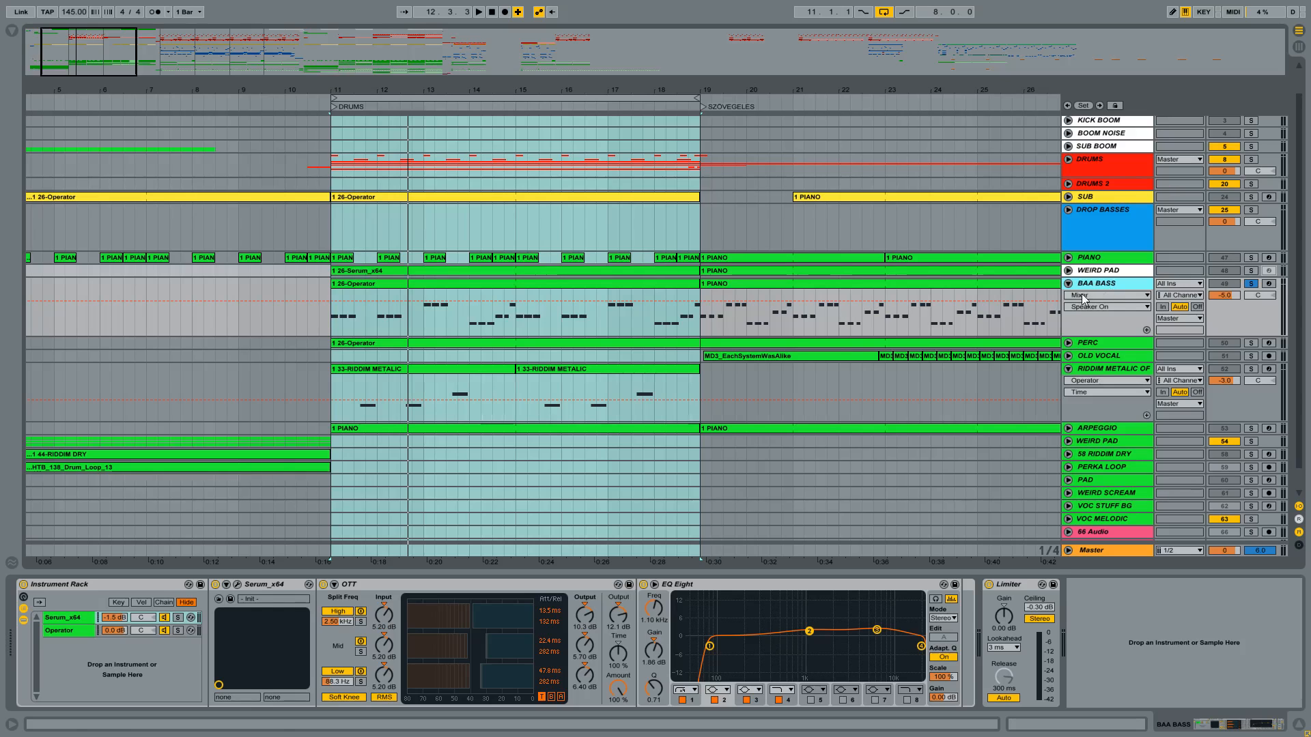
Solo the RIDDIM METALIC OFFBEAT track instead of BAA BASS and widen the track headers to show more of its name
click(577, 284)
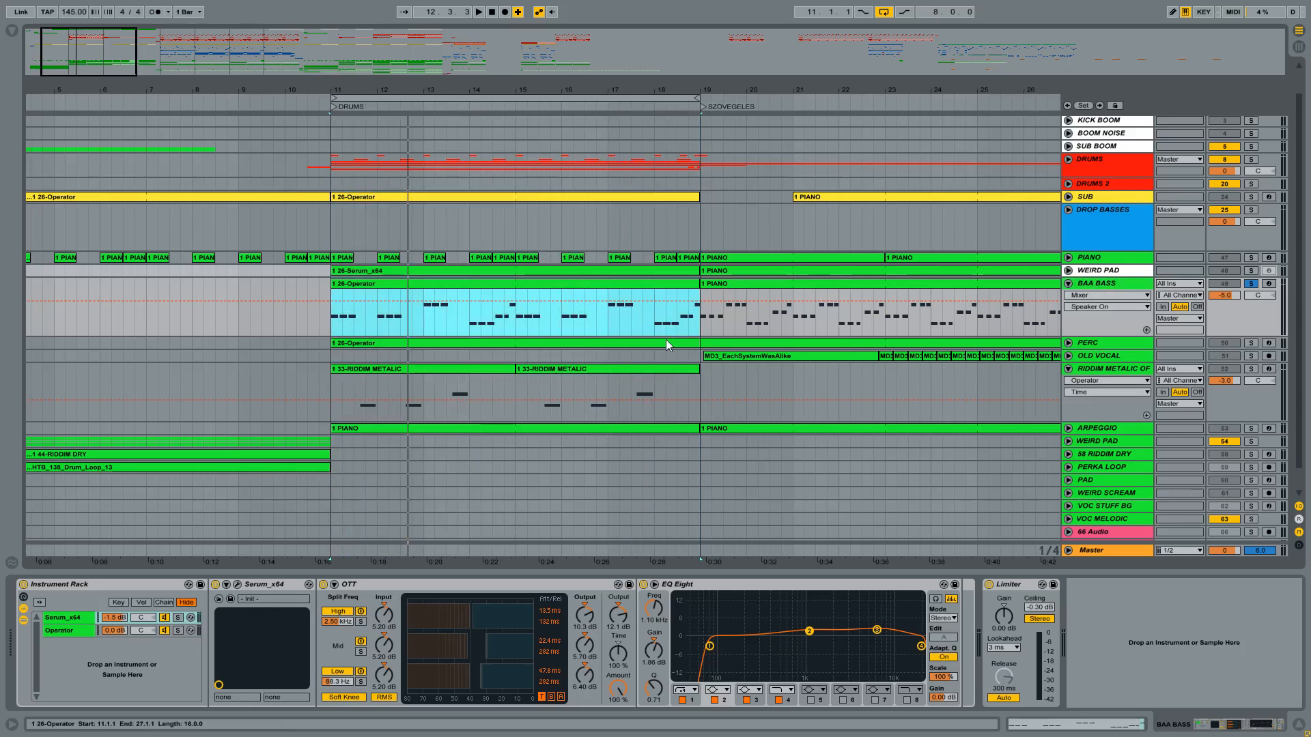
click(471, 368)
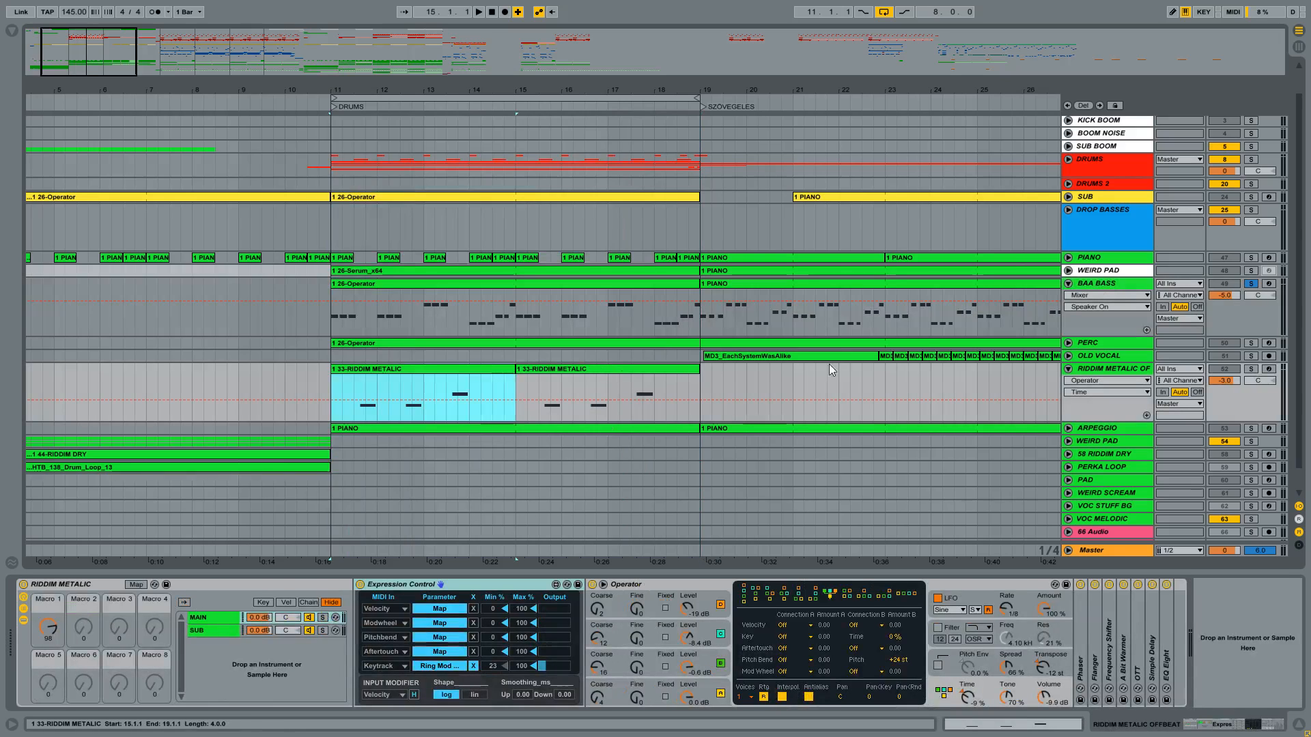
click(1107, 368)
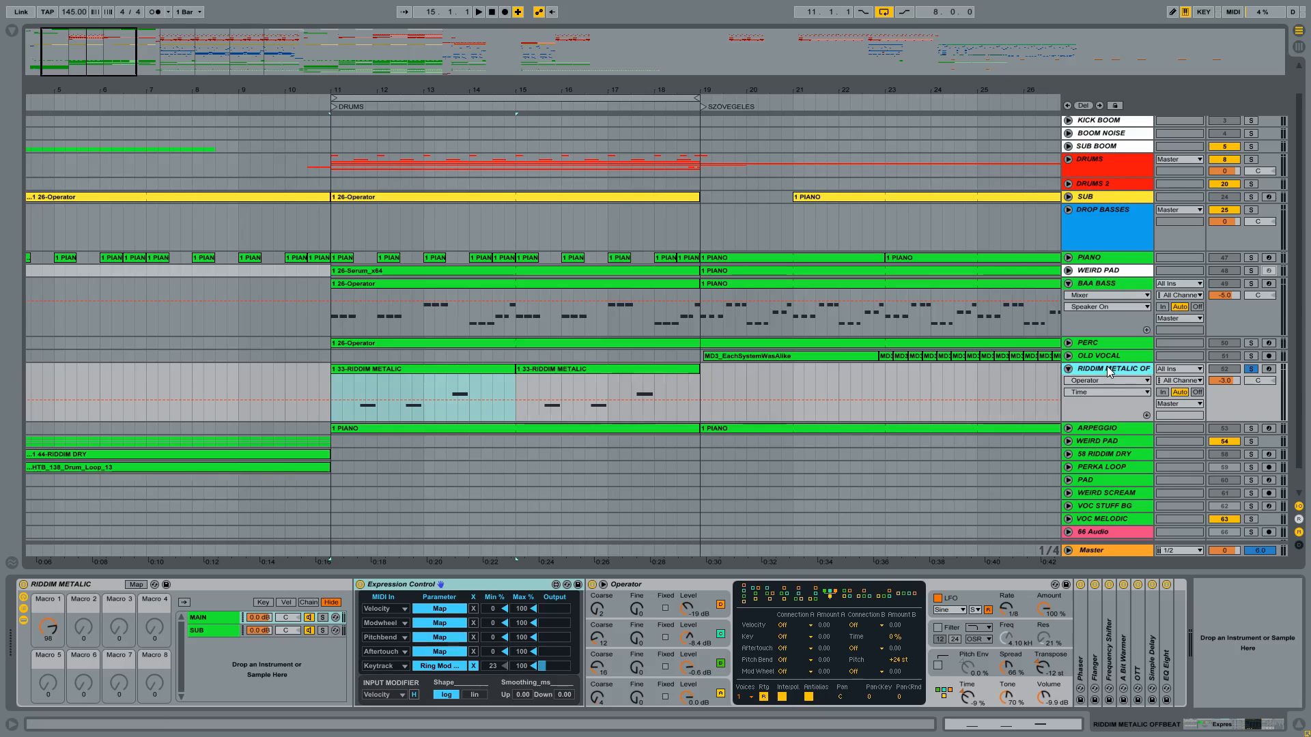
mouse_move(1060, 390)
mouse_down()
mouse_move(1027, 390)
mouse_move(1047, 391)
mouse_up()
Play the RIDDIM METALIC OFFBEAT pattern briefly from position 11.3.1
click(449, 367)
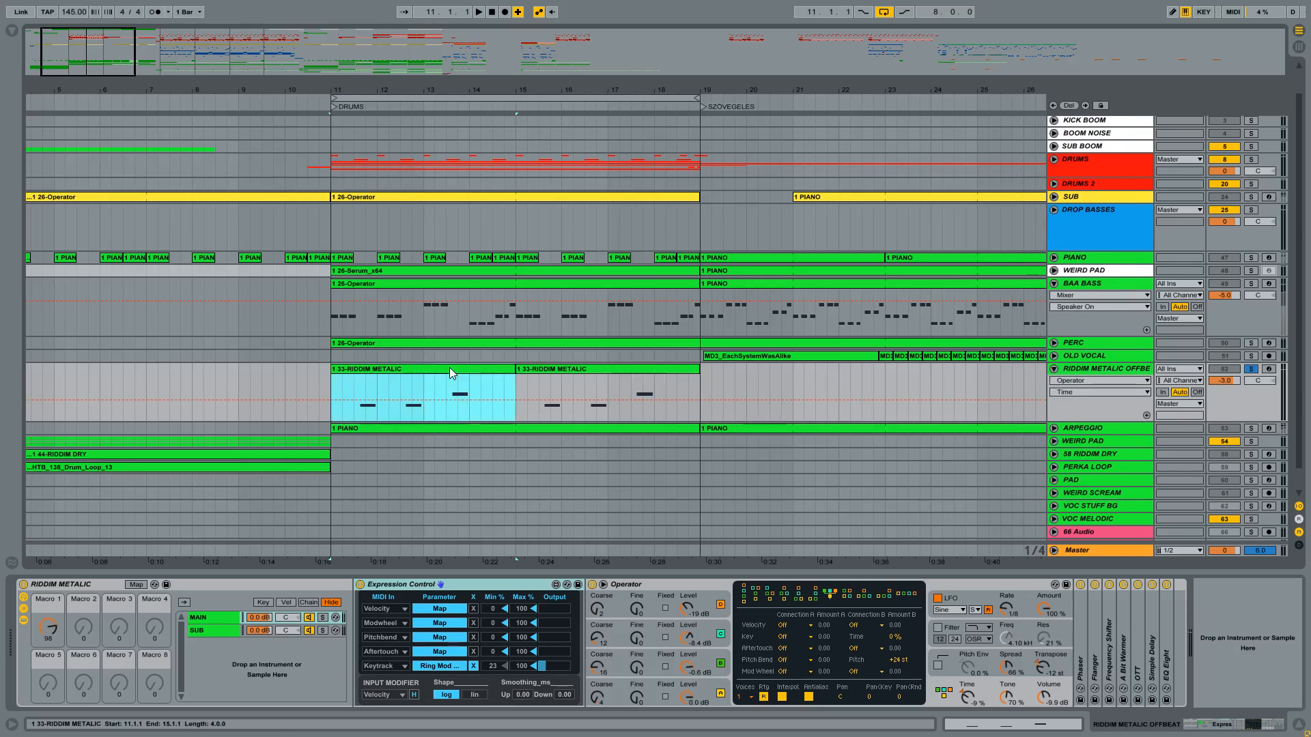
click(355, 386)
key(space)
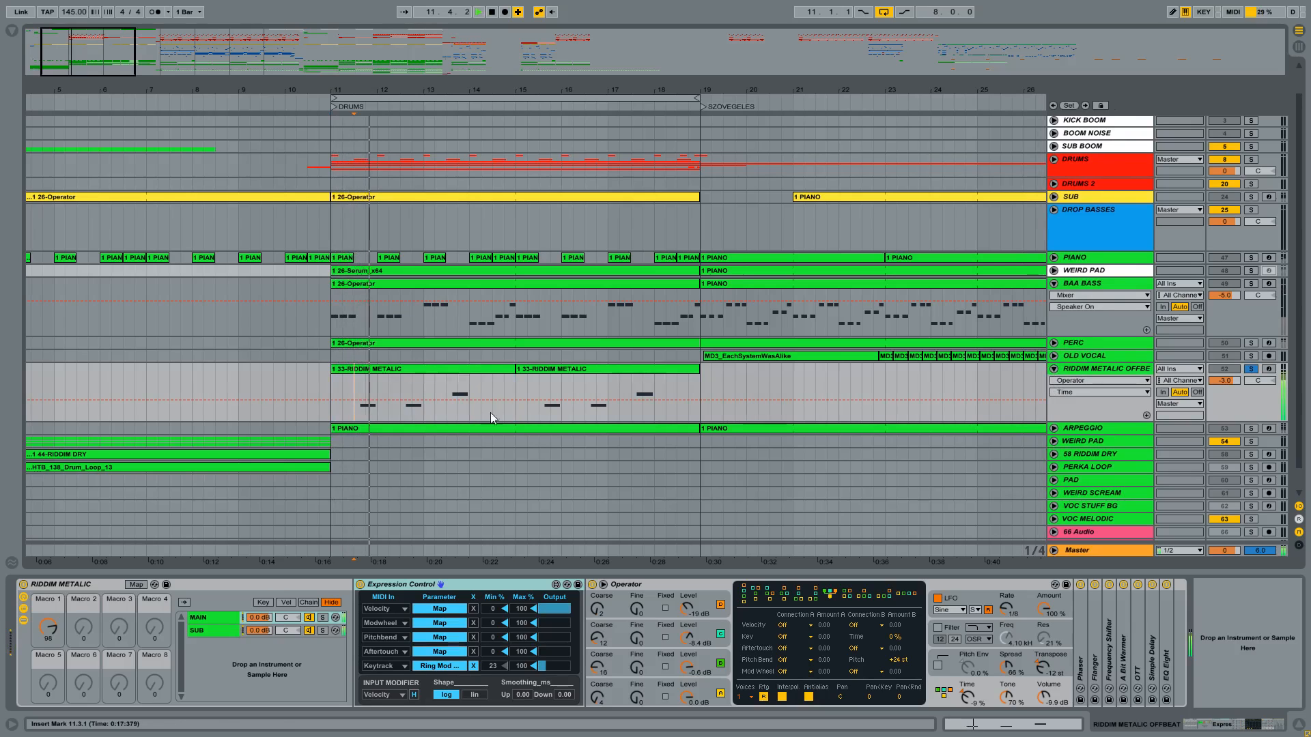
key(space)
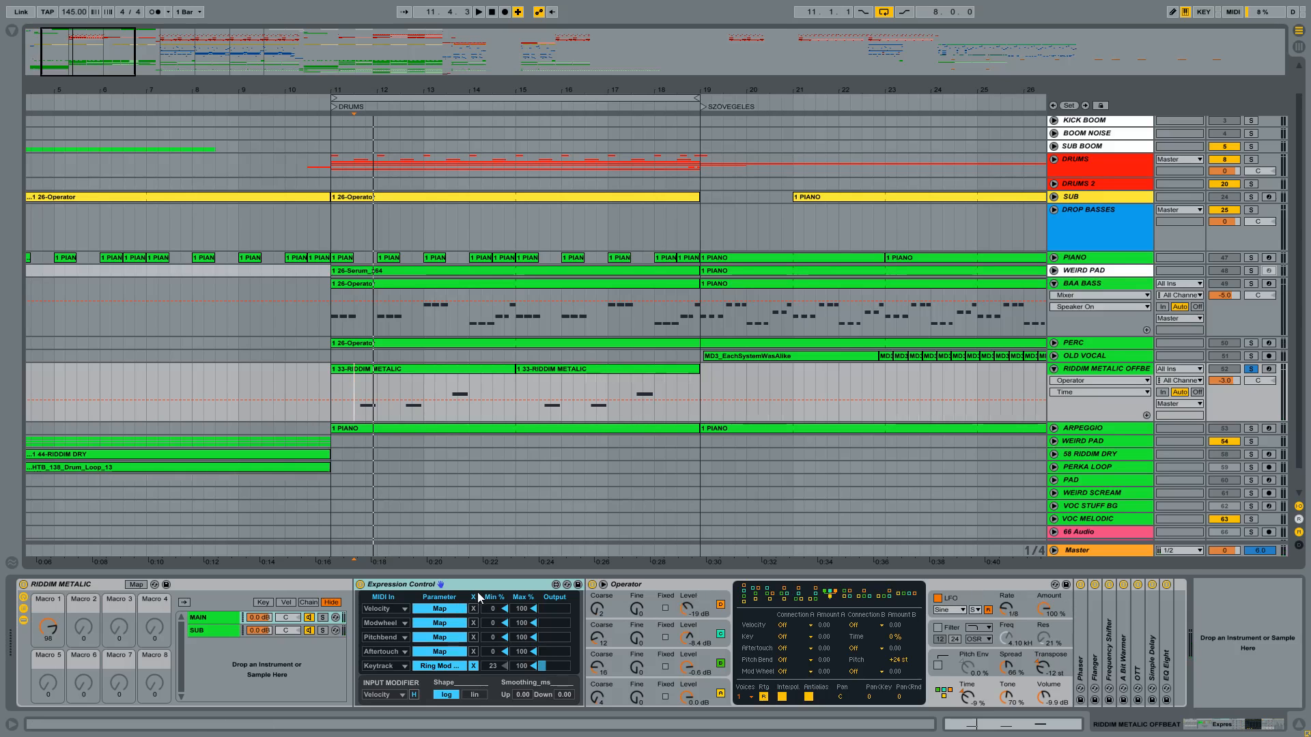
Expand the Frequency Shifter and examine its frequency control together with Expression Control's Keytrack mapping to the ring modulation
double_click(1109, 612)
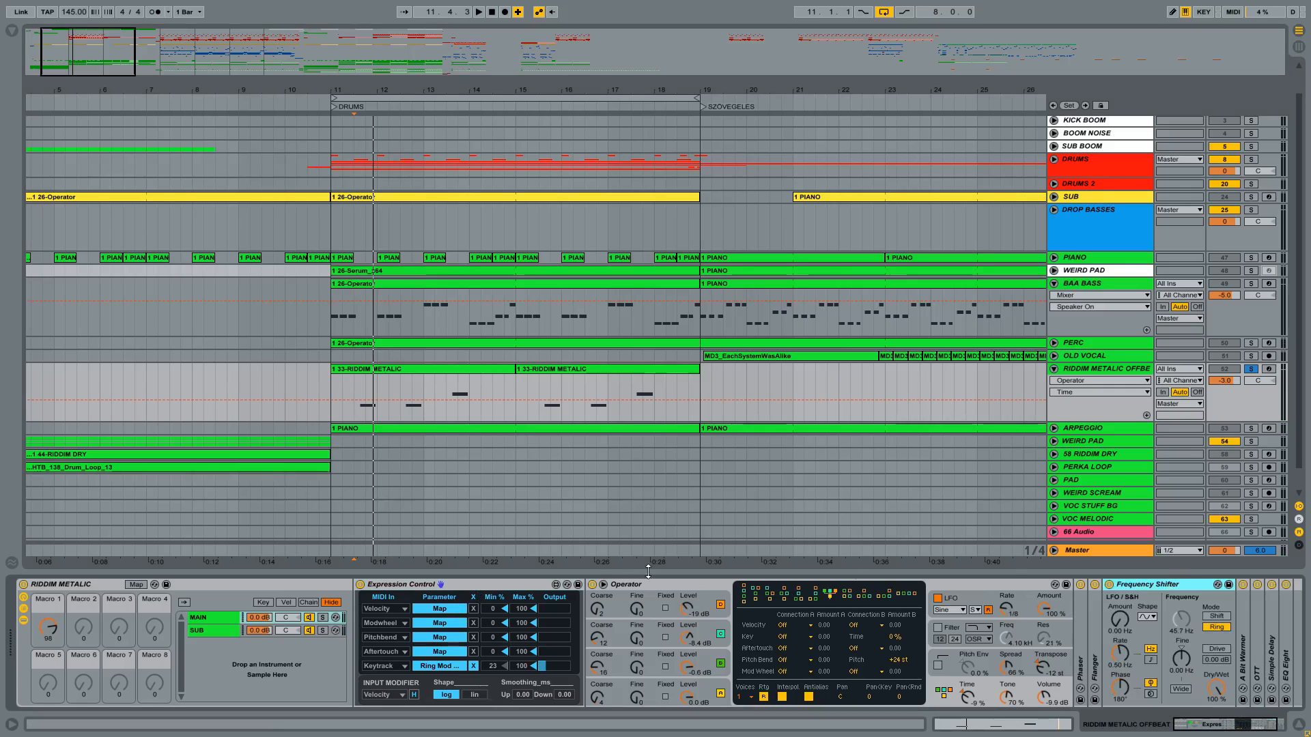
click(514, 585)
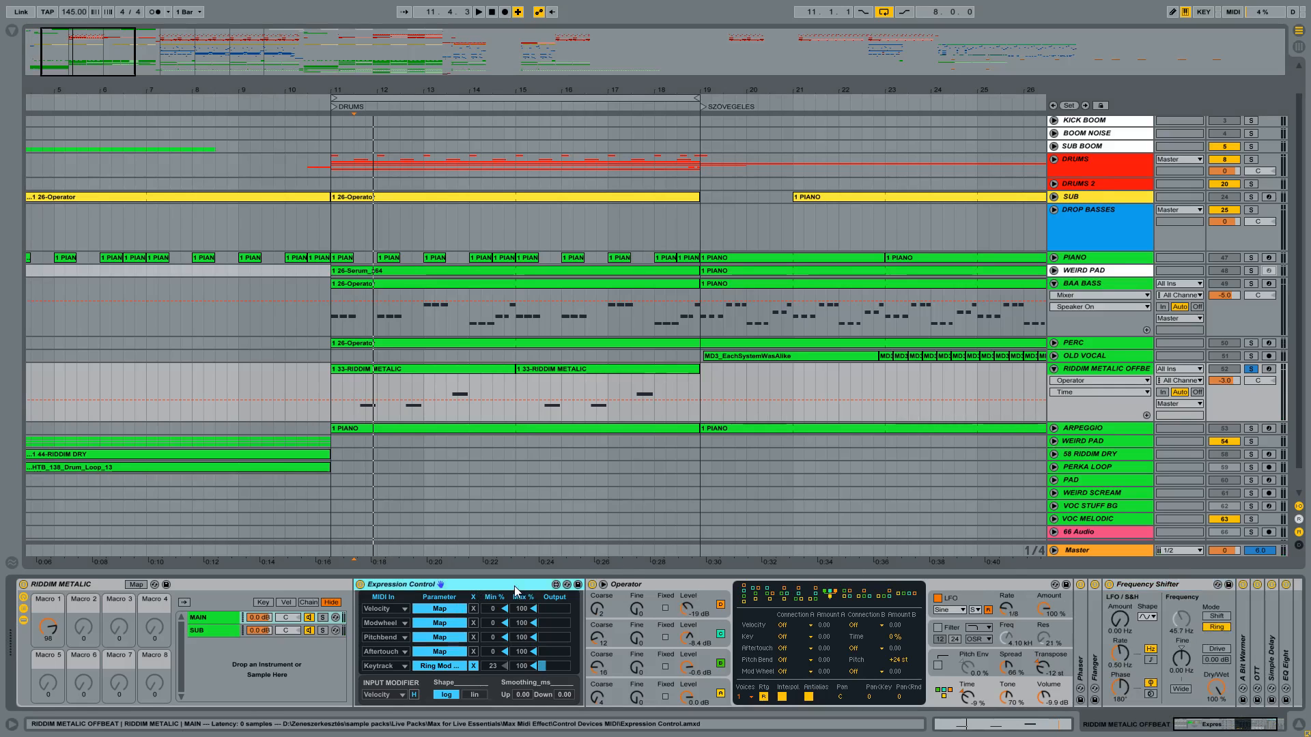
click(1146, 584)
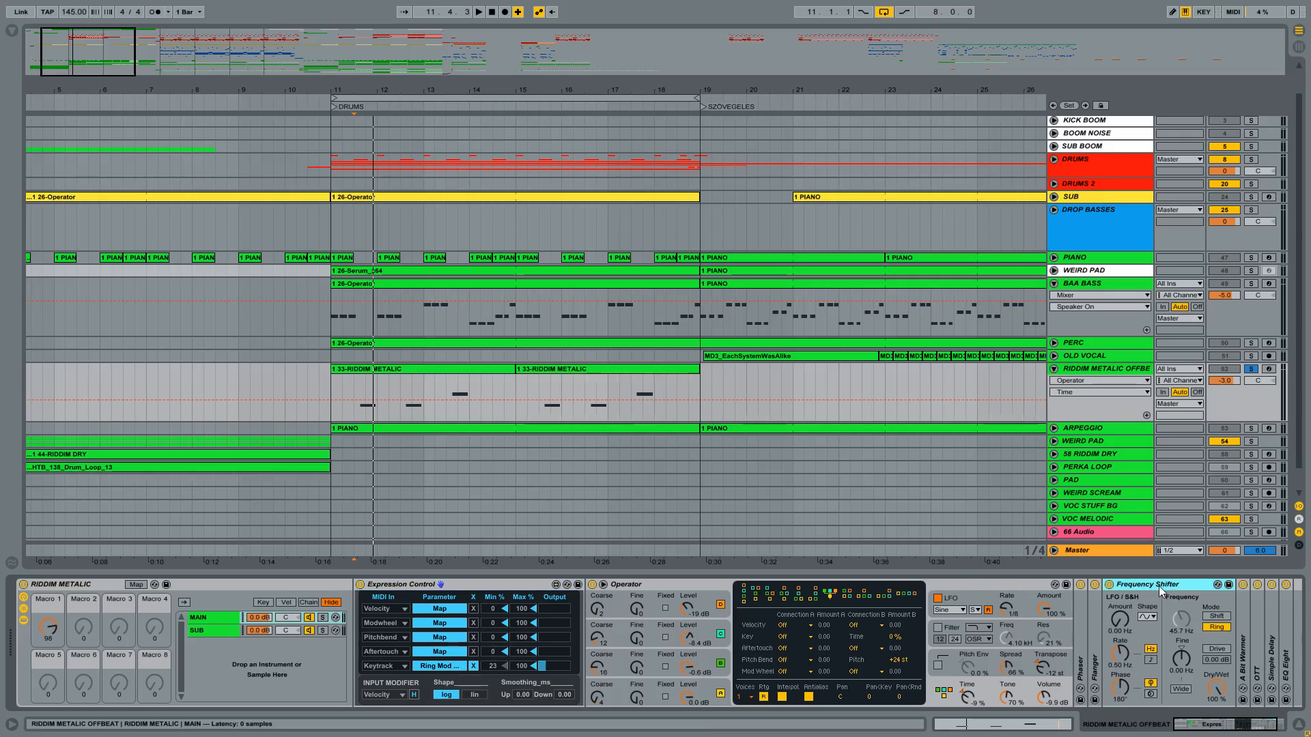
click(483, 582)
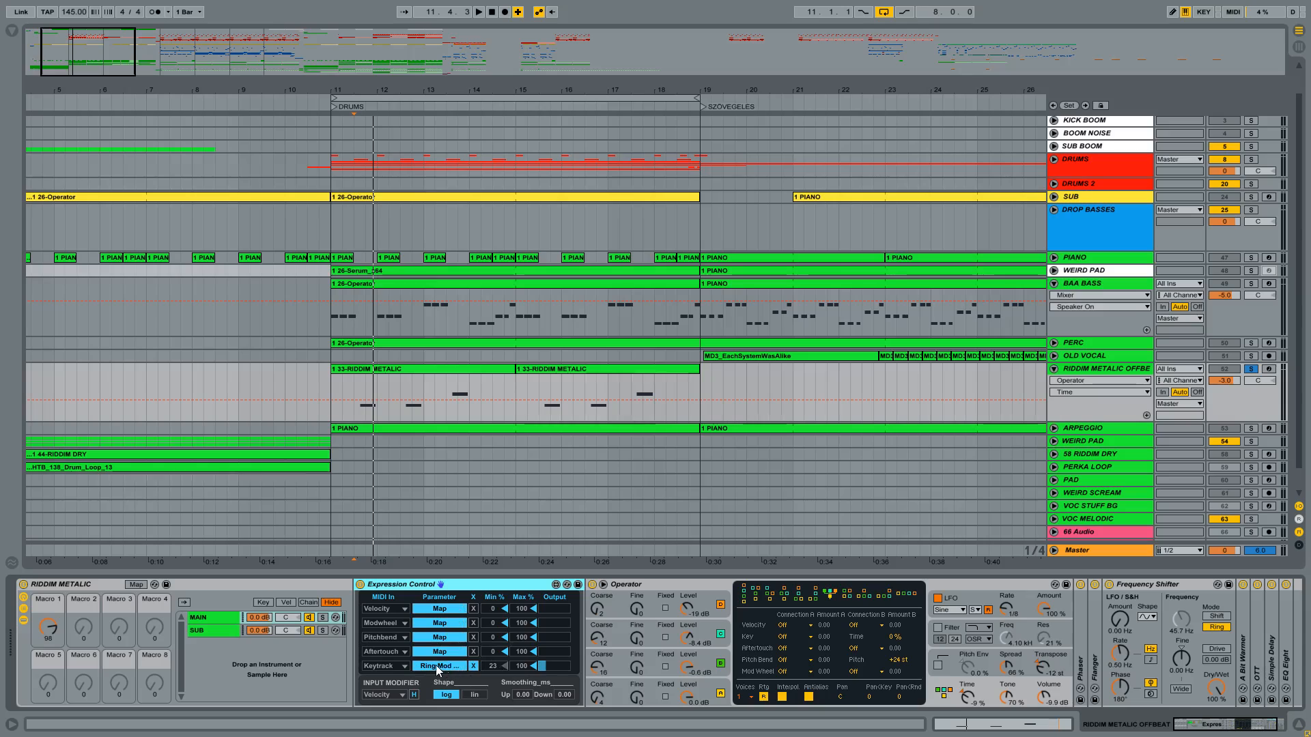
click(1164, 583)
click(1182, 615)
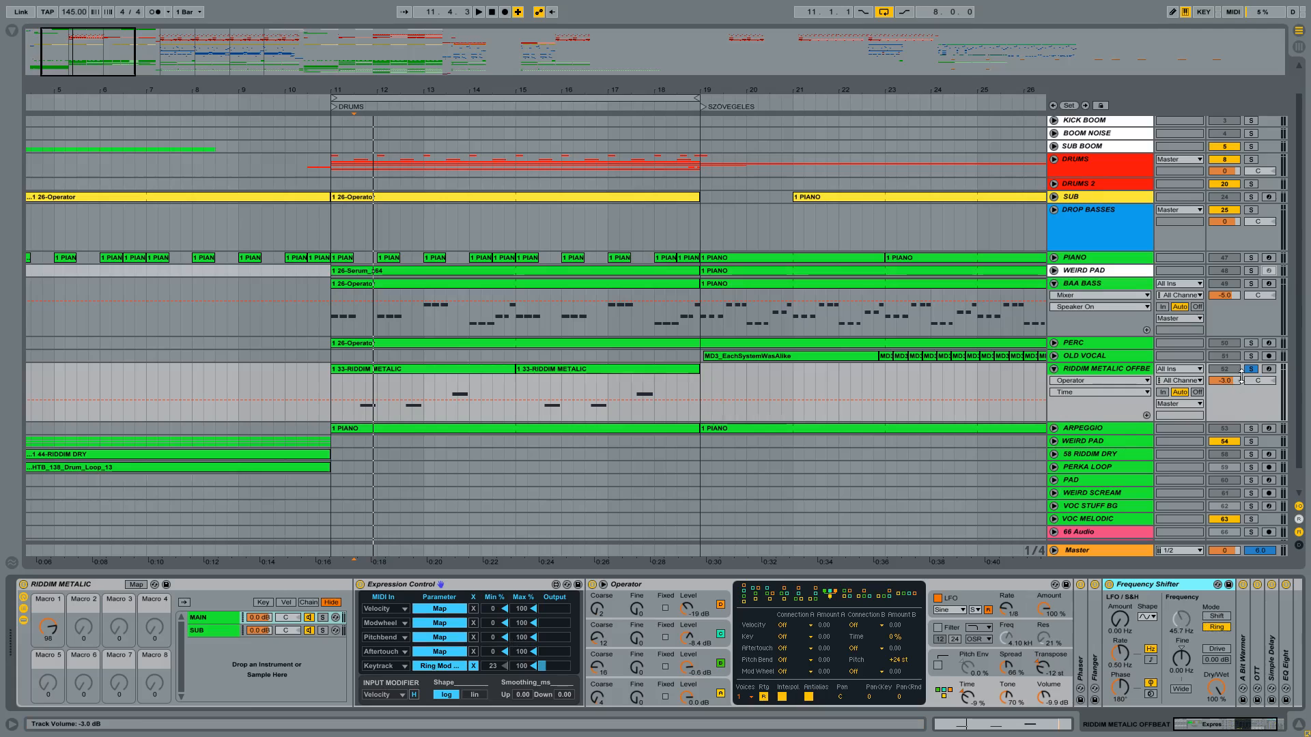
Arm the RIDDIM METALIC OFFBEAT track and check how the Frequency Shifter's frequency control follows the played notes
click(1269, 370)
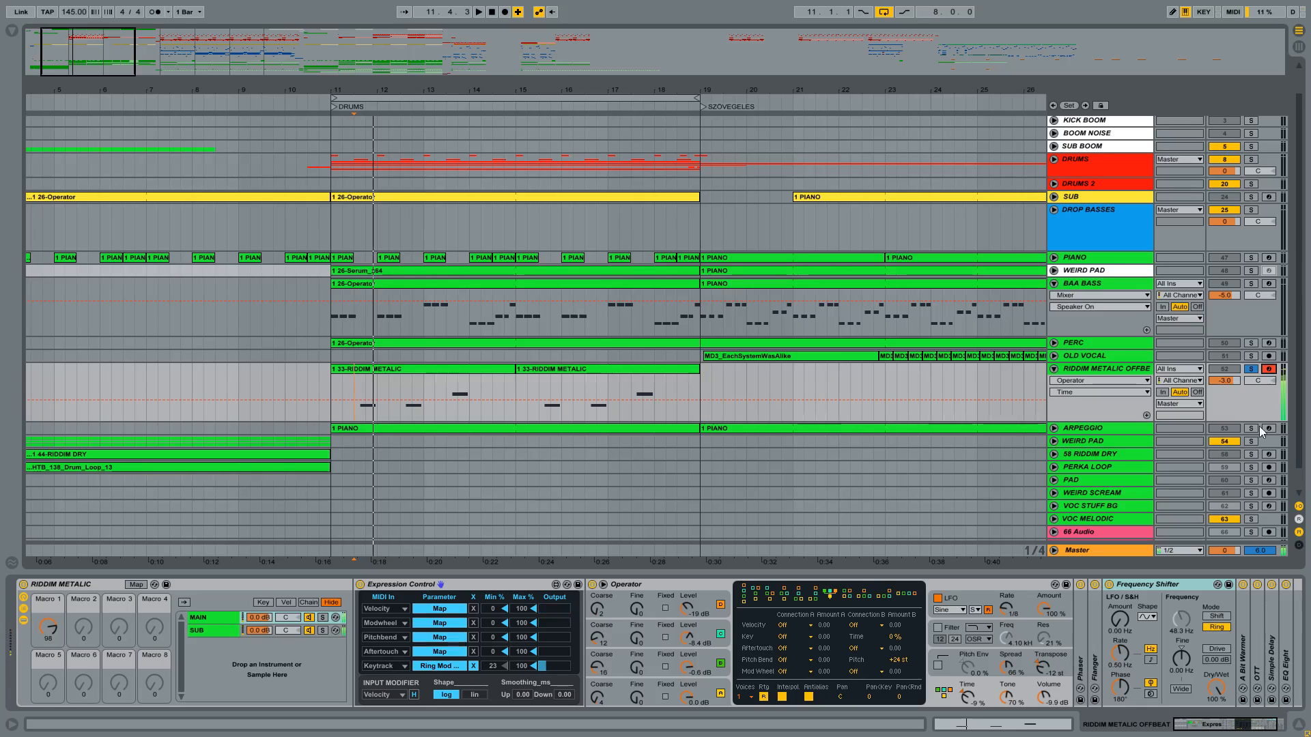
click(1183, 624)
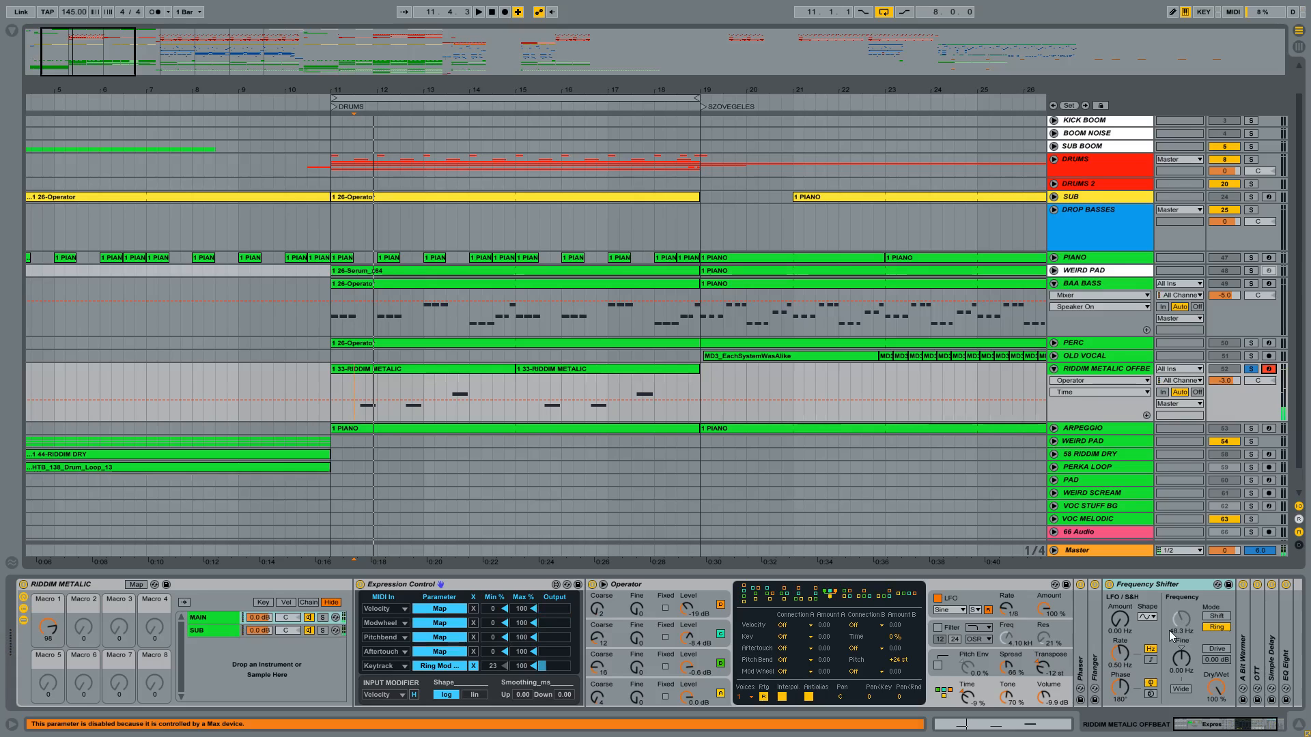
click(1181, 628)
click(1167, 585)
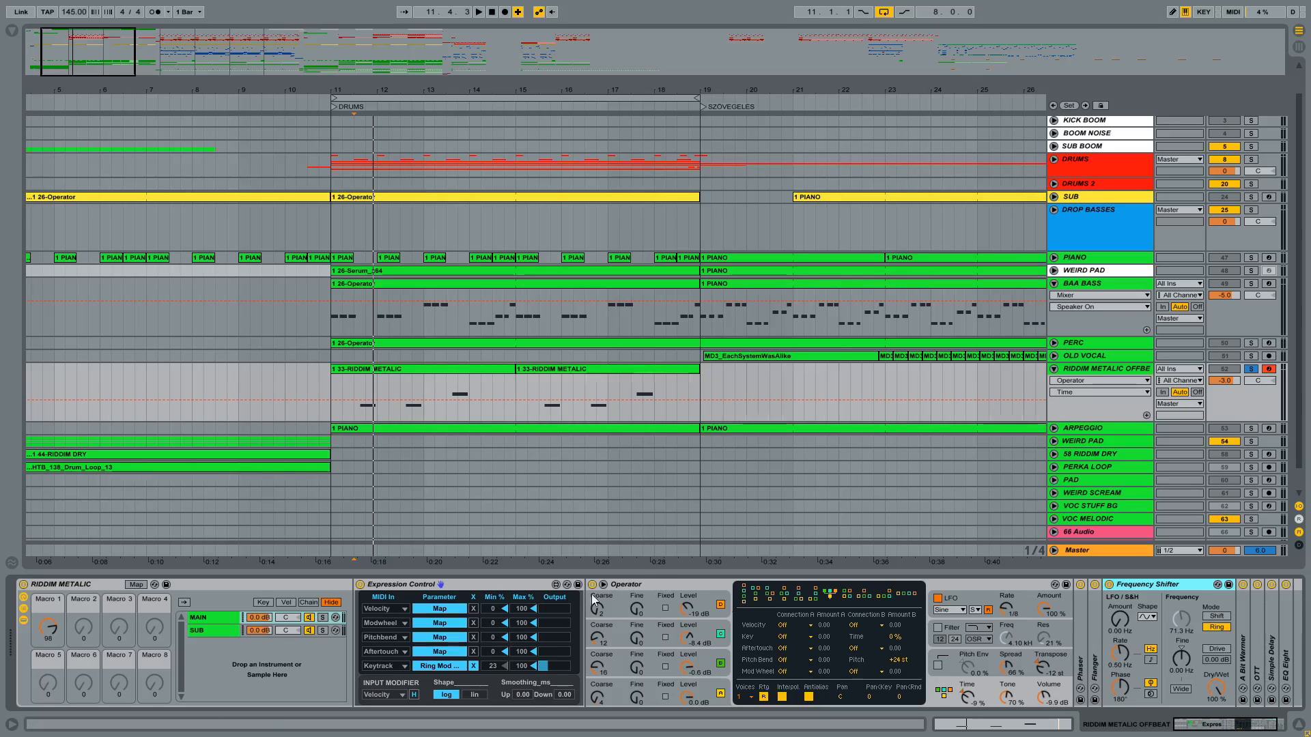
Expand the Simple Delay in the RIDDIM METALIC device chain and compare its role with that of Expression Control
click(410, 585)
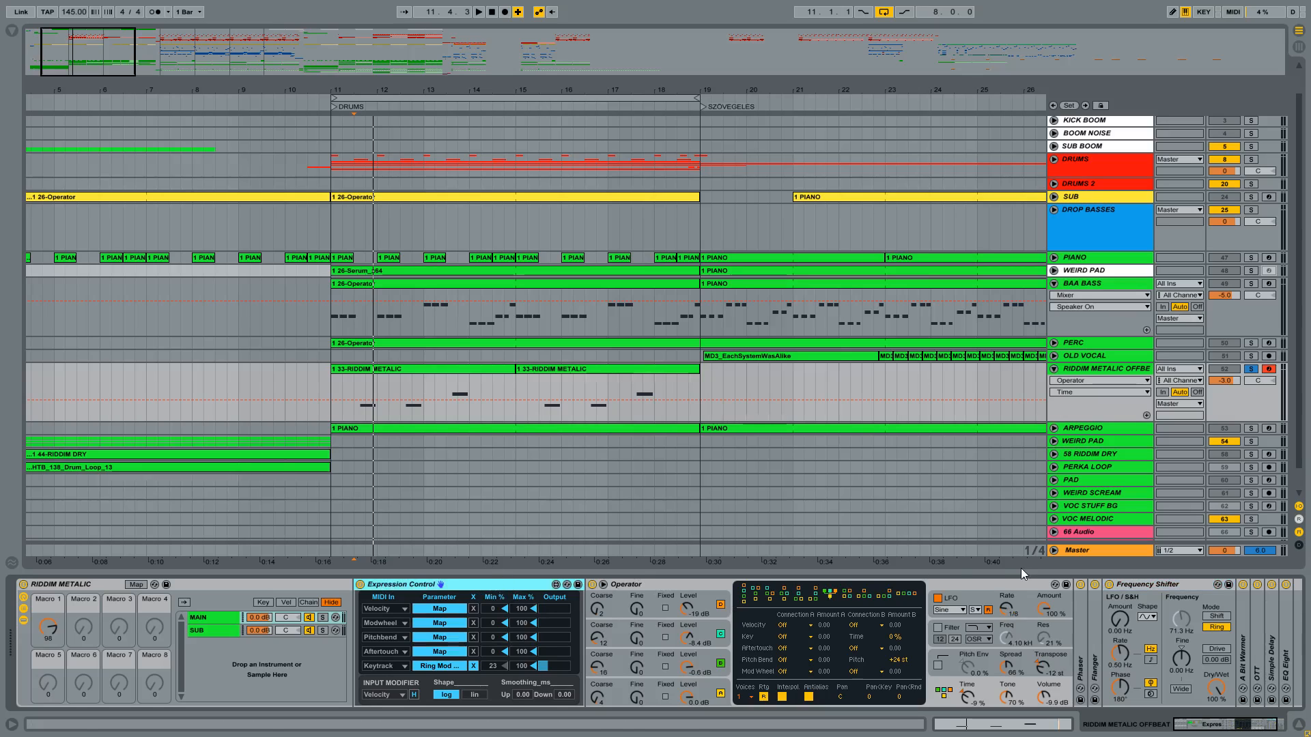
scroll(1212, 653, right, 3)
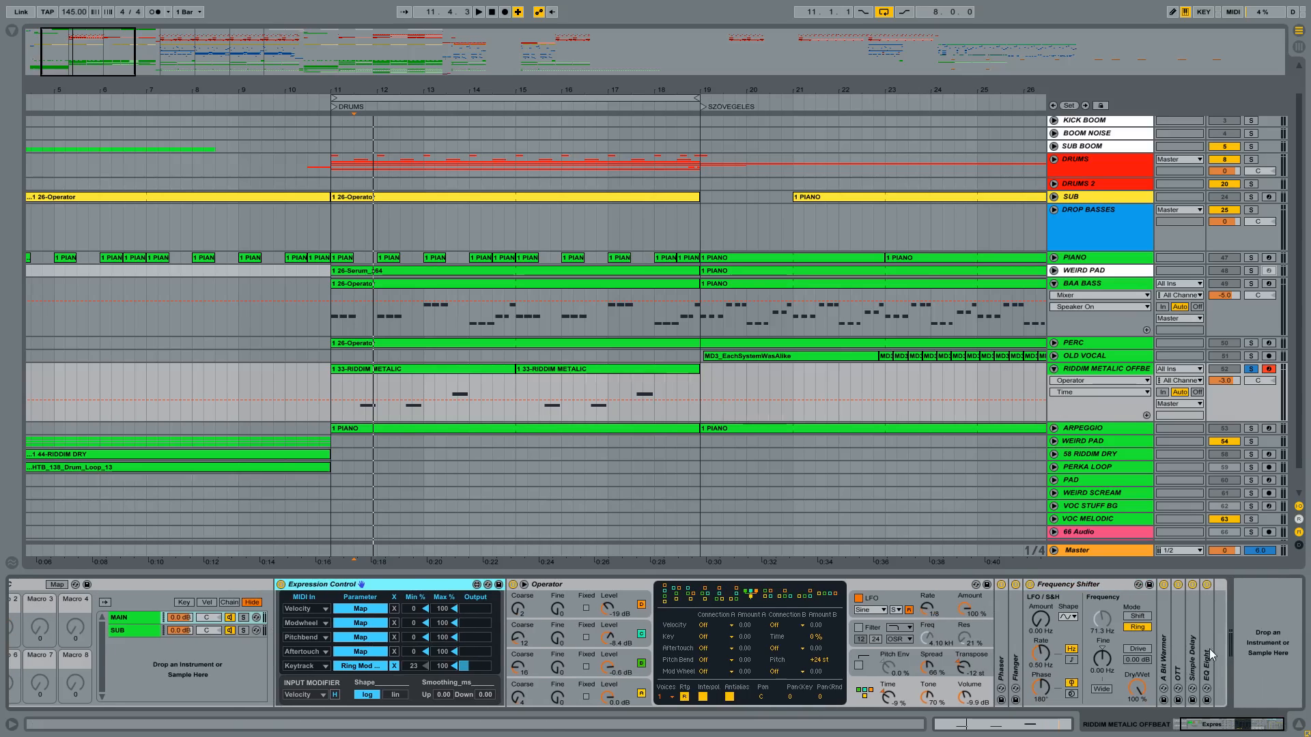
double_click(1190, 634)
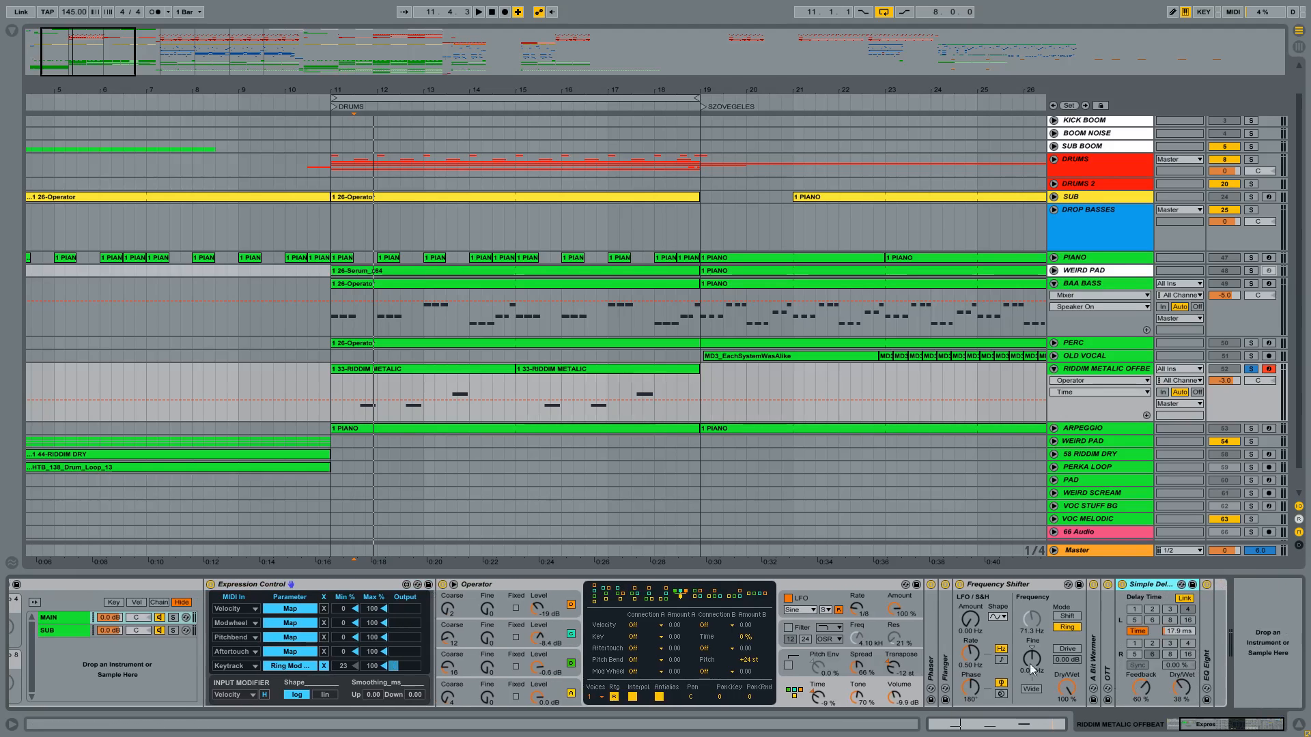
click(342, 586)
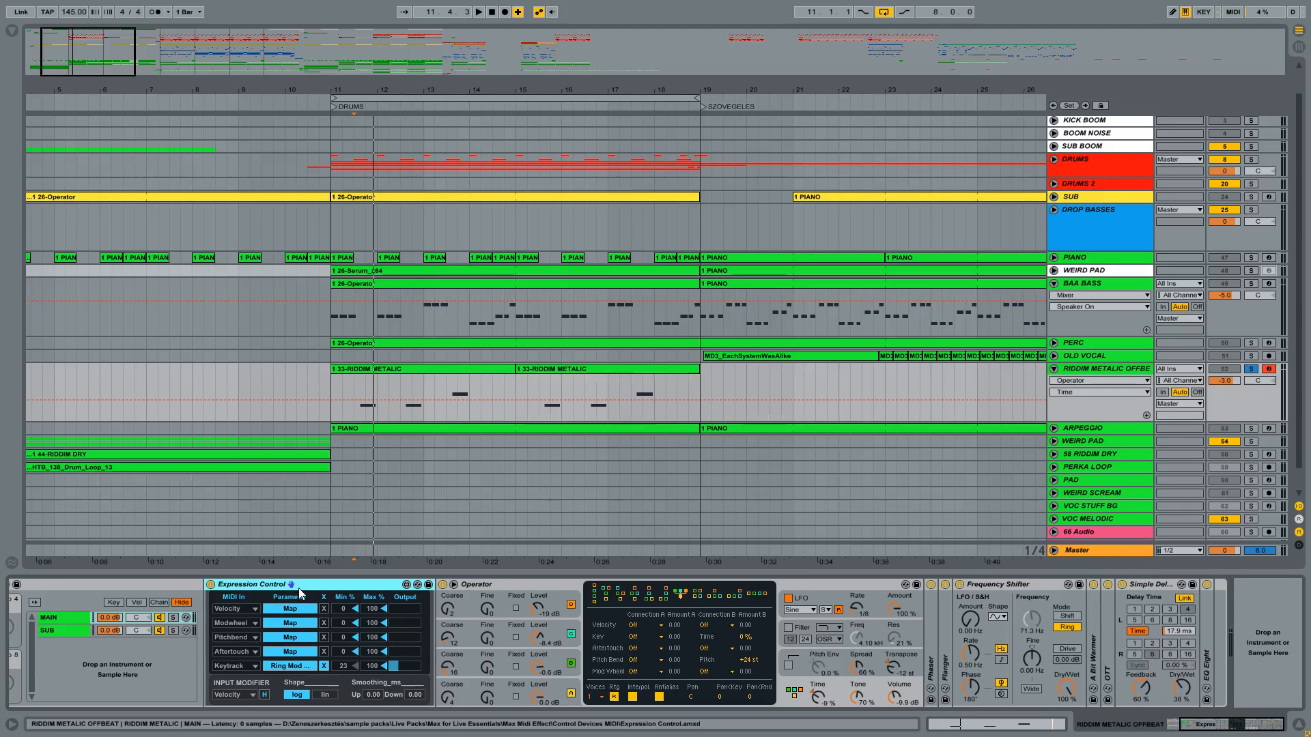
click(1159, 587)
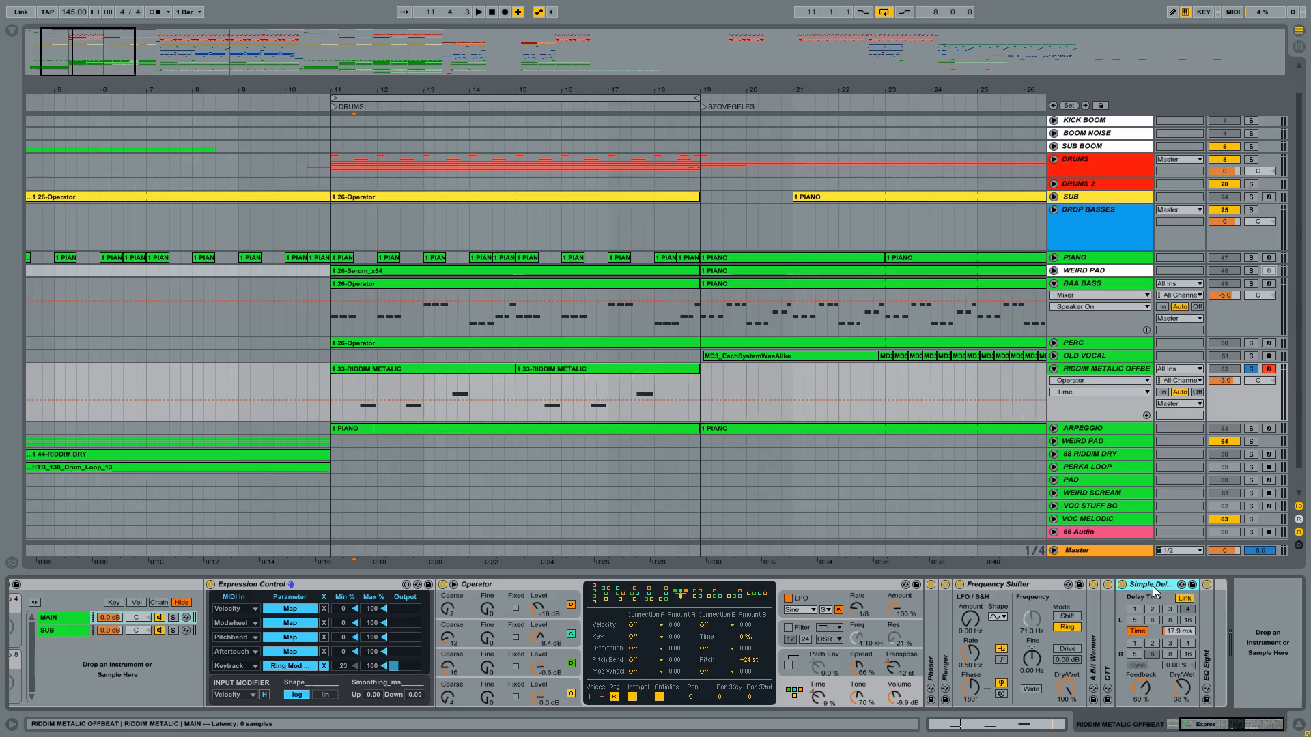
Play the offbeat pattern from position 11.3.1 with the Simple Delay on, bypassed and switched on again to compare the sound
click(354, 380)
key(space)
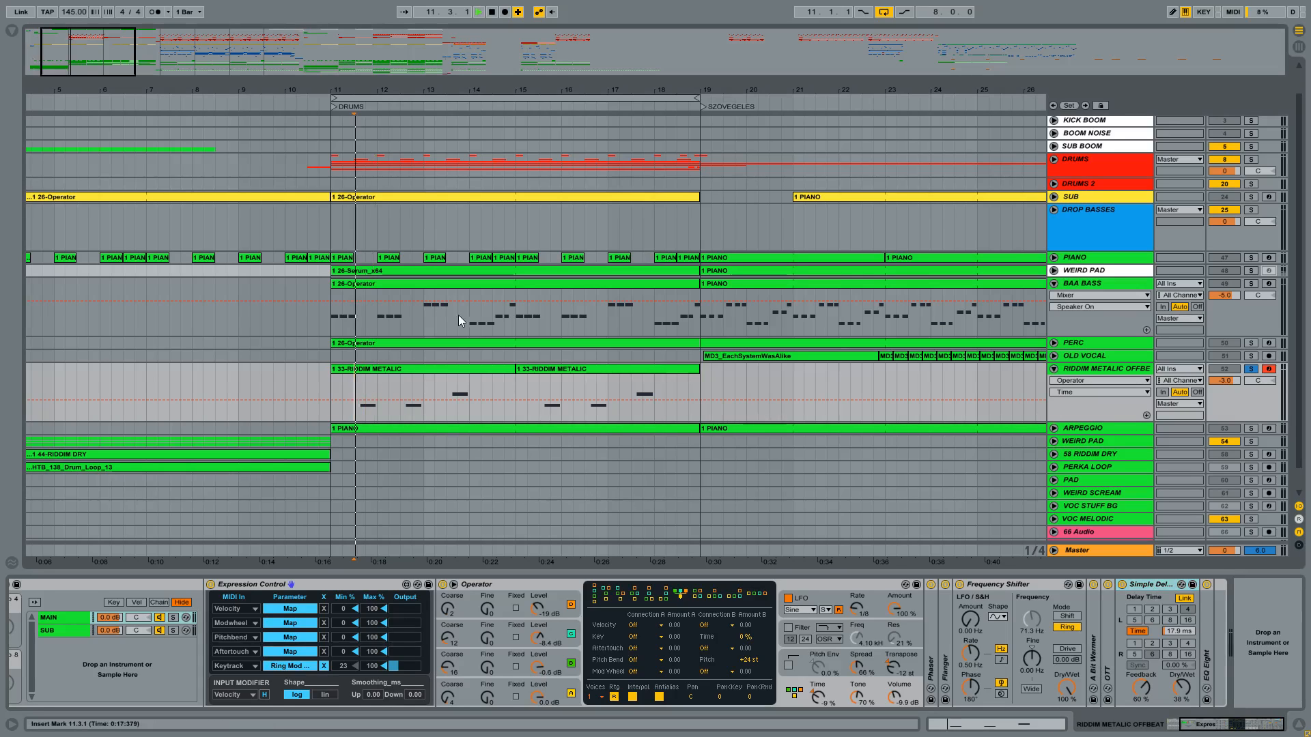
key(space)
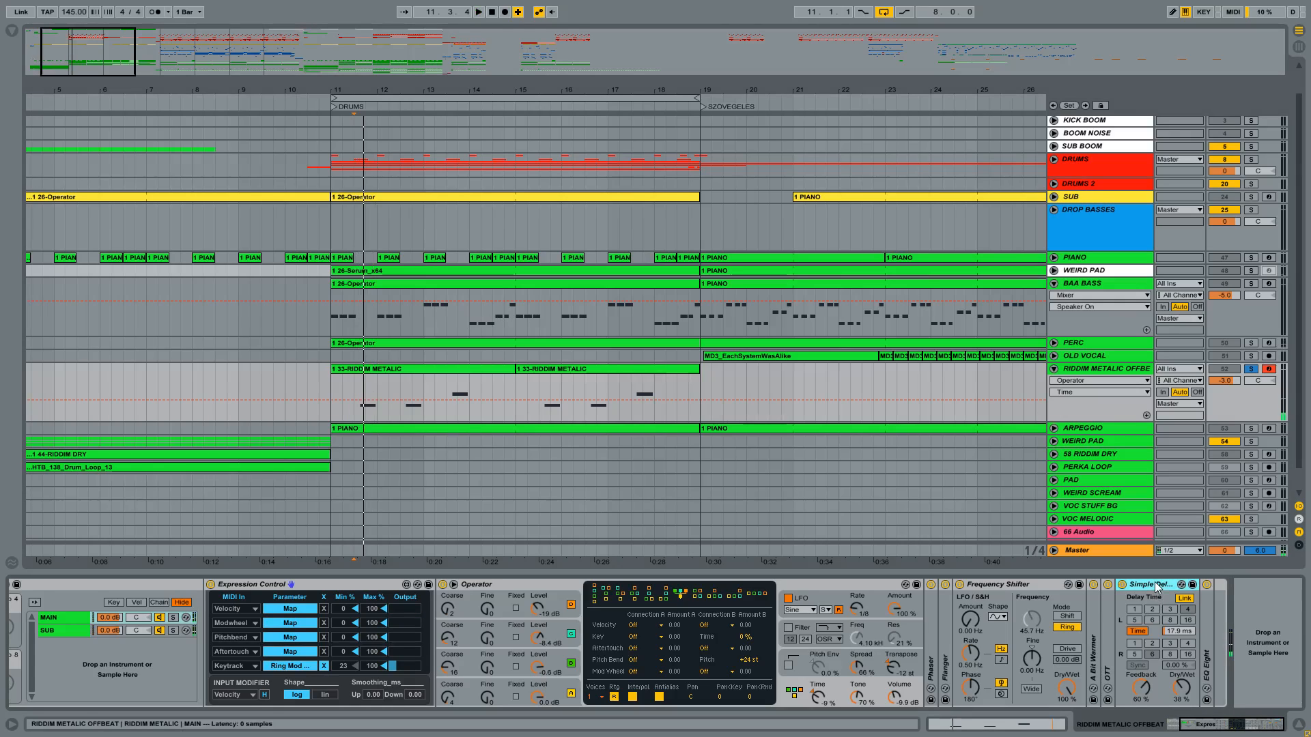
key(space)
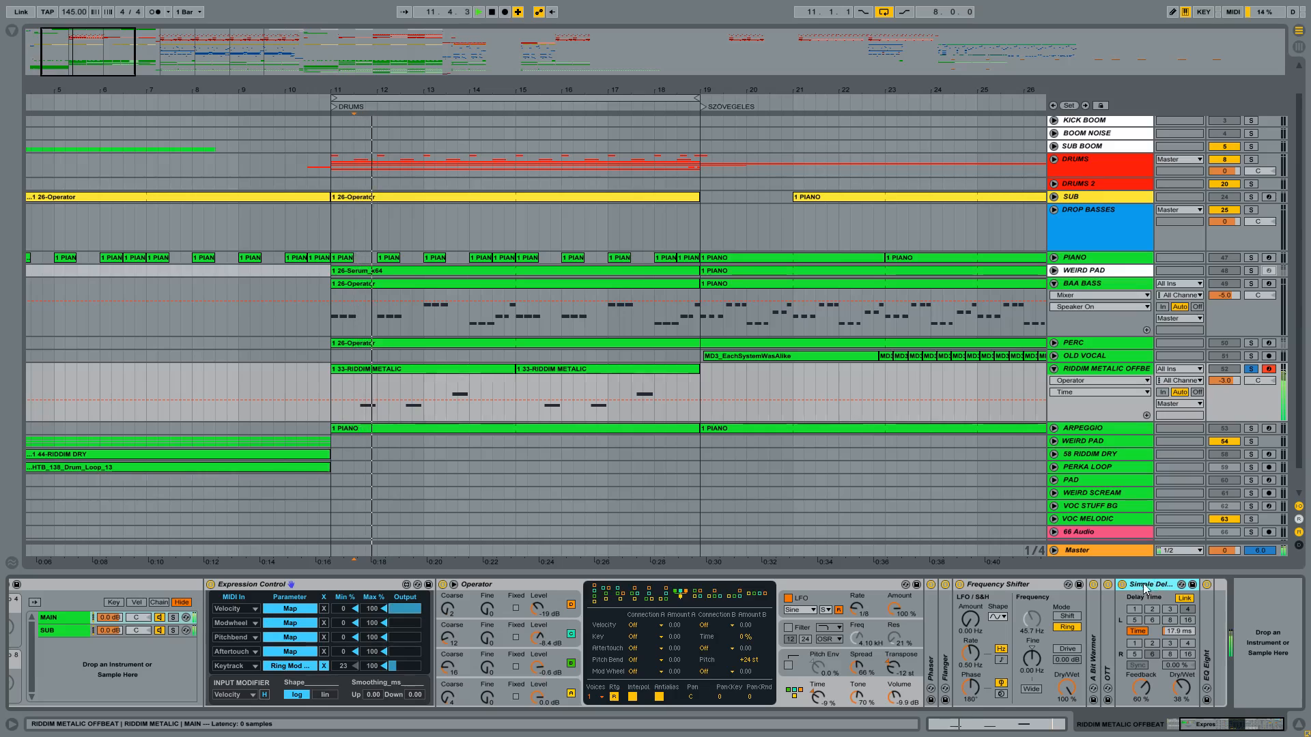
click(1121, 584)
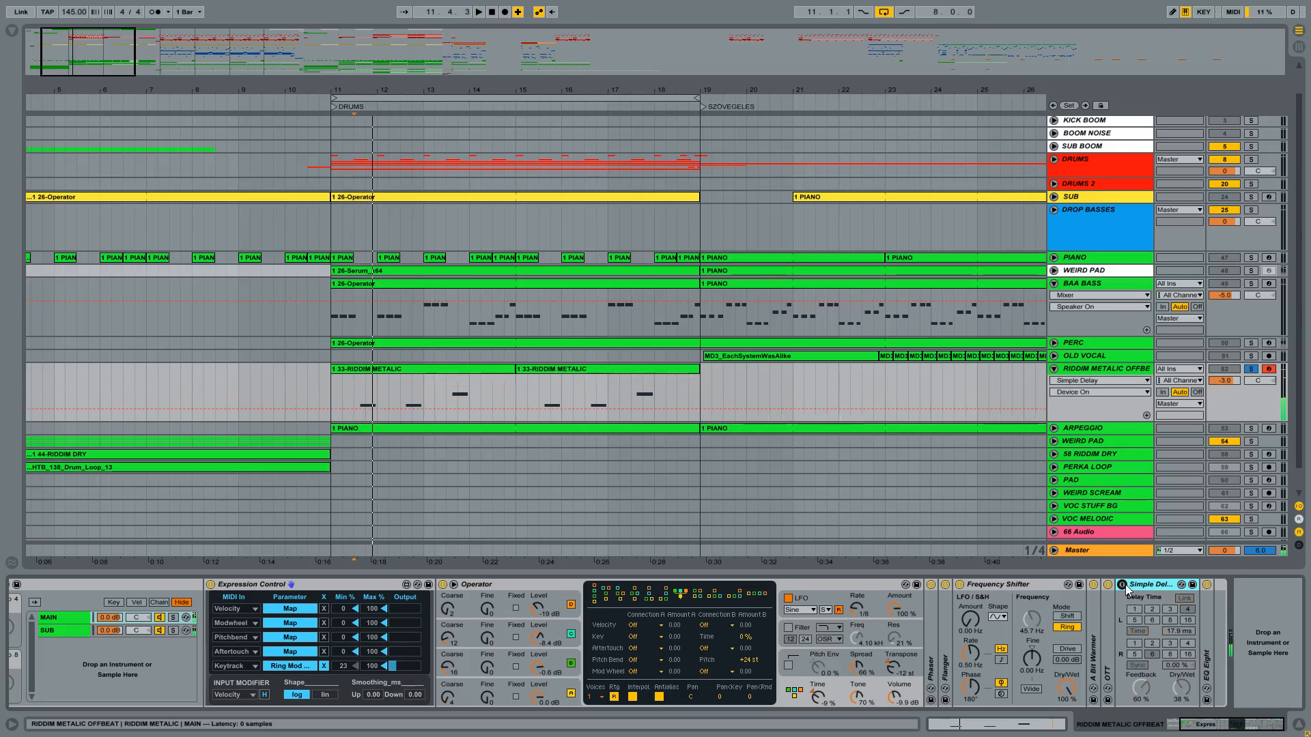
click(1122, 585)
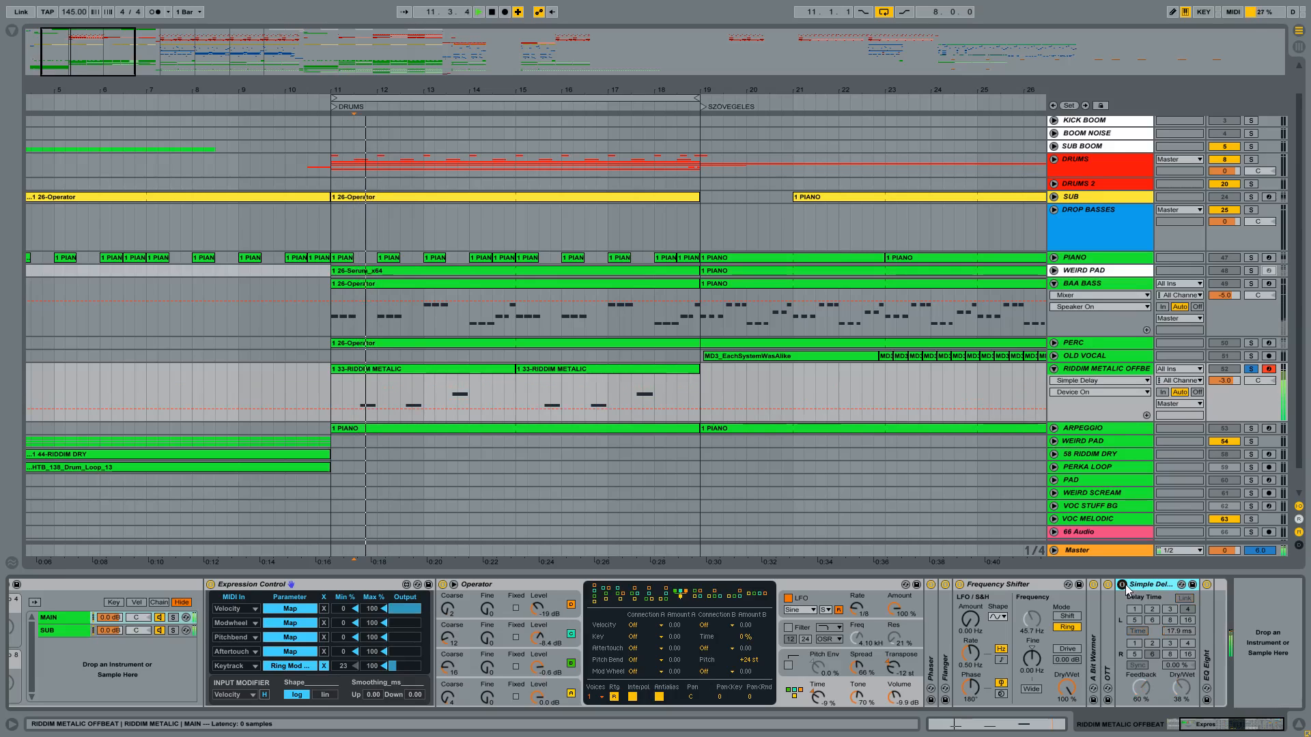
key(space)
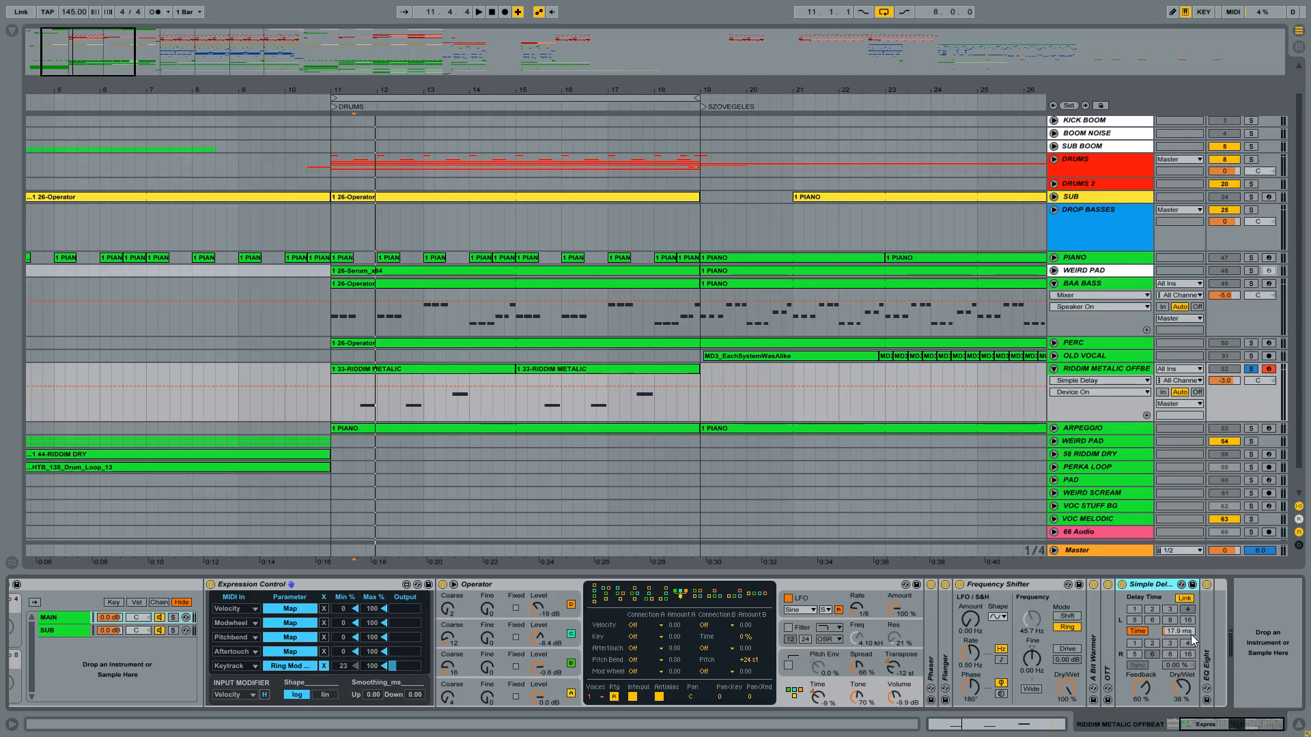
Check the Simple Delay's feedback and set its left delay time to 17.4 ms
click(1148, 686)
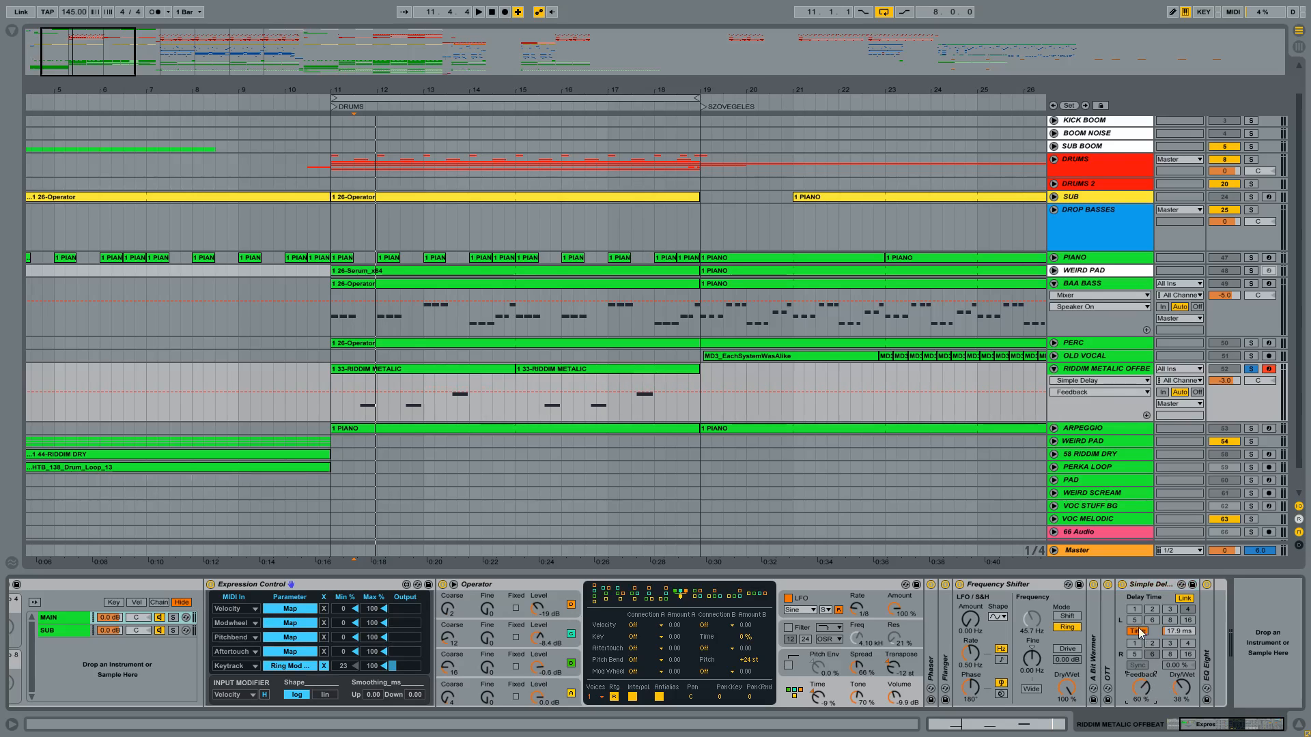
click(1149, 584)
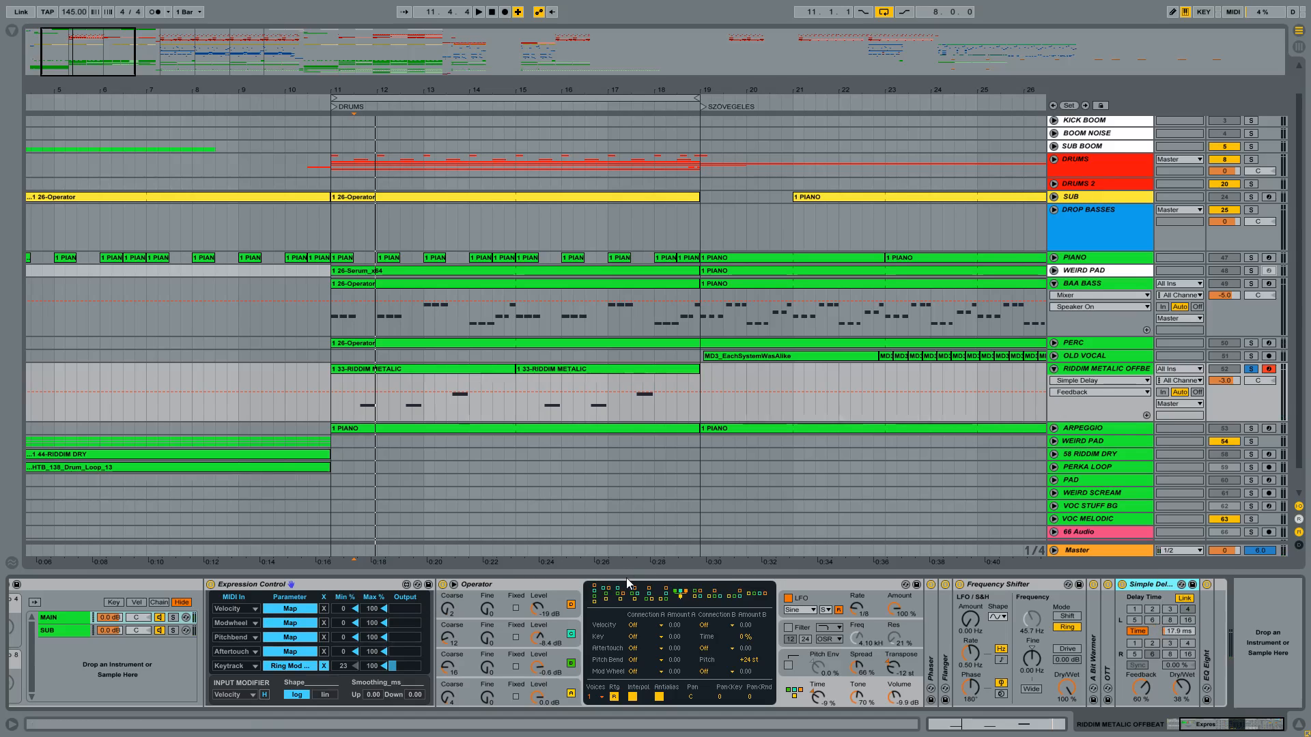
click(1181, 632)
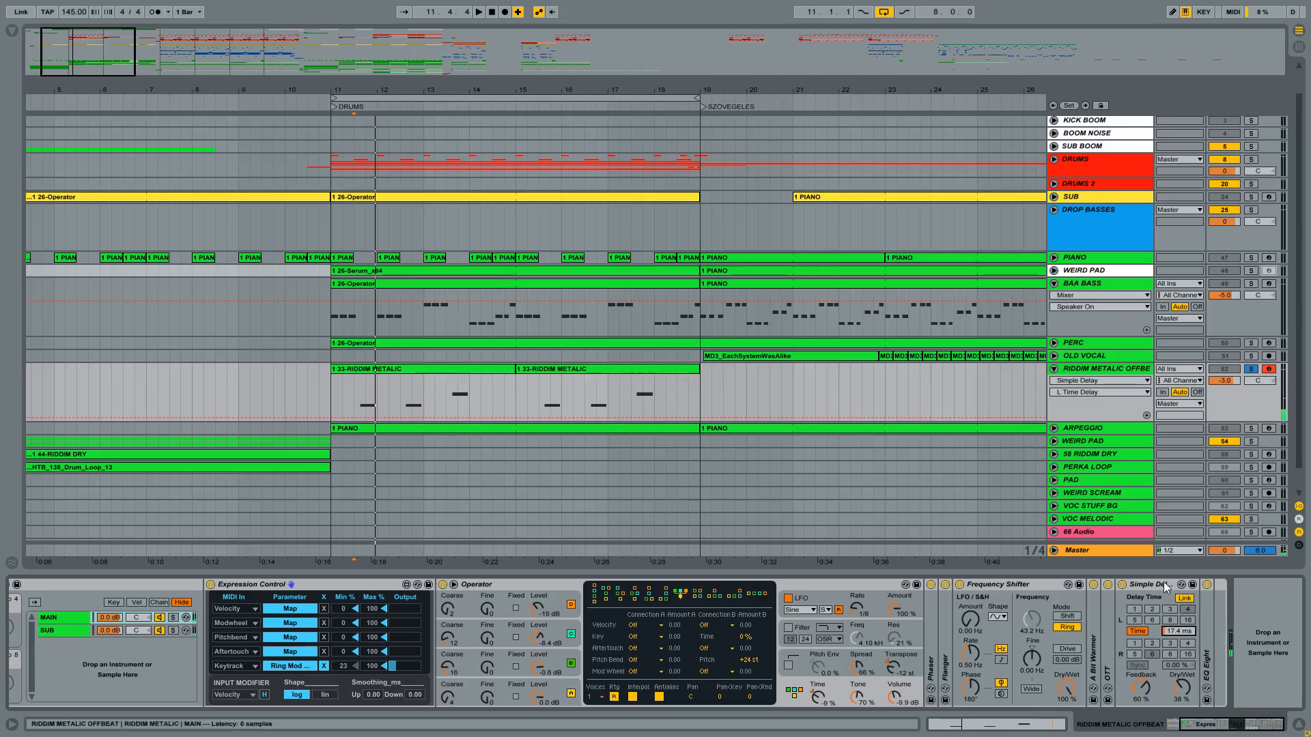
Examine the envelopes of Operator's oscillators A and B and its global algorithm settings
drag(1256, 724, 1240, 733)
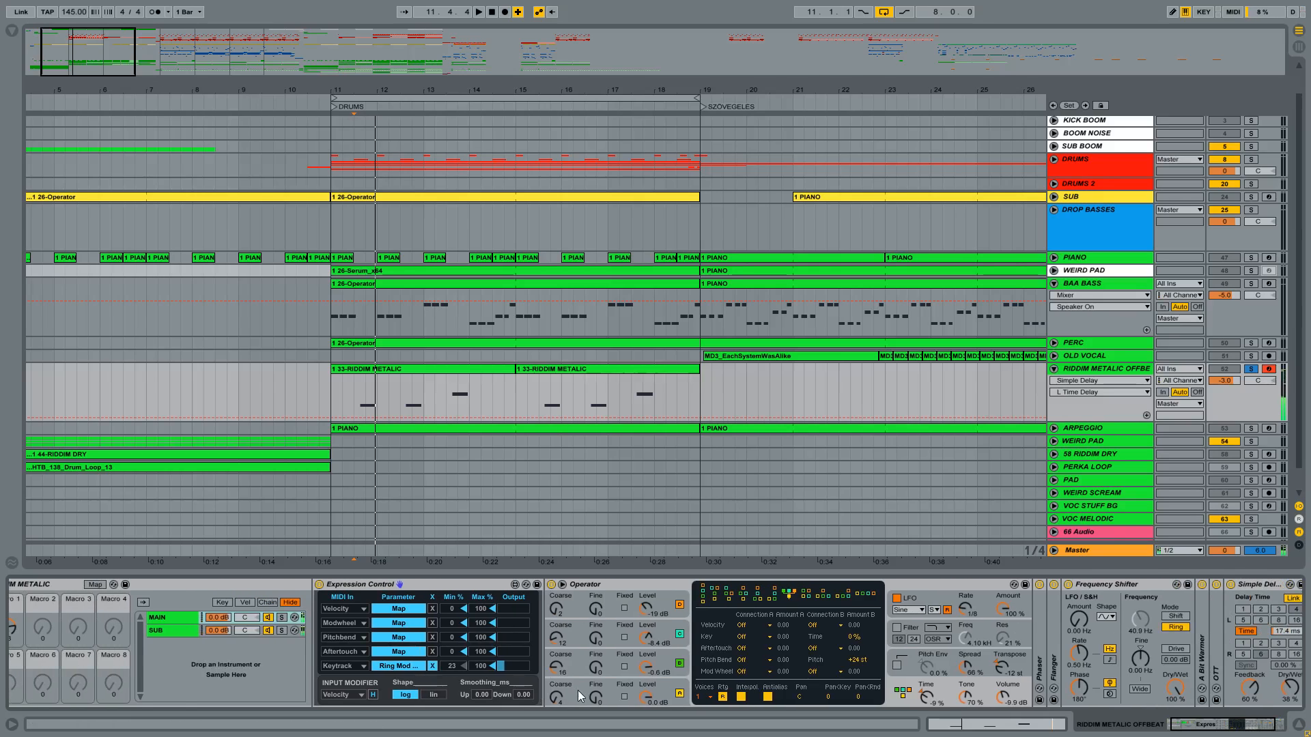
click(581, 588)
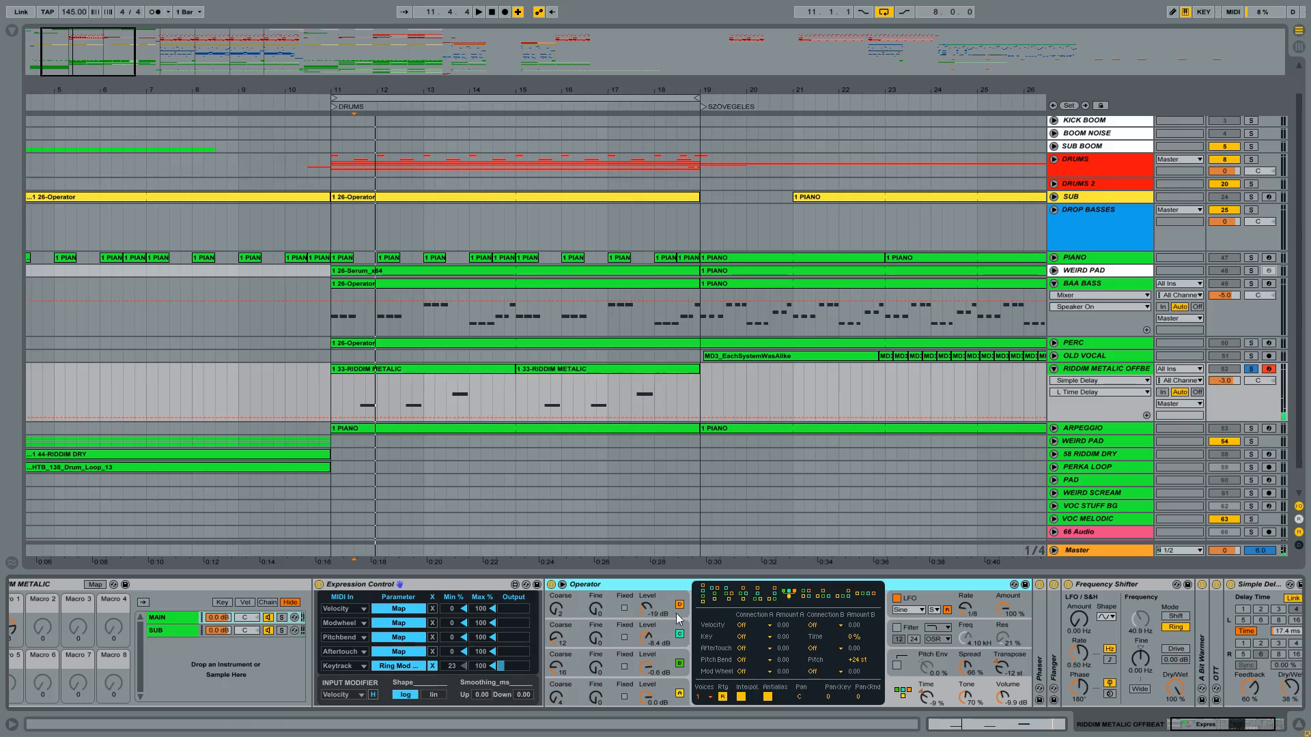
click(674, 689)
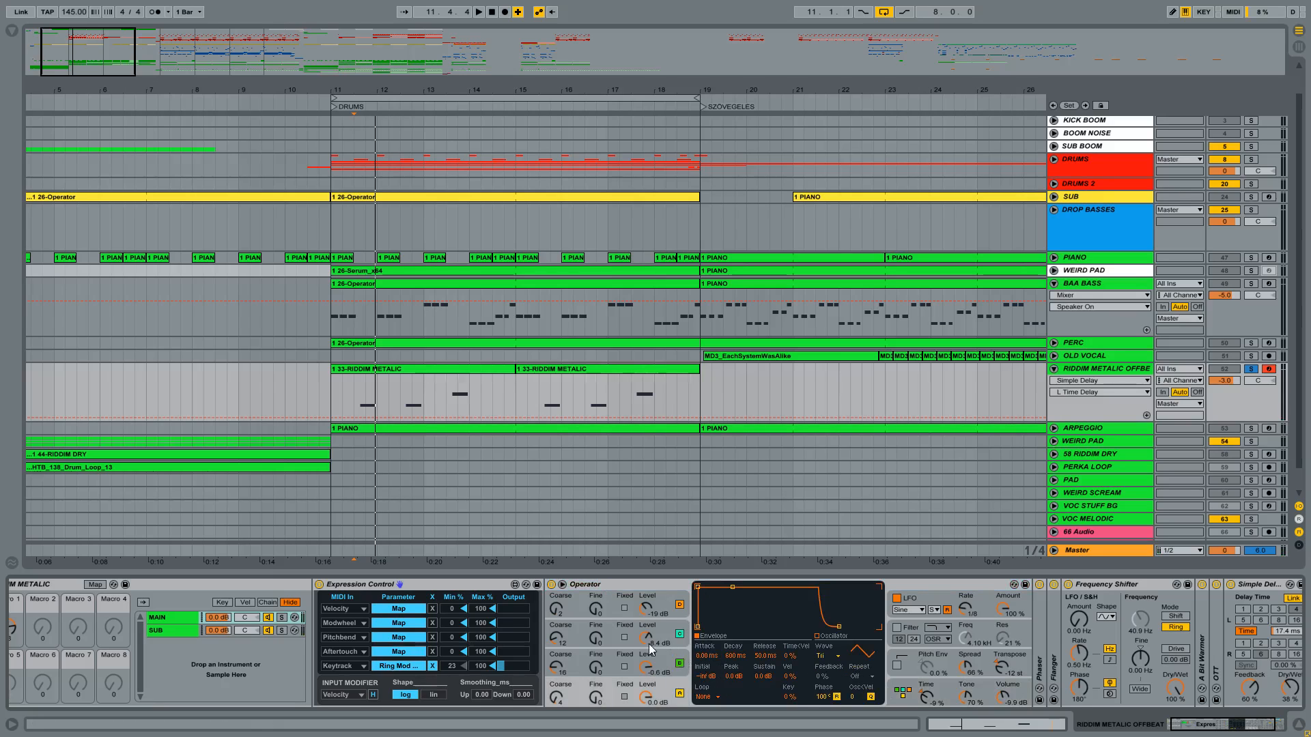
click(680, 662)
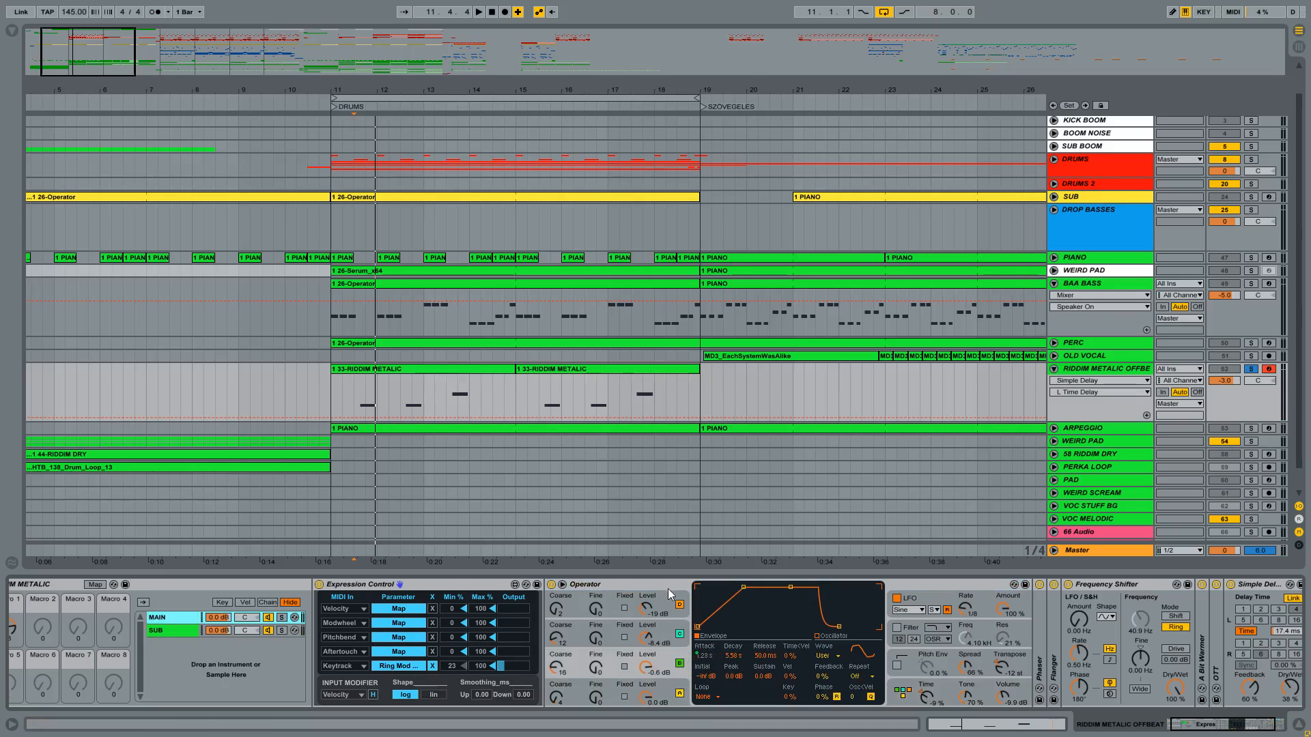
click(676, 690)
click(678, 690)
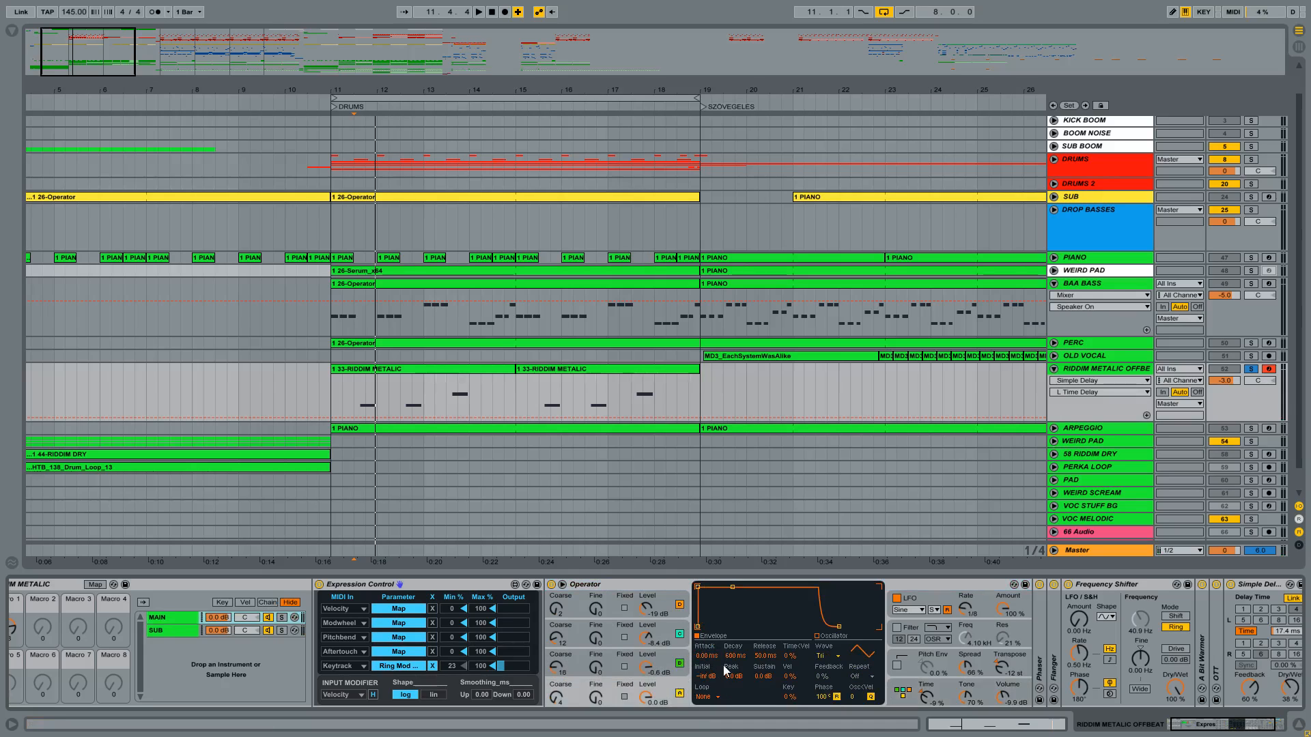
click(904, 693)
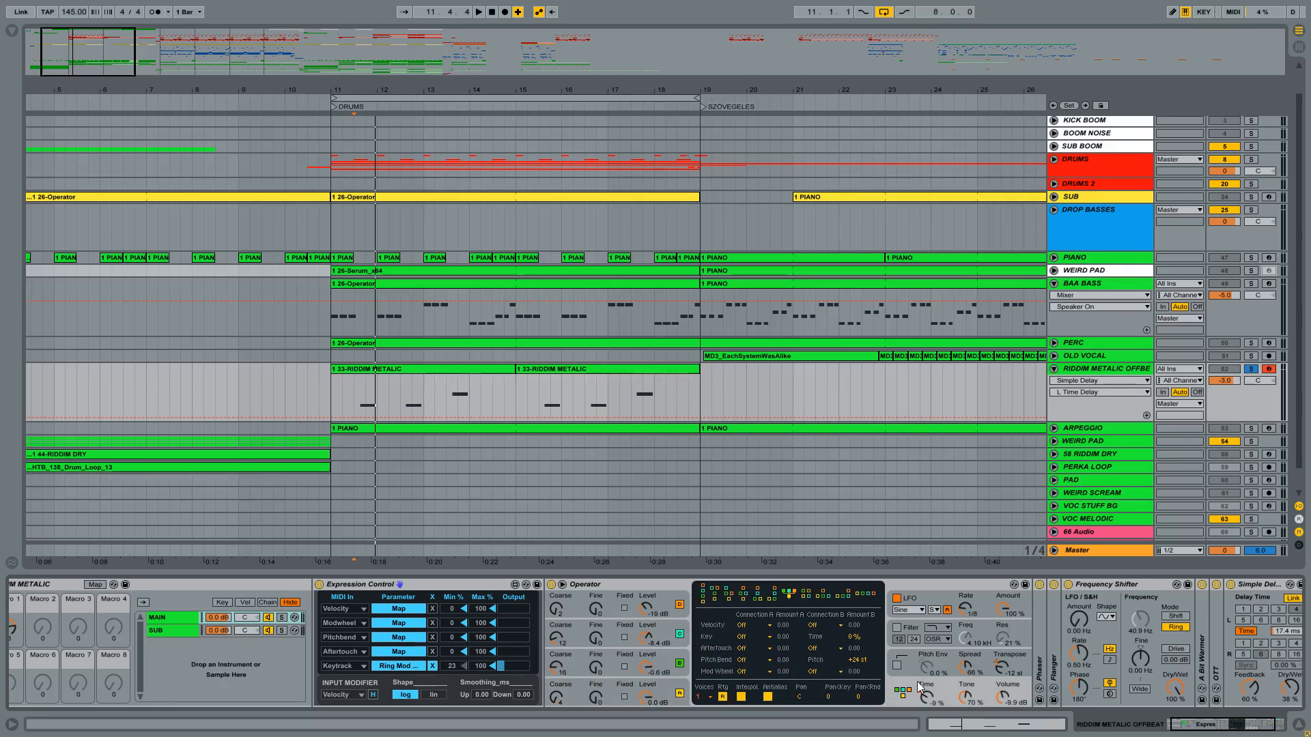
Step through Operator's oscillators A, B, C and D, ending on oscillator A's envelope and waveform settings
click(673, 689)
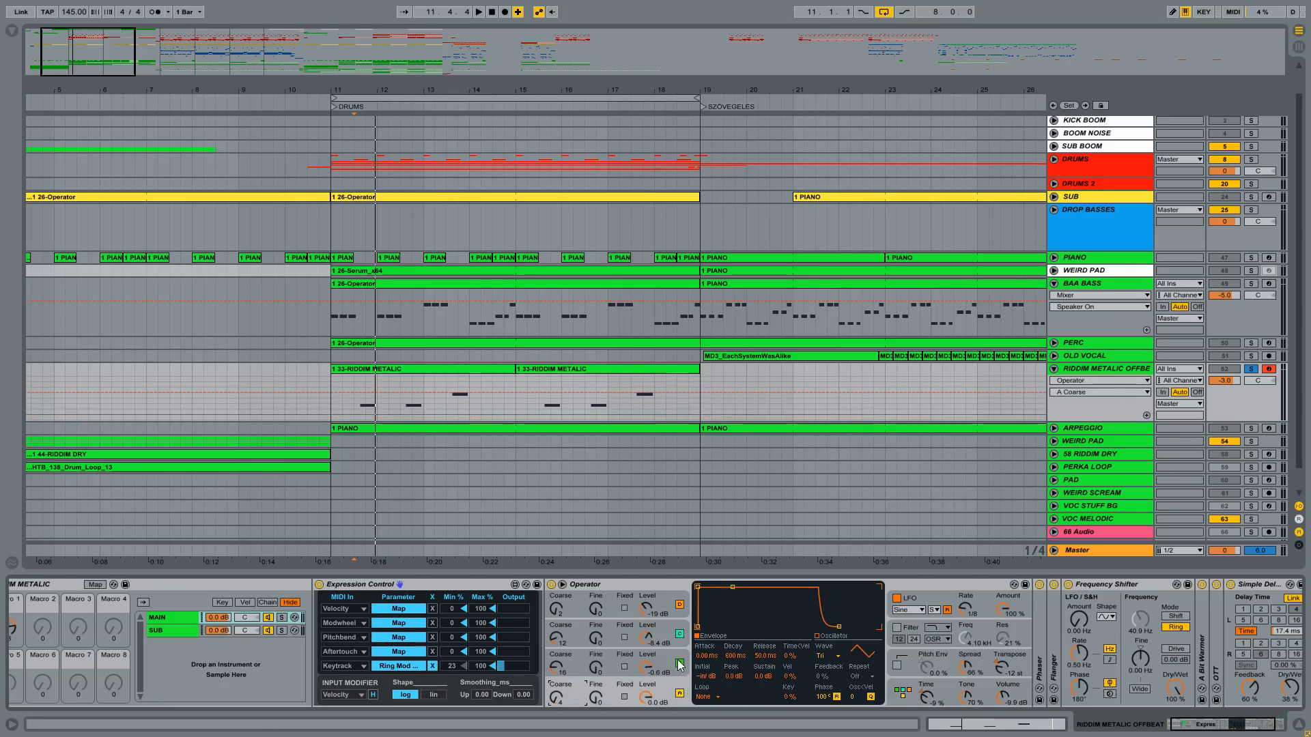
click(669, 660)
click(669, 631)
click(669, 602)
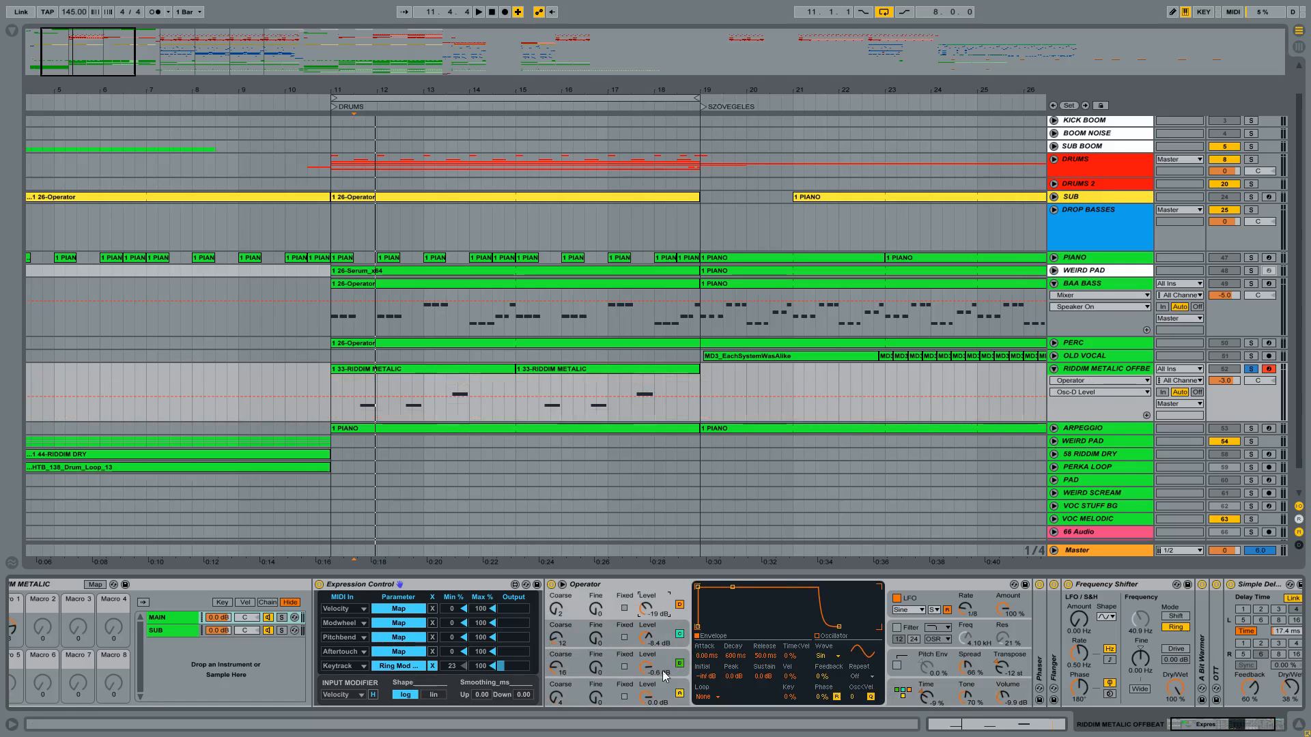
click(681, 690)
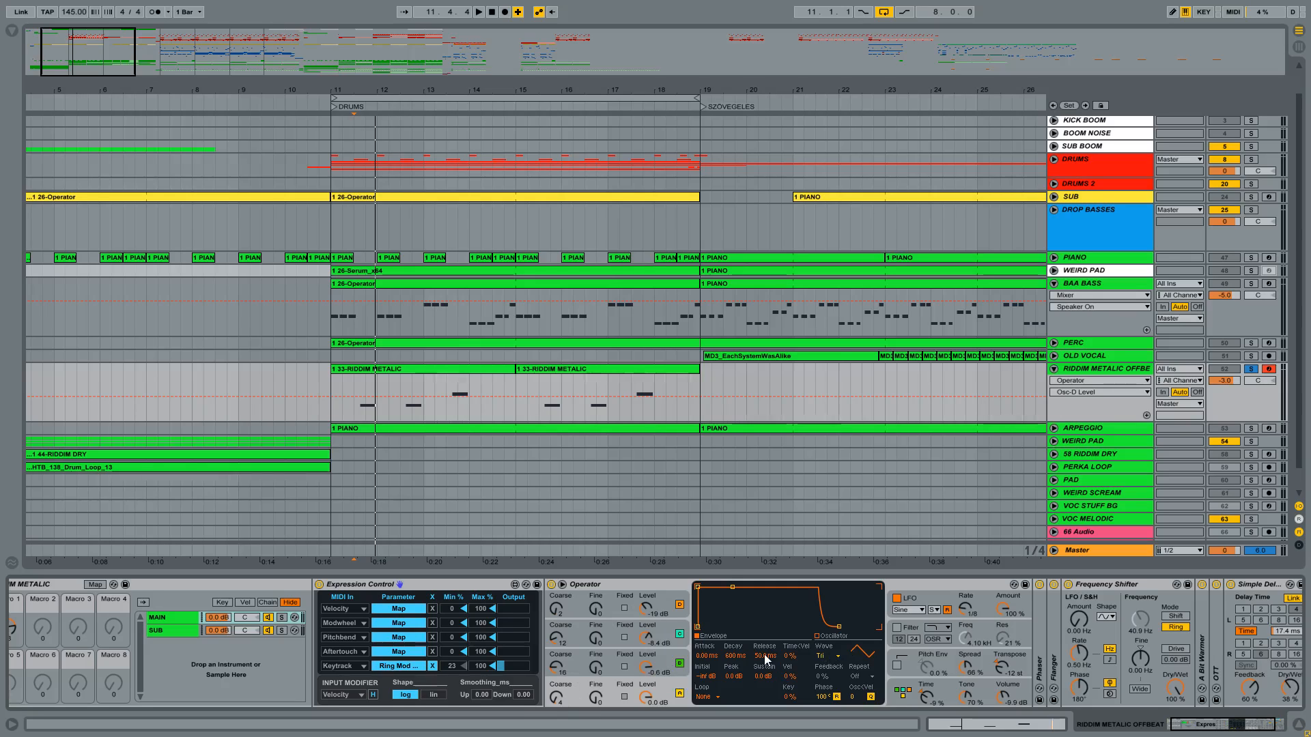
Show oscillator B's harmonics in place of its envelope and inspect the level and coarse settings of oscillators C and D
click(657, 669)
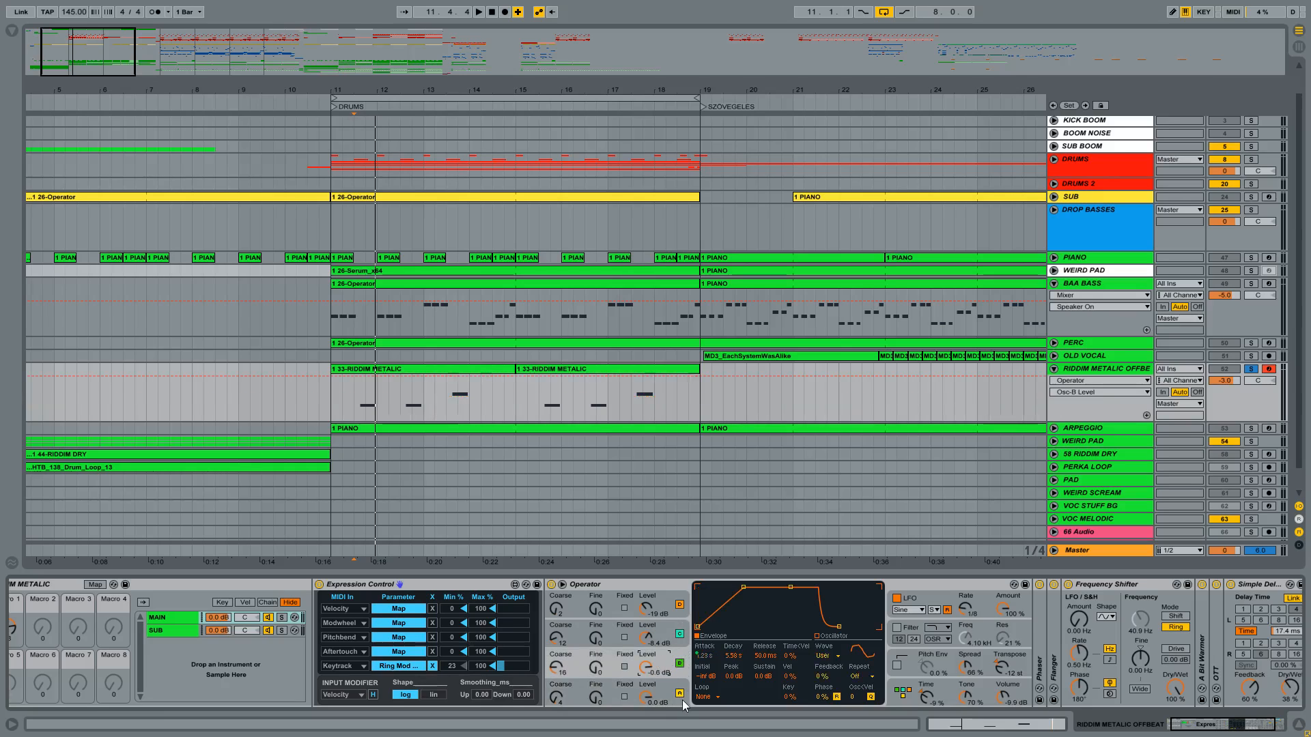
click(832, 636)
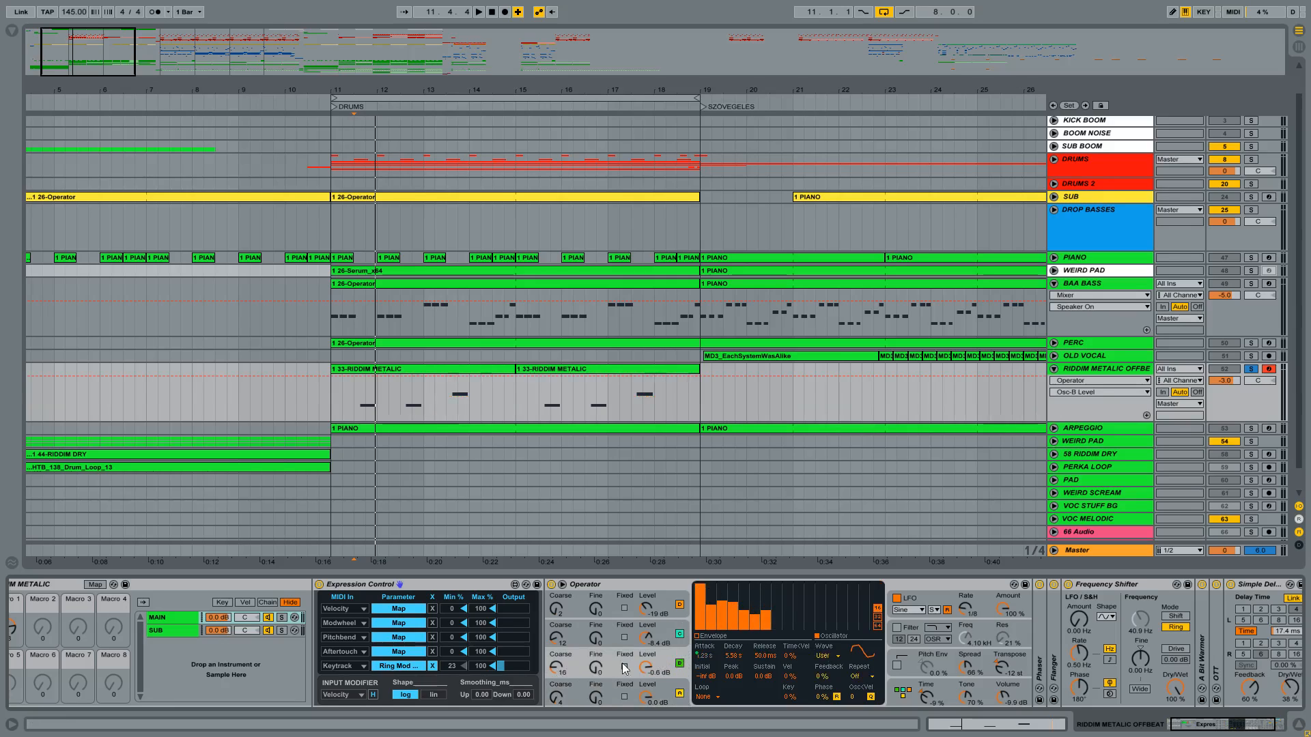
click(661, 634)
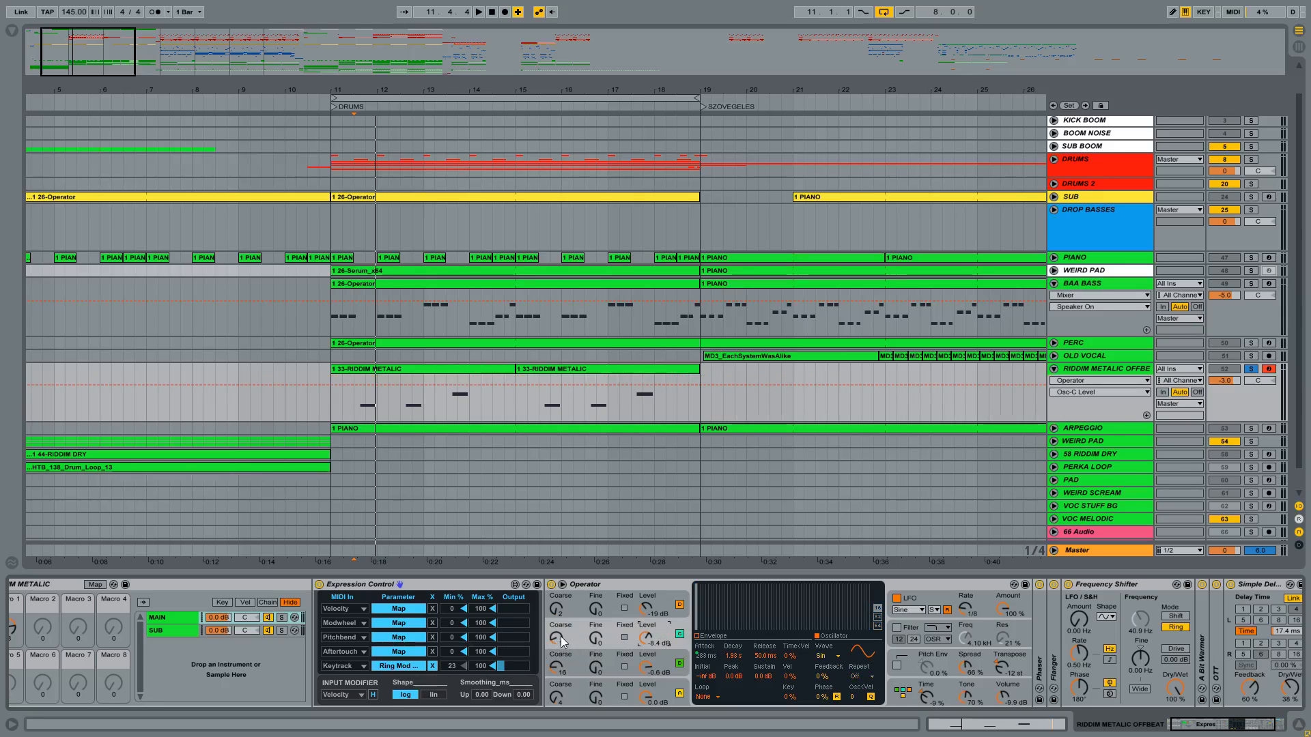
click(666, 609)
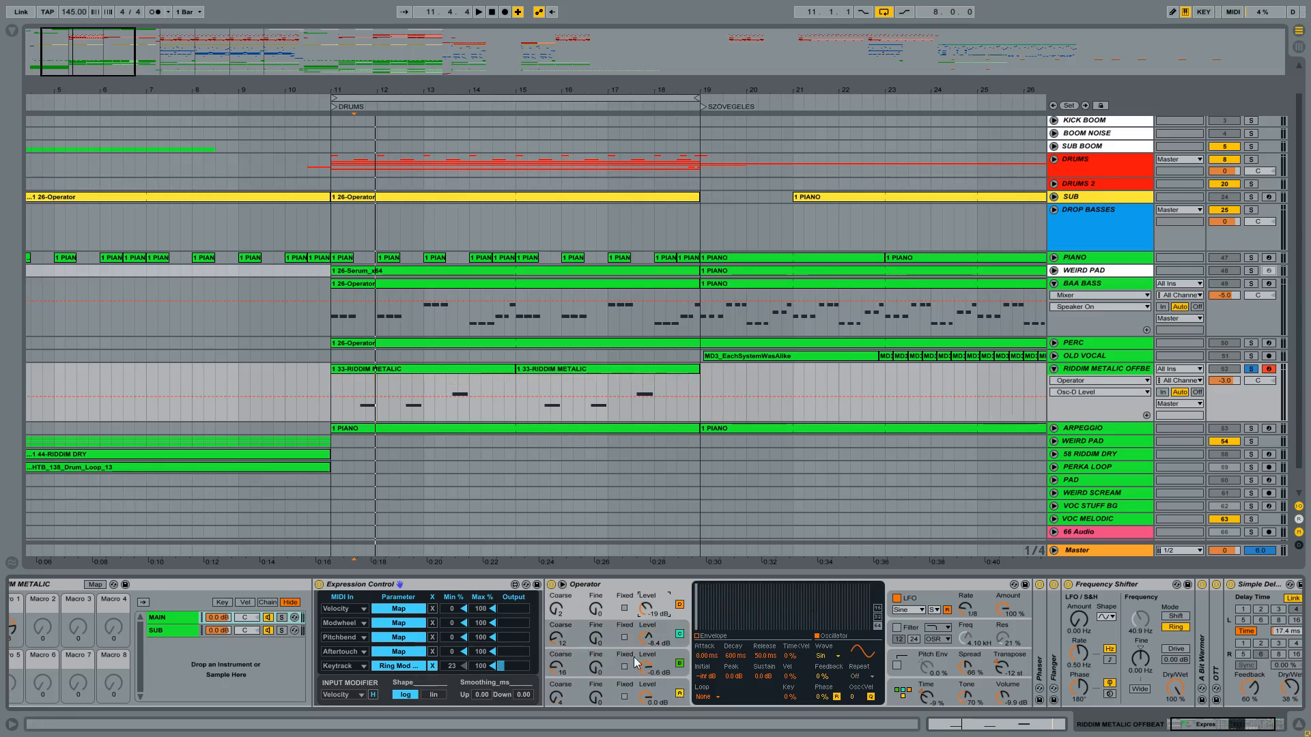
click(568, 604)
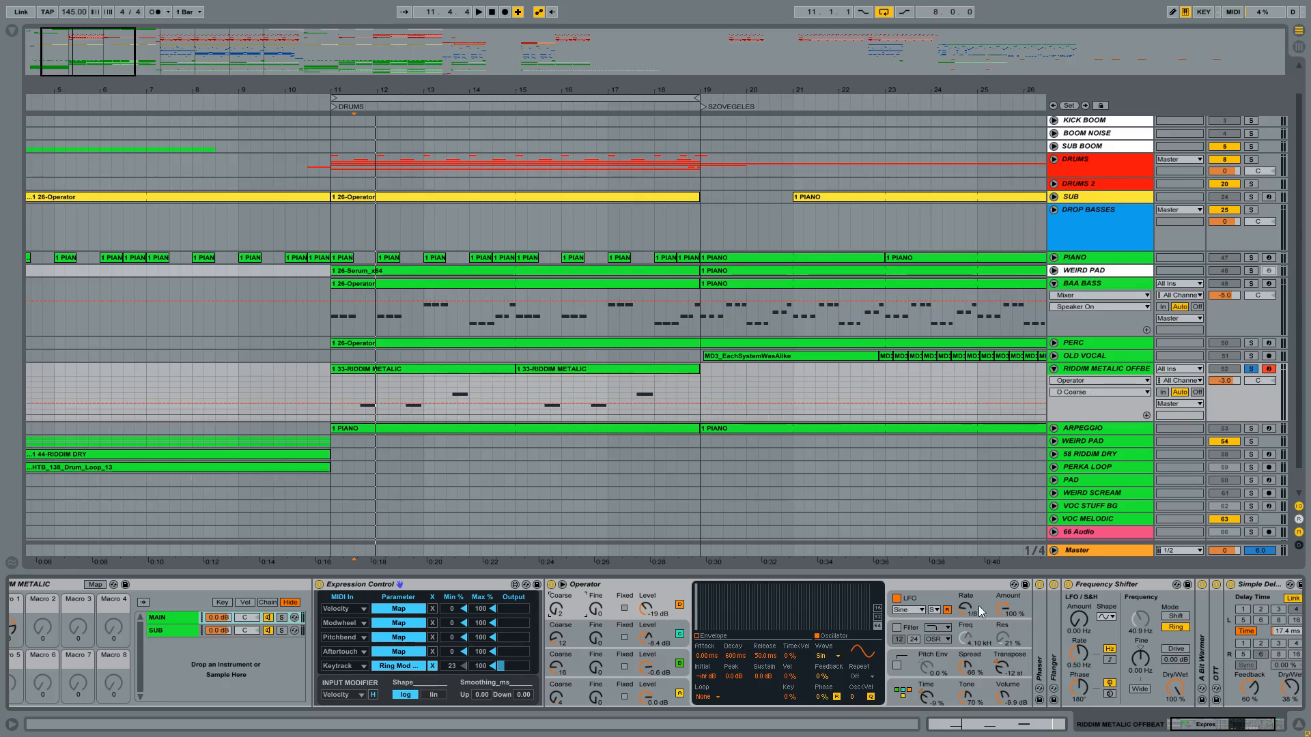
Examine the LFO's destination settings alongside oscillator B and compare the sound with Operator's LFO off and on
click(956, 607)
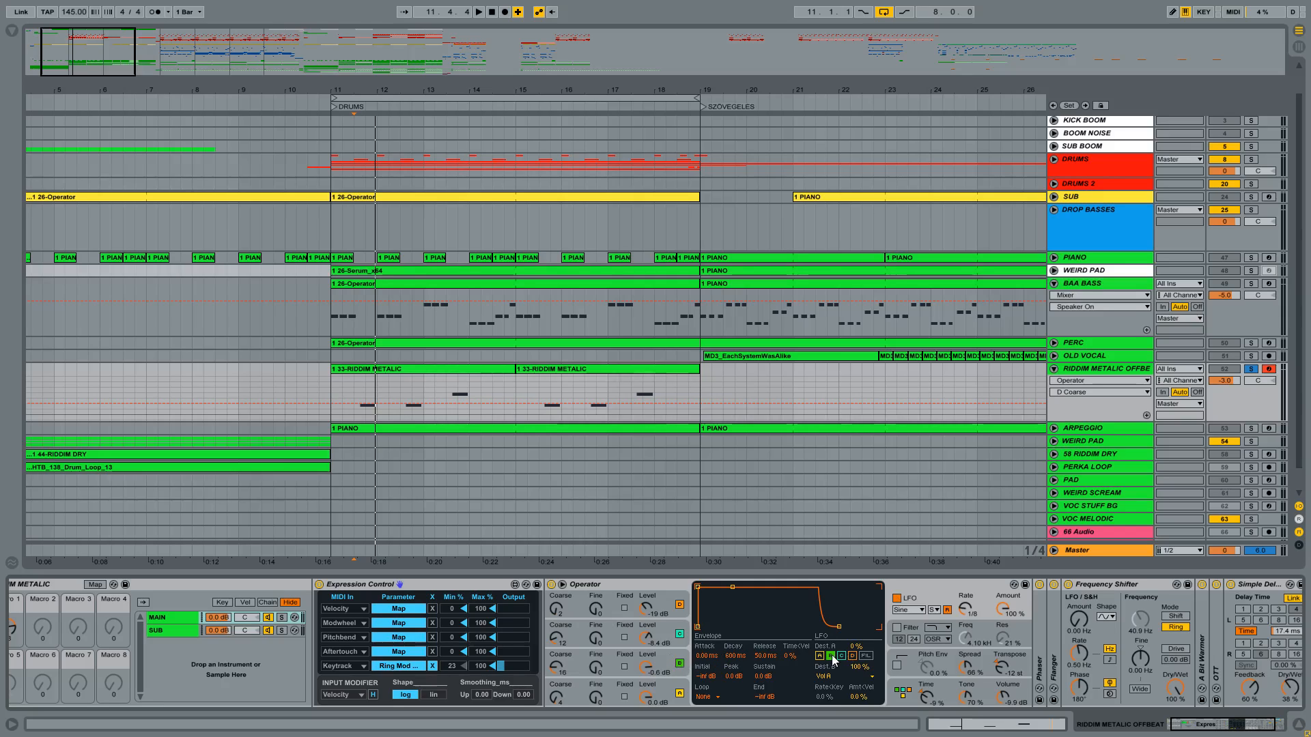
click(682, 656)
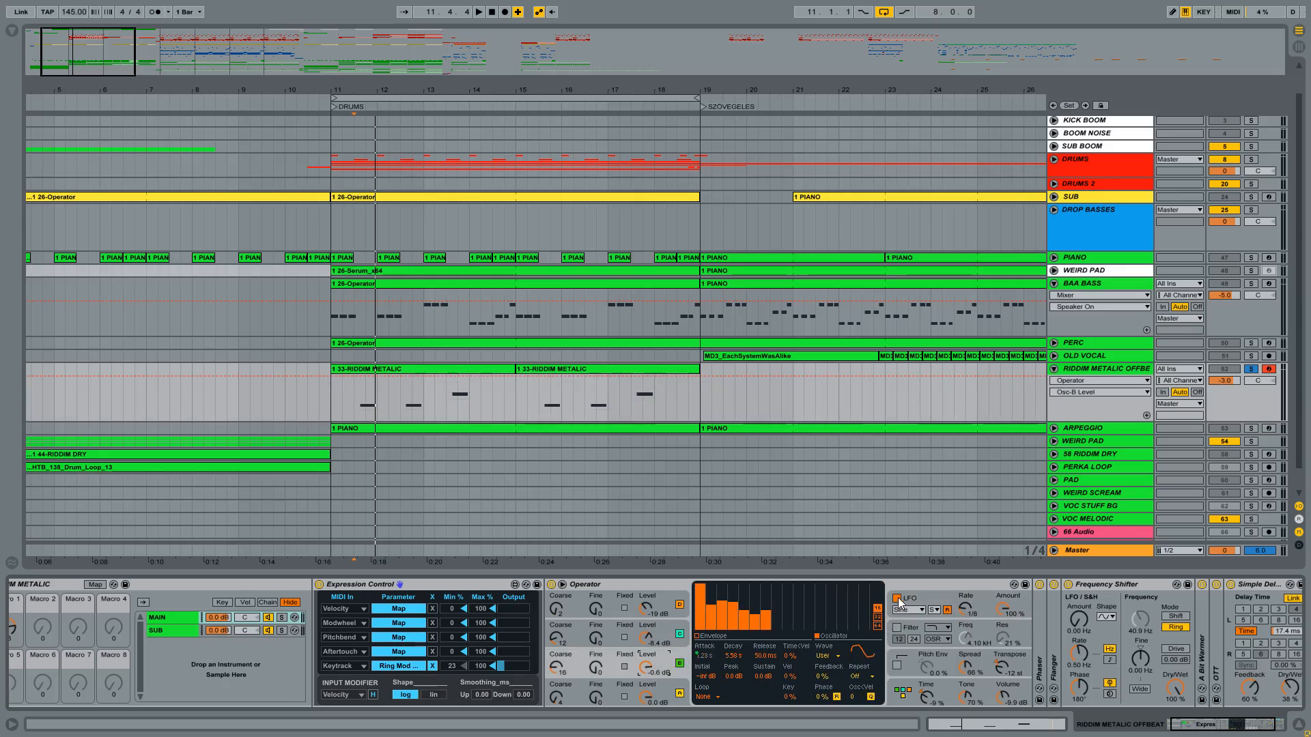
click(897, 599)
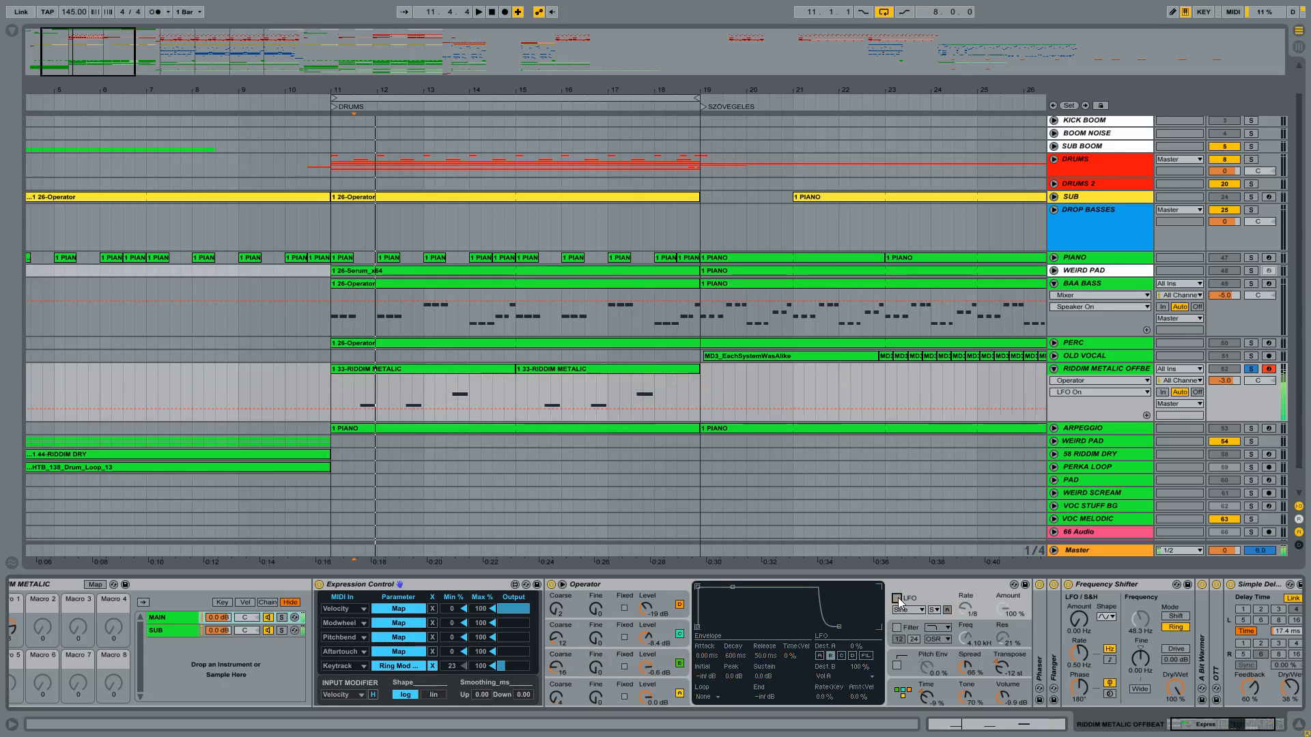
click(897, 599)
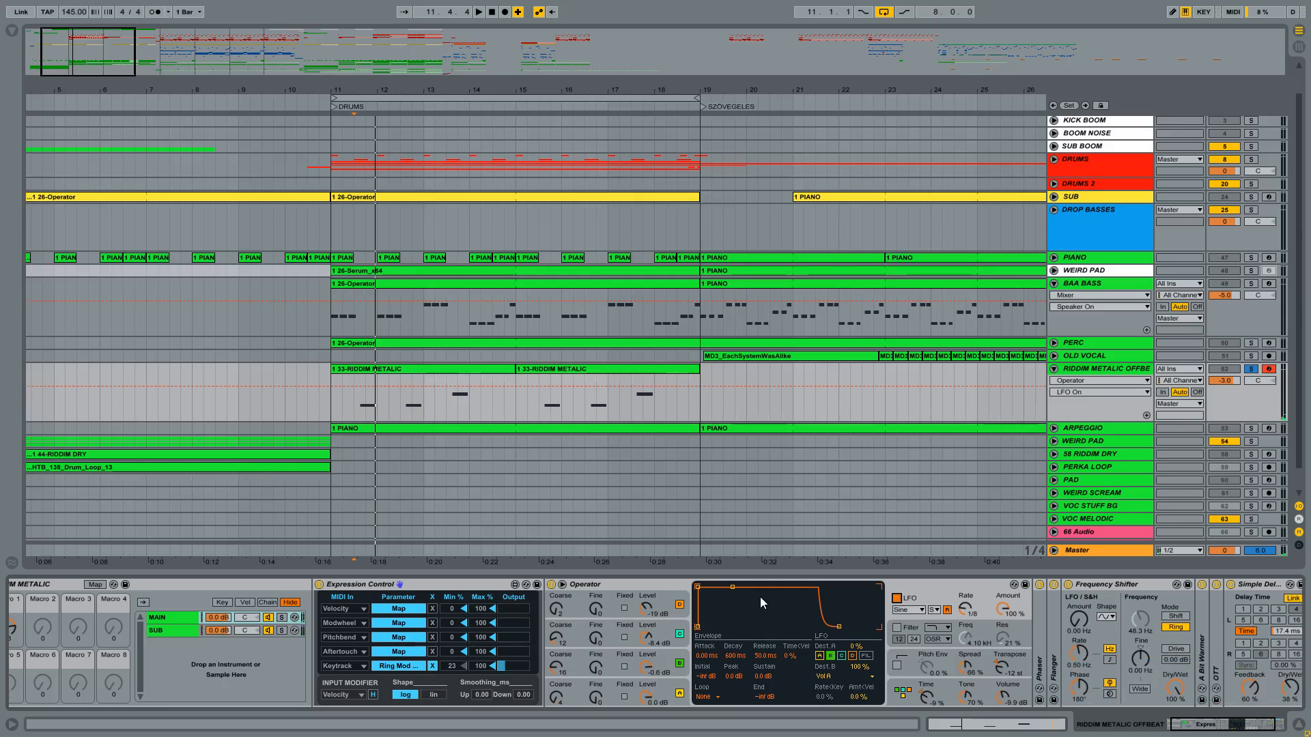
Unfold the Phaser in the RIDDIM METALIC chain and compare the sound with it off and on
click(910, 599)
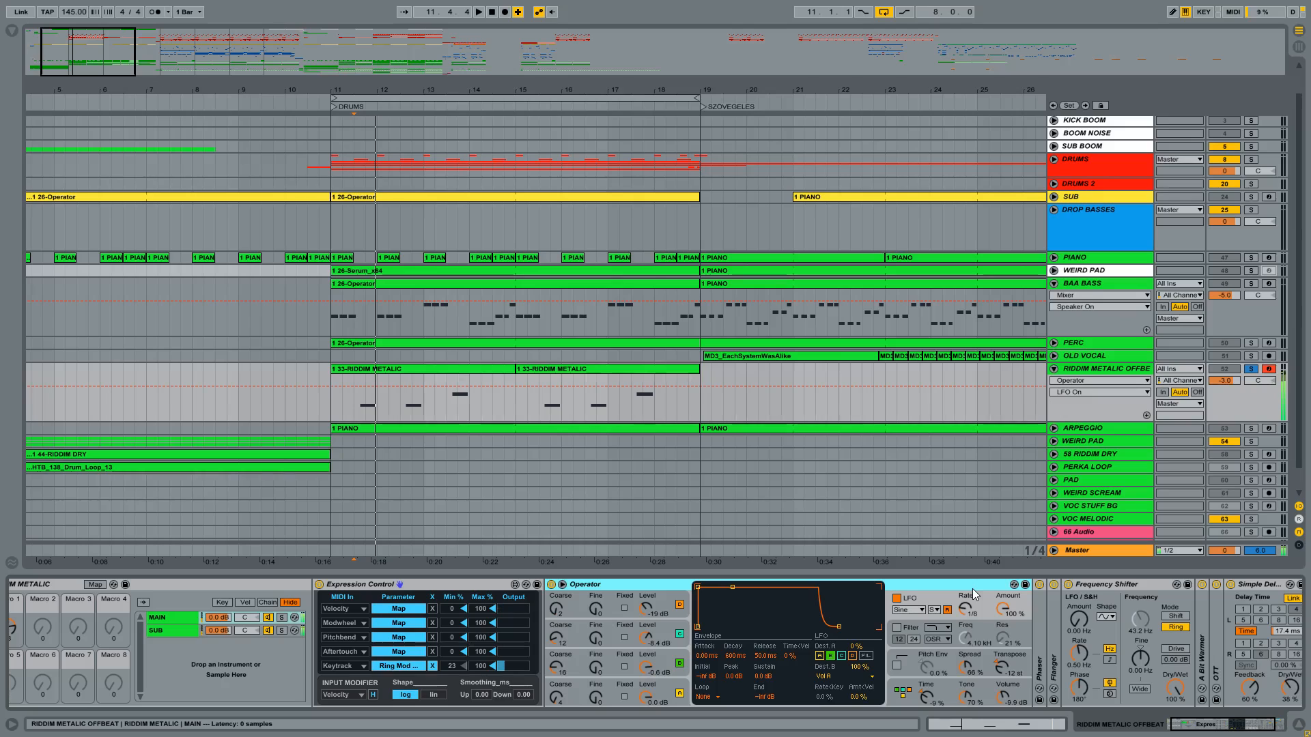
double_click(1040, 632)
drag(1187, 724, 1203, 724)
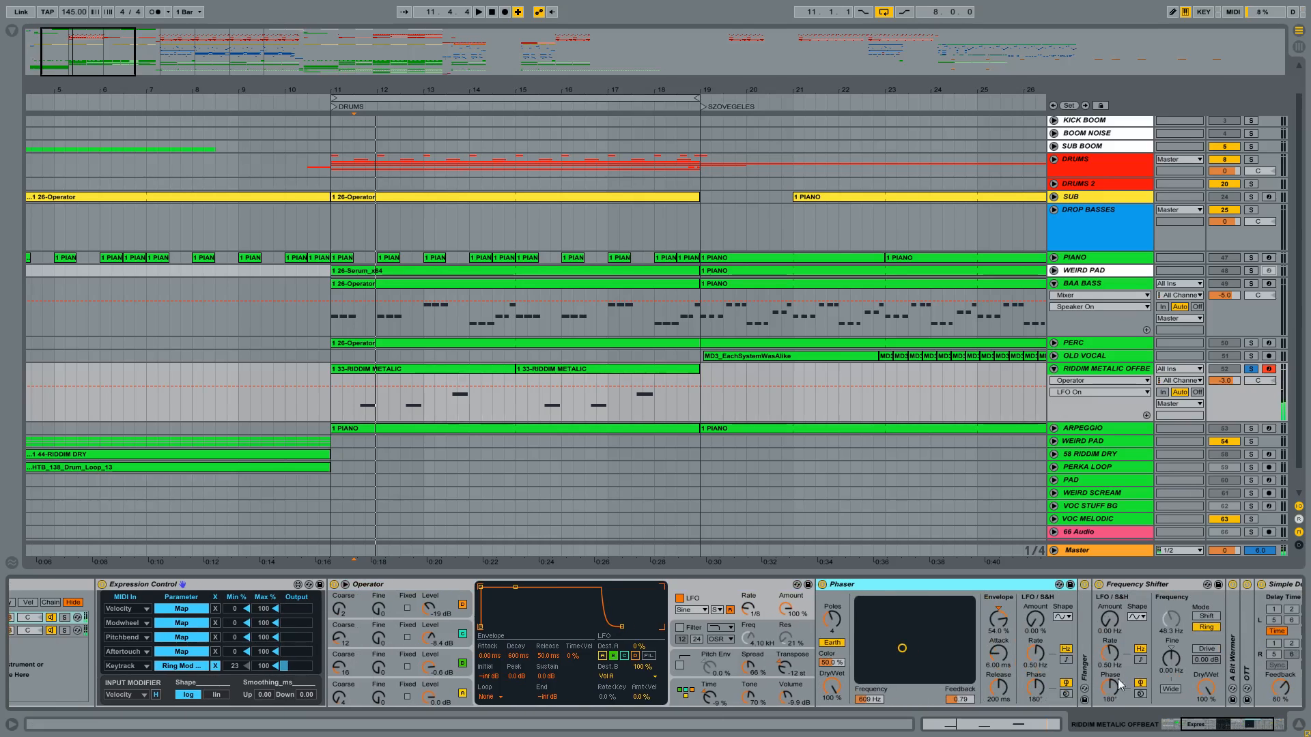
click(822, 585)
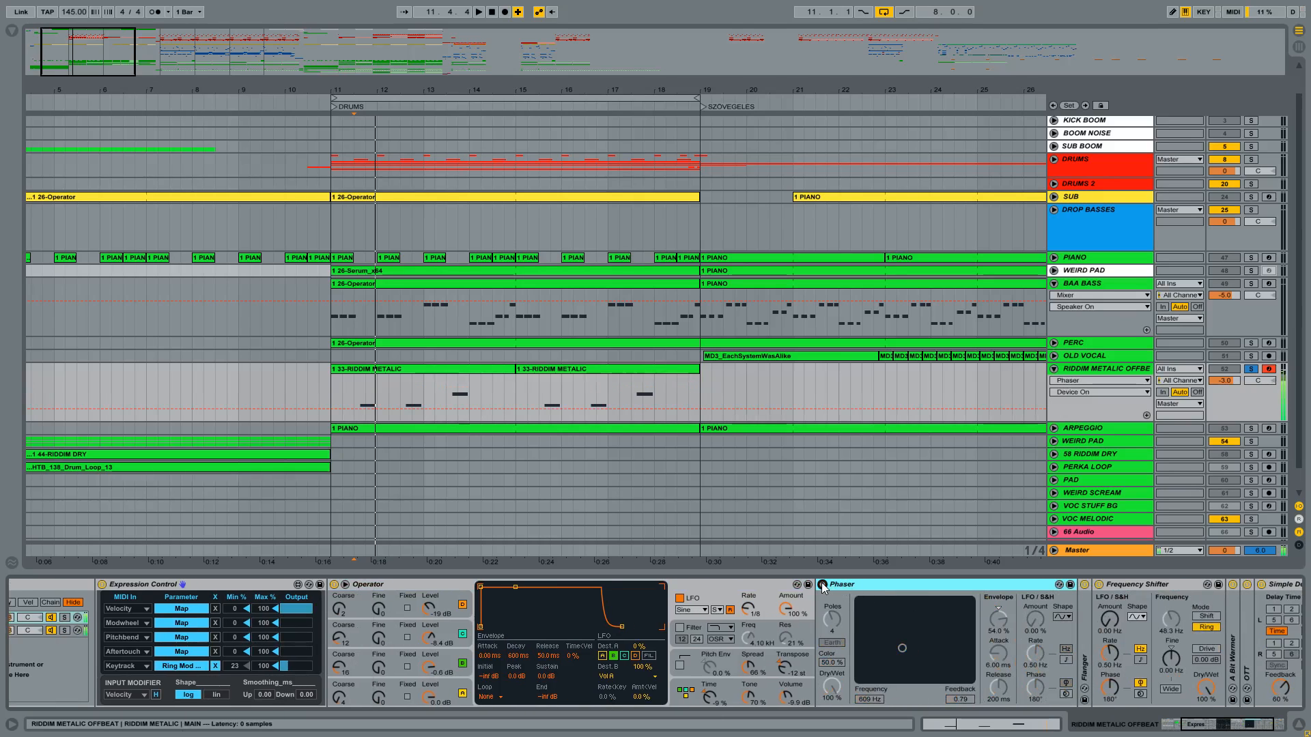
click(823, 585)
Unfold the Flanger after the Phaser and compare the sound with it bypassed and active
drag(1194, 725, 1211, 718)
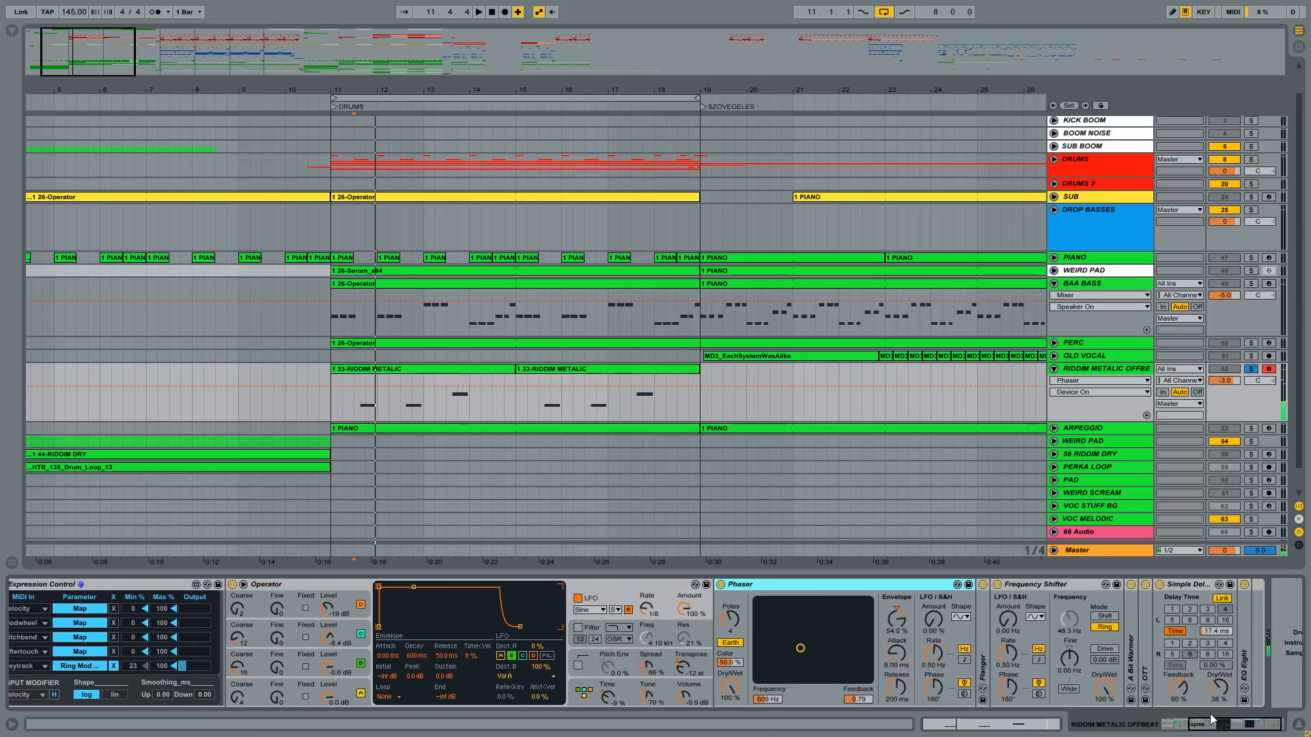
double_click(986, 632)
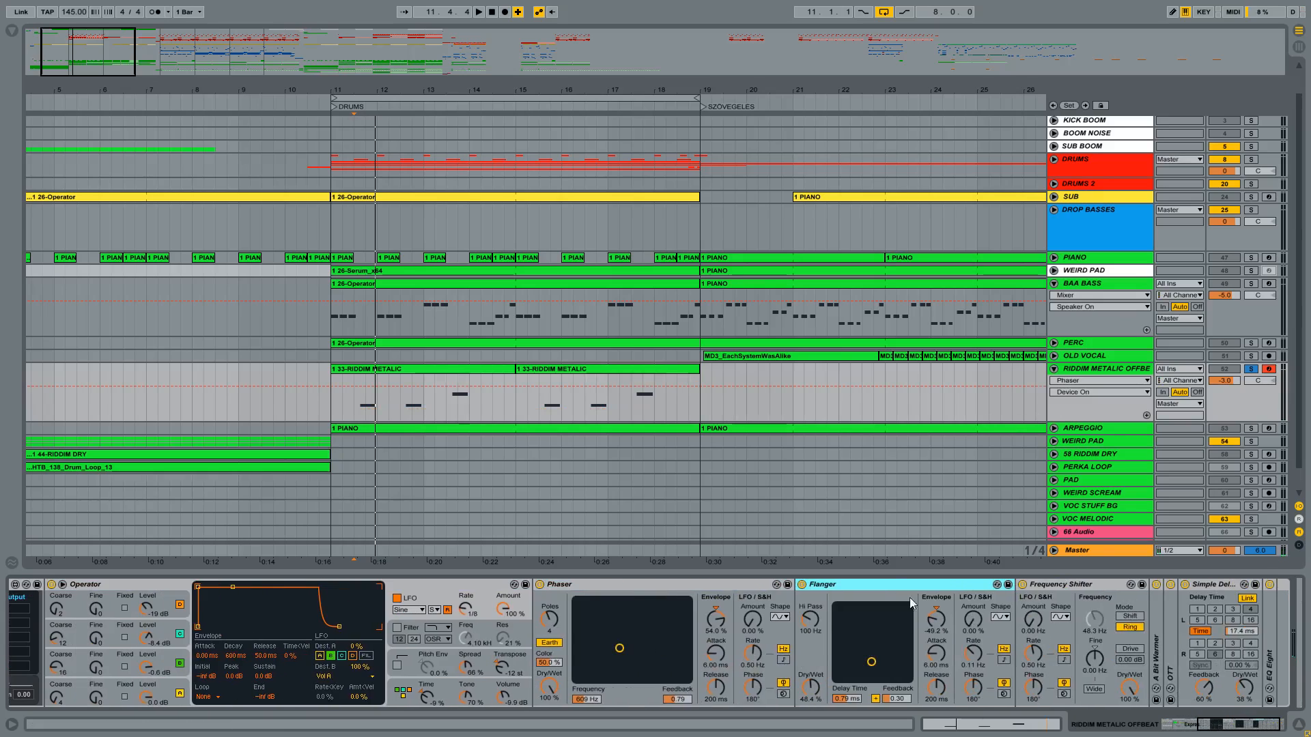
click(803, 585)
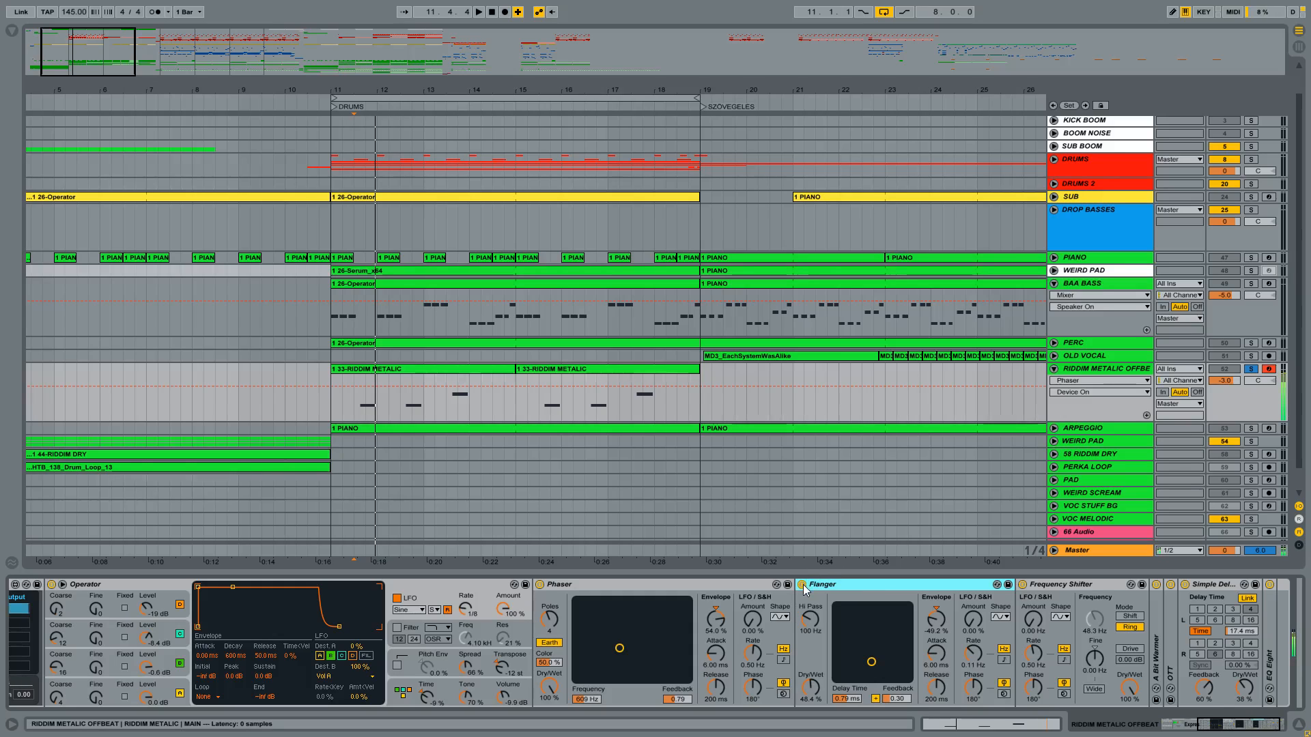
click(803, 585)
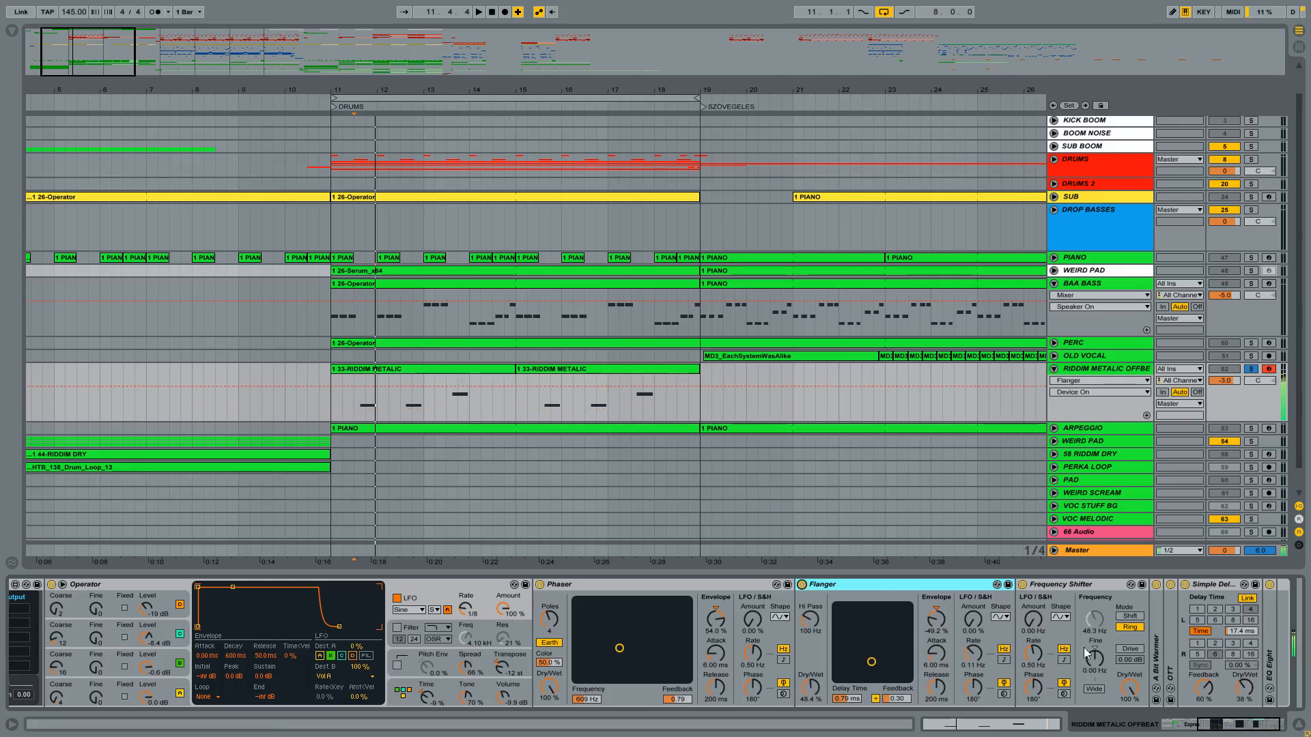
Switch the Frequency Shifter off and on repeatedly to compare the sound with and without it, leaving it on
scroll(1002, 598, right, 2)
click(1002, 598)
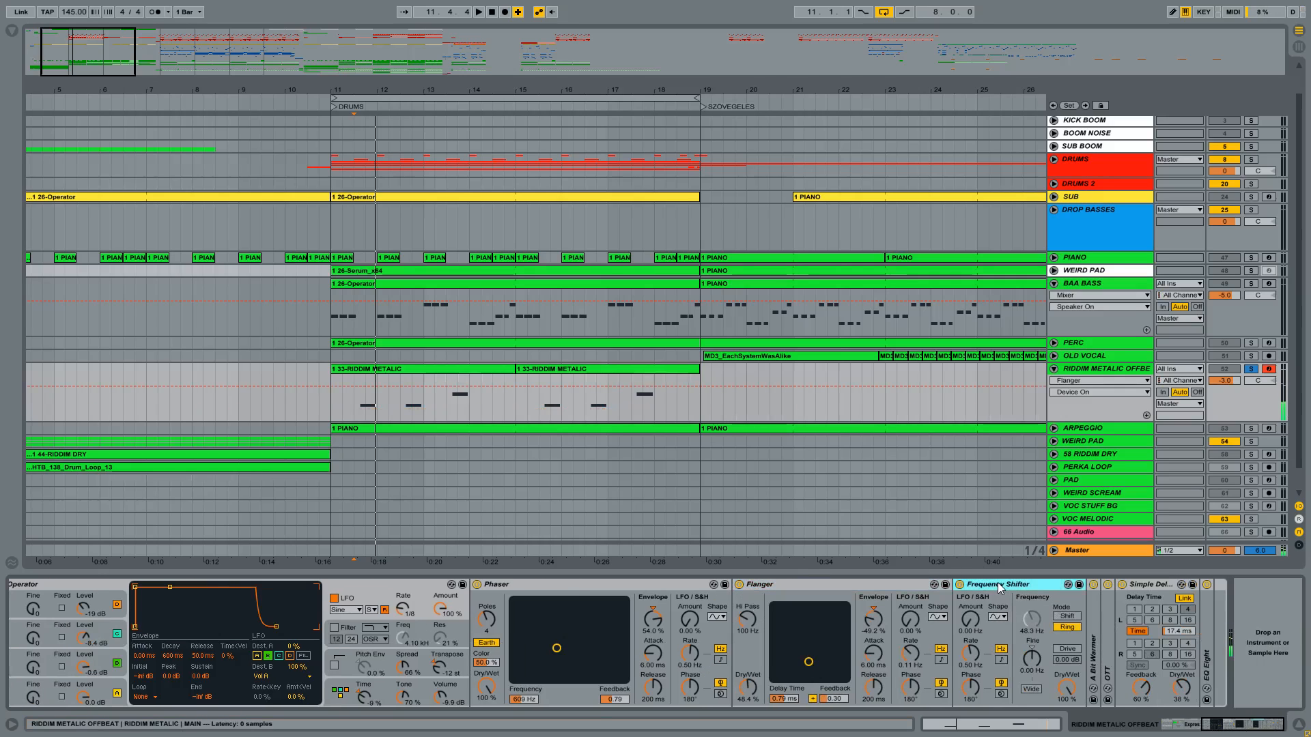
click(960, 585)
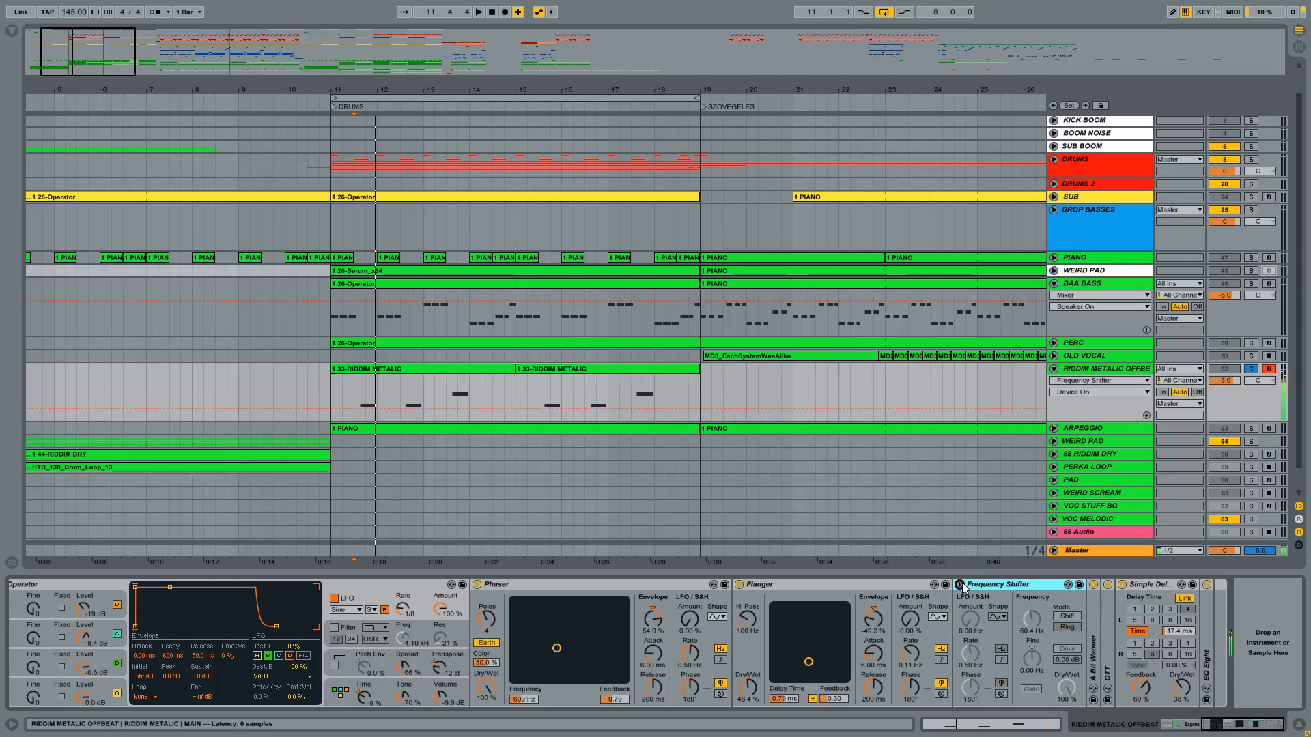
click(960, 585)
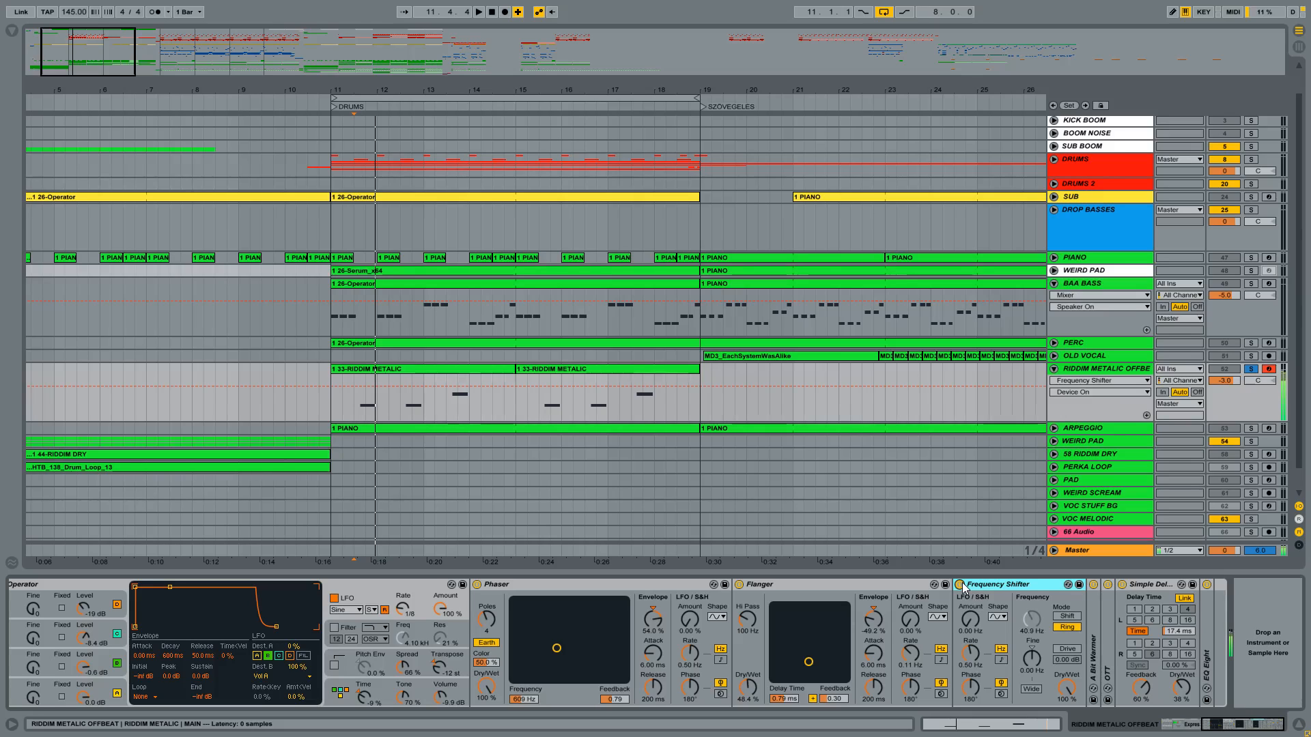
click(960, 585)
click(960, 585)
click(960, 585)
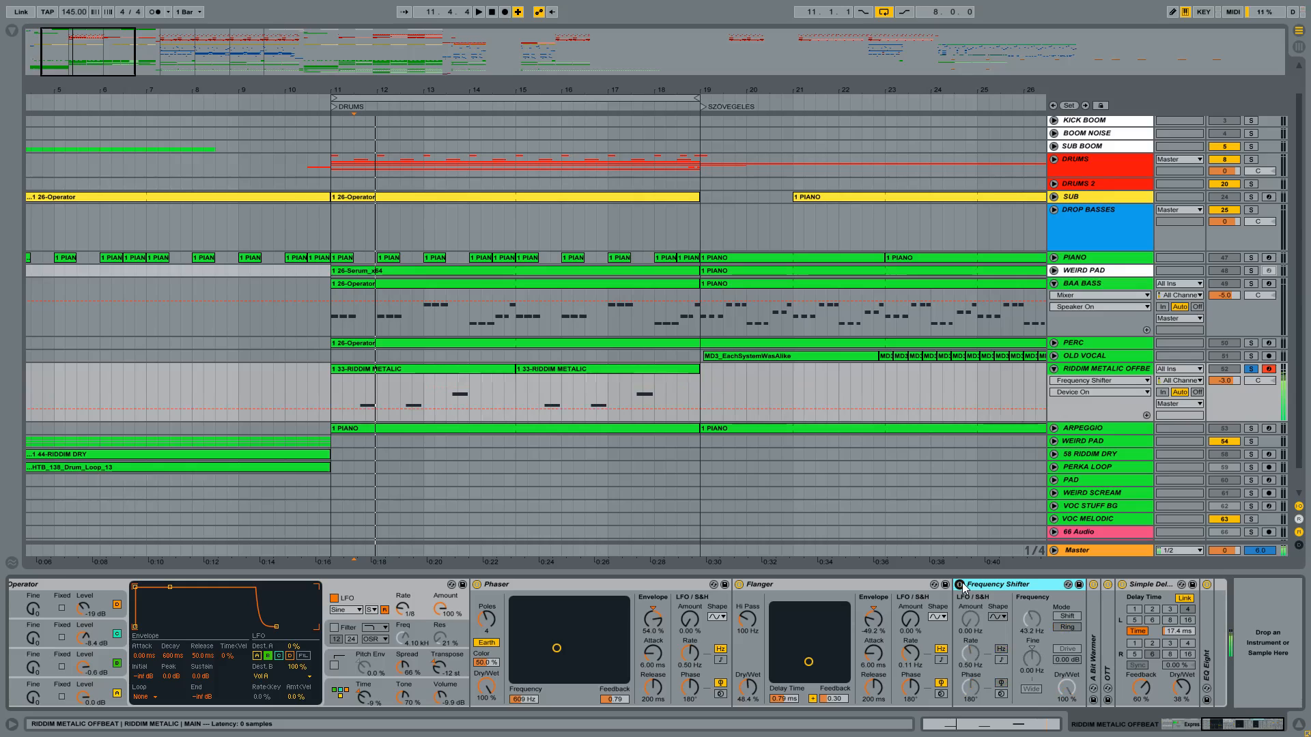
click(960, 585)
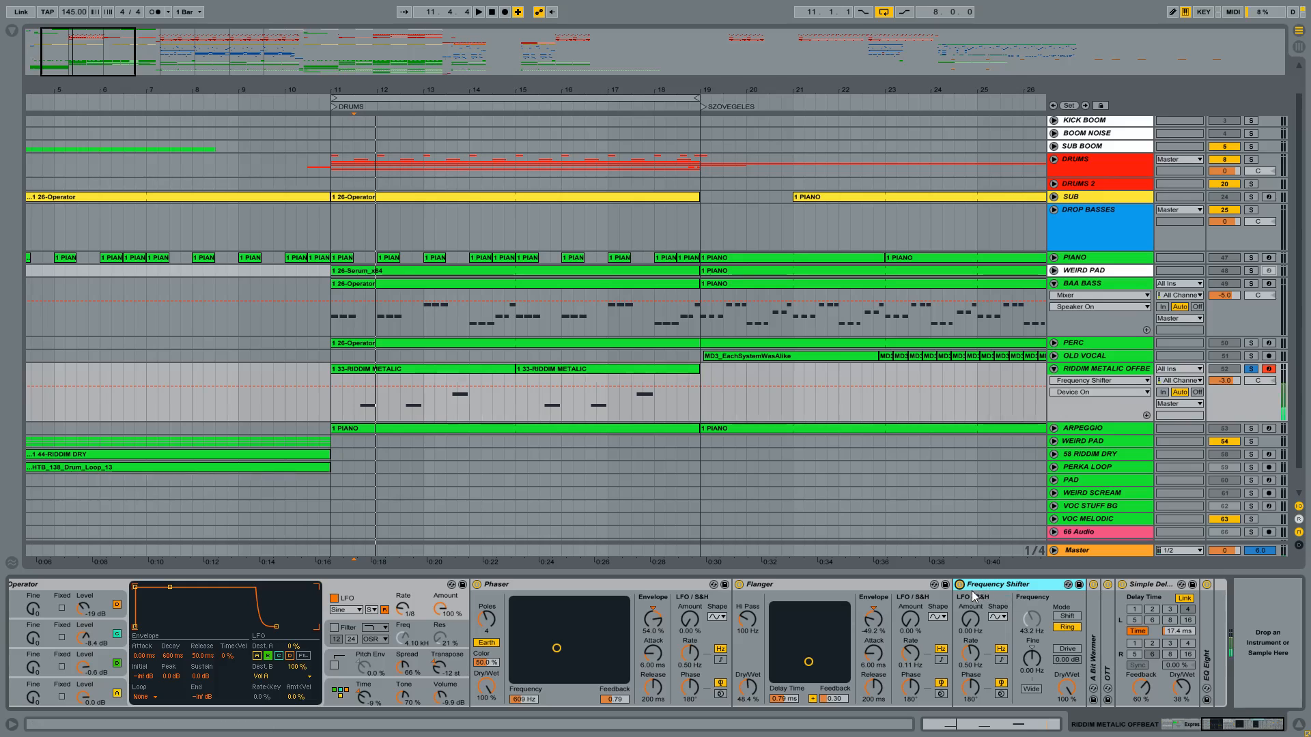
click(960, 585)
click(960, 585)
Unfold the A Bit Warmer and OTT devices and examine their settings along with the Simple Delay and EQ Eight
double_click(1094, 646)
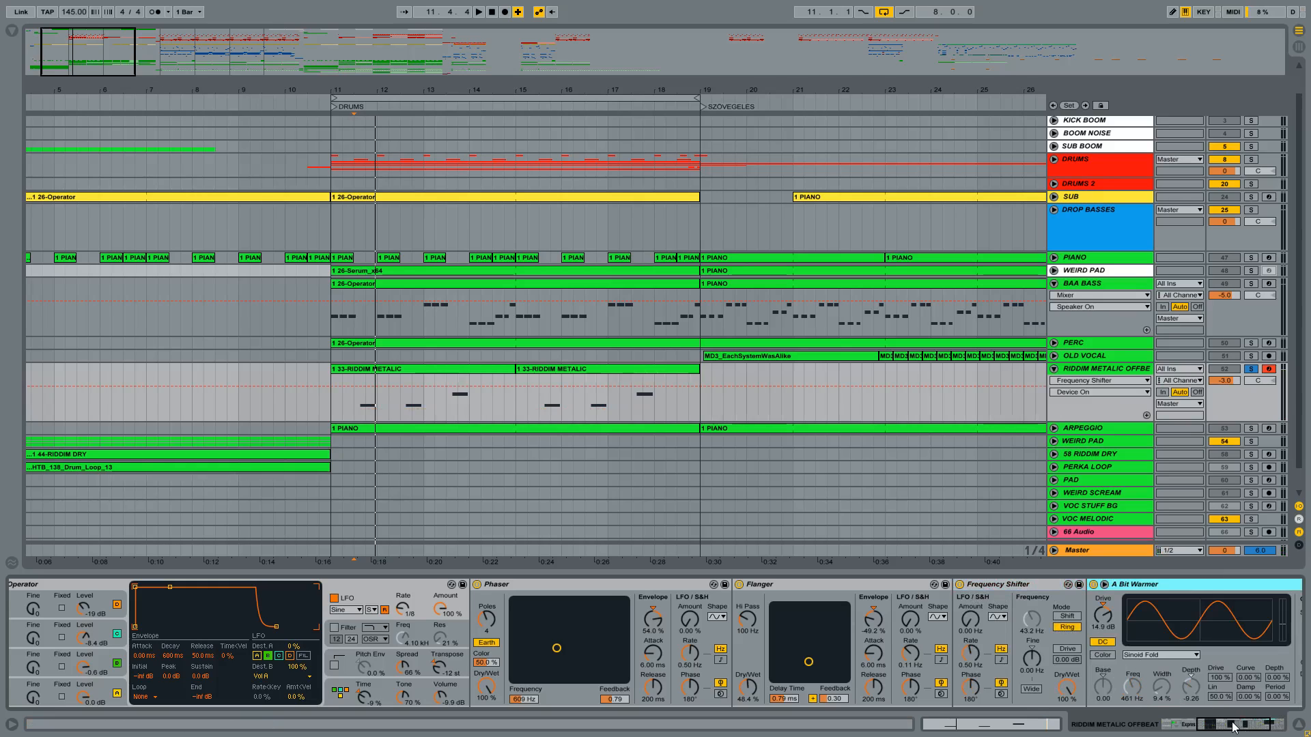
drag(1233, 724, 1264, 723)
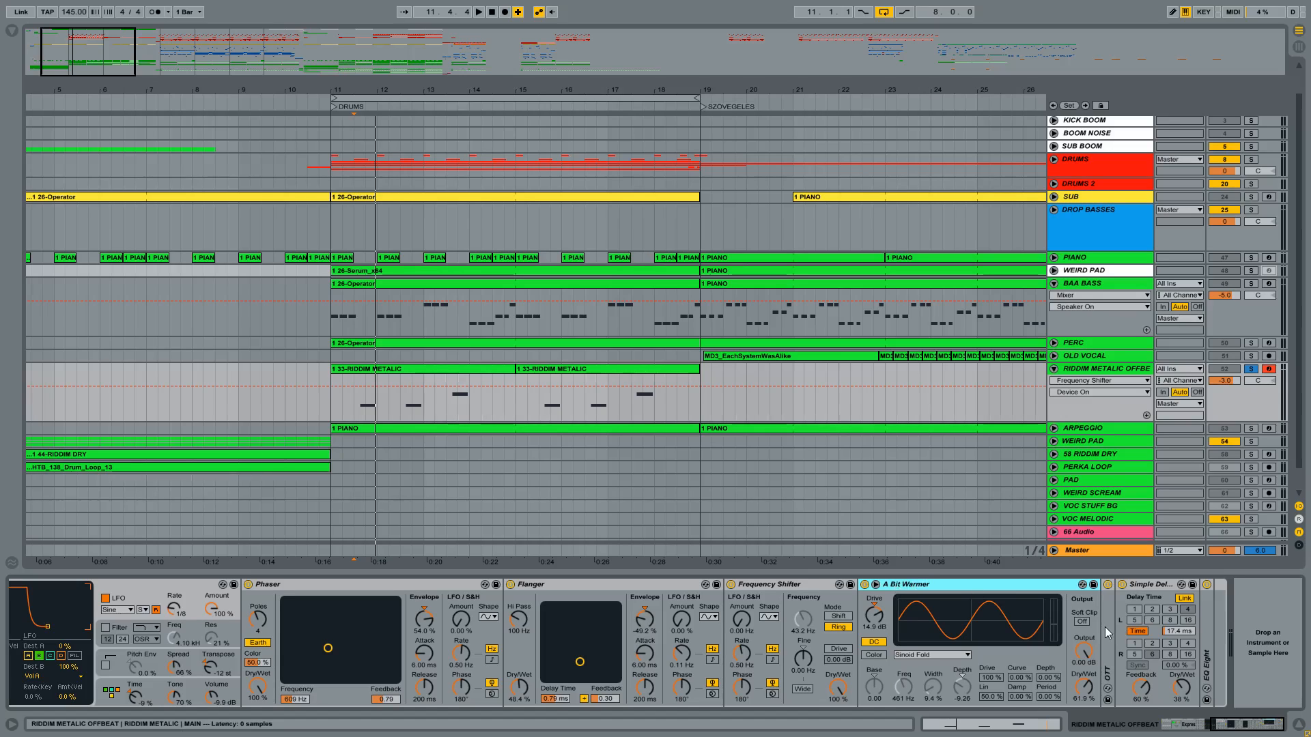
double_click(1107, 665)
click(880, 613)
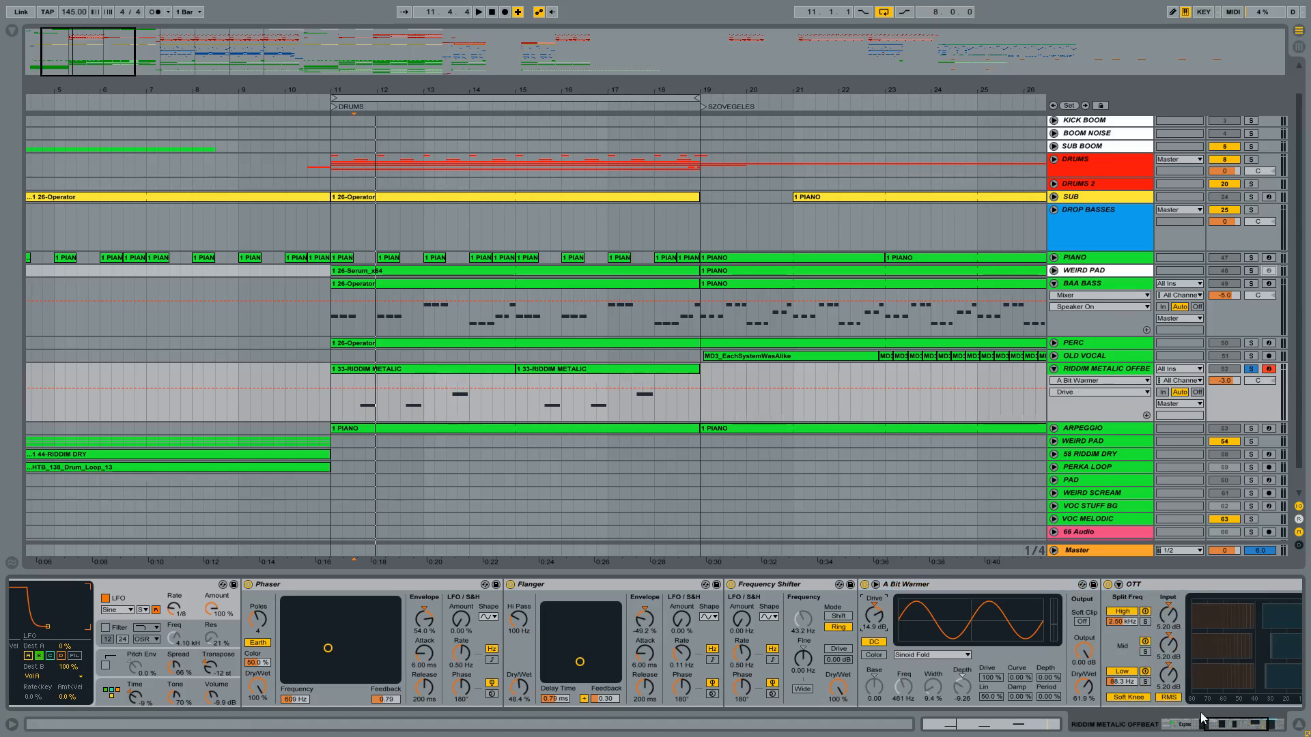
drag(1237, 729, 1253, 717)
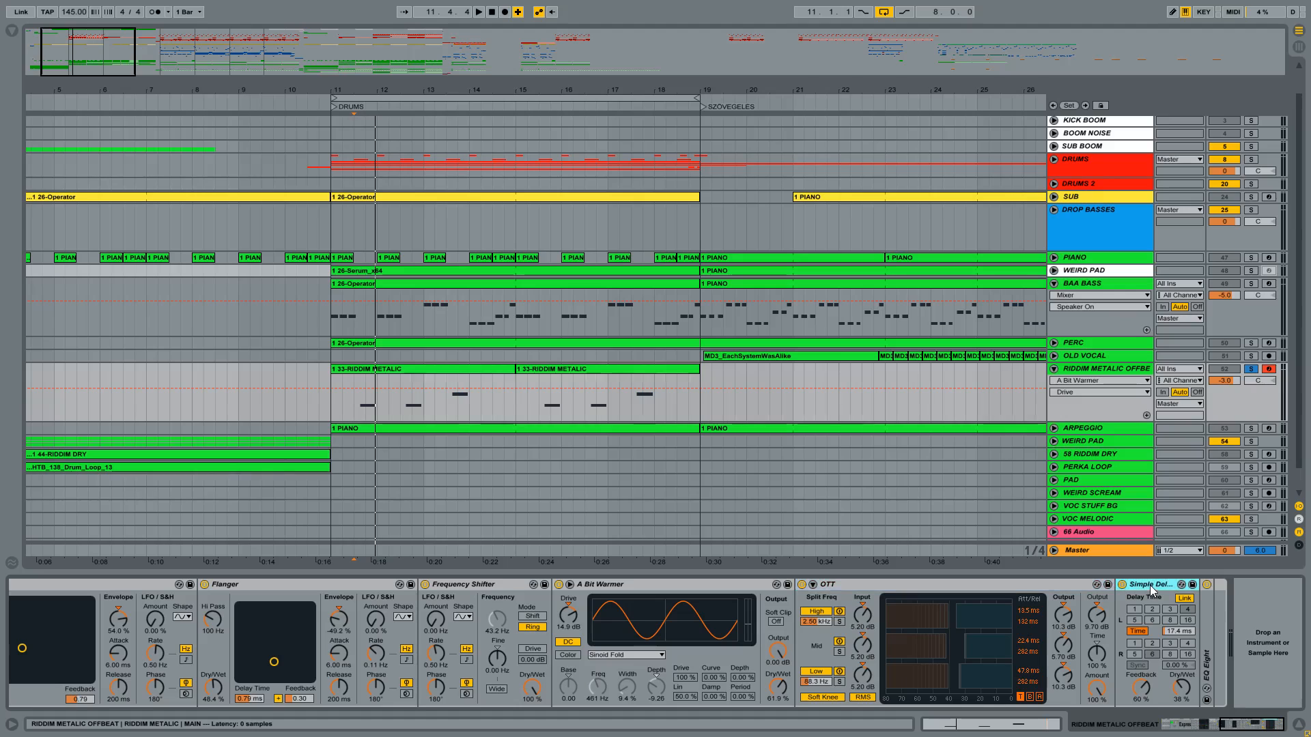
double_click(1206, 621)
Solo the rack's SUB chain, compare its Operator with oscillator A off and on, inspect oscillator B and the filter, and unsolo it
drag(1245, 722, 1179, 723)
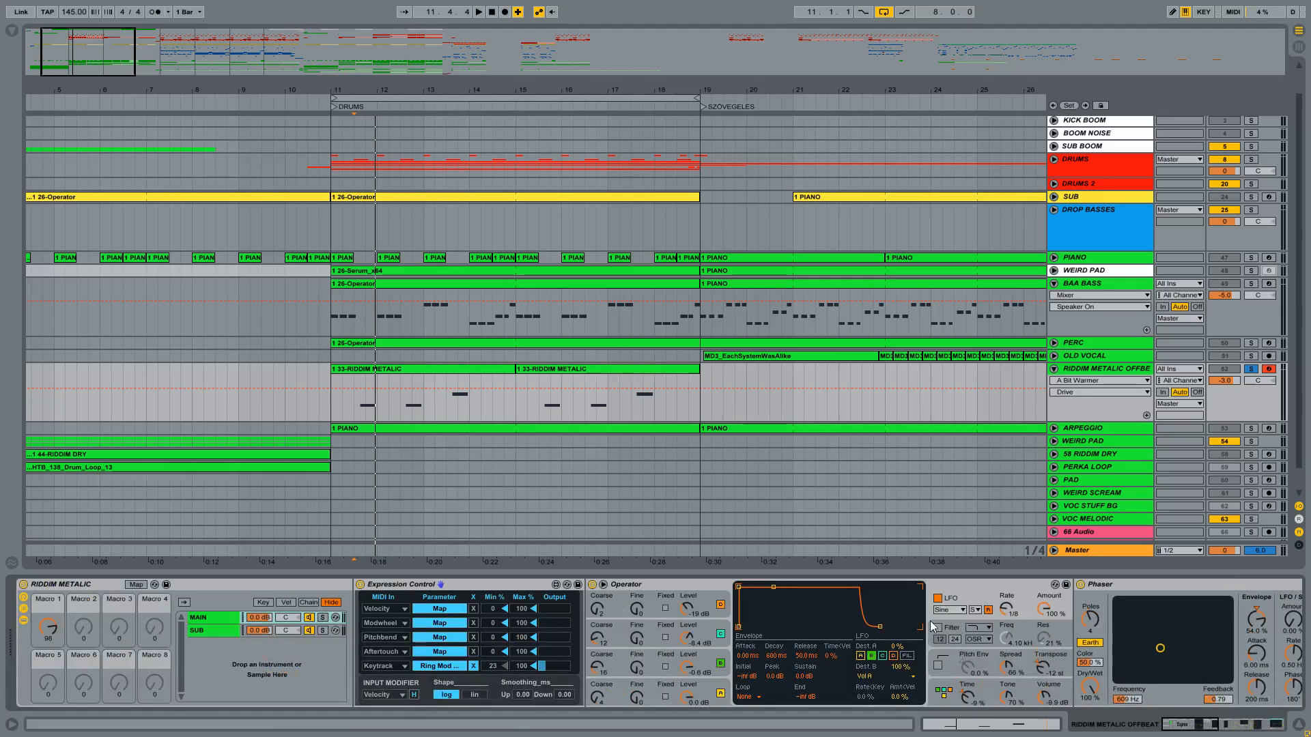
click(211, 629)
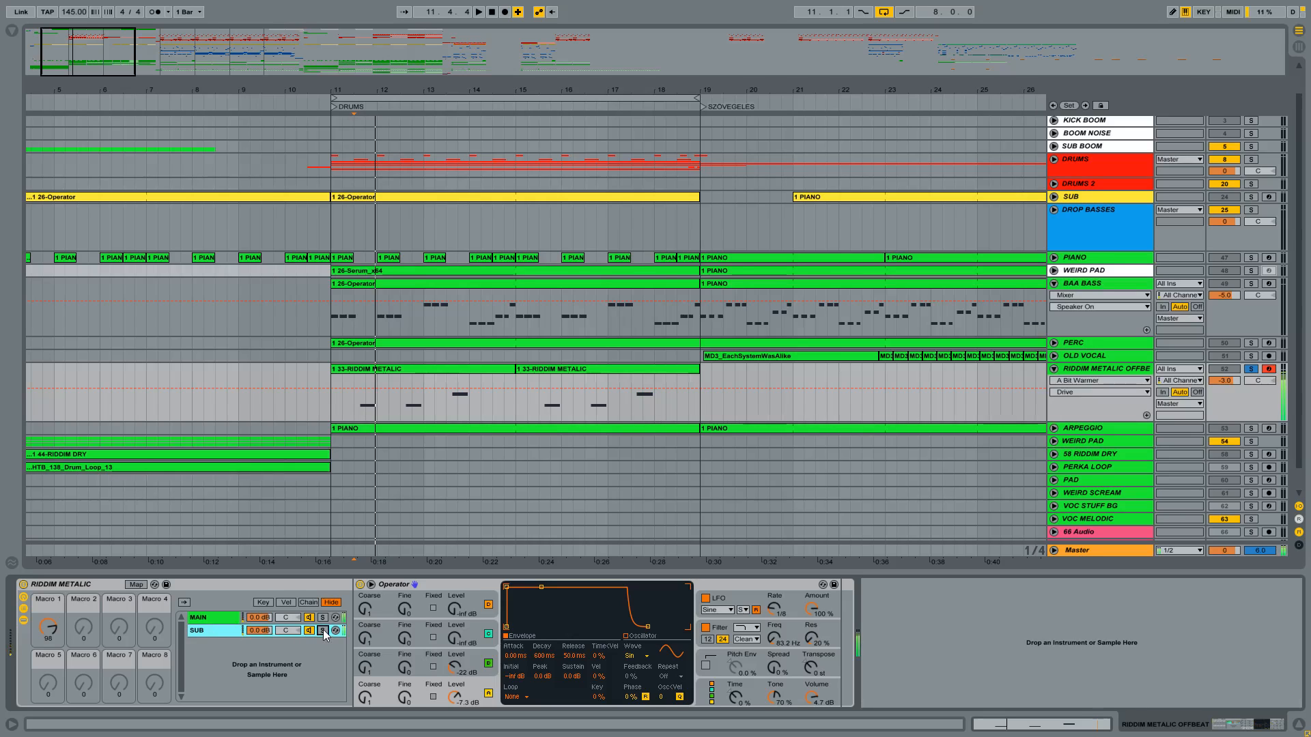
click(488, 694)
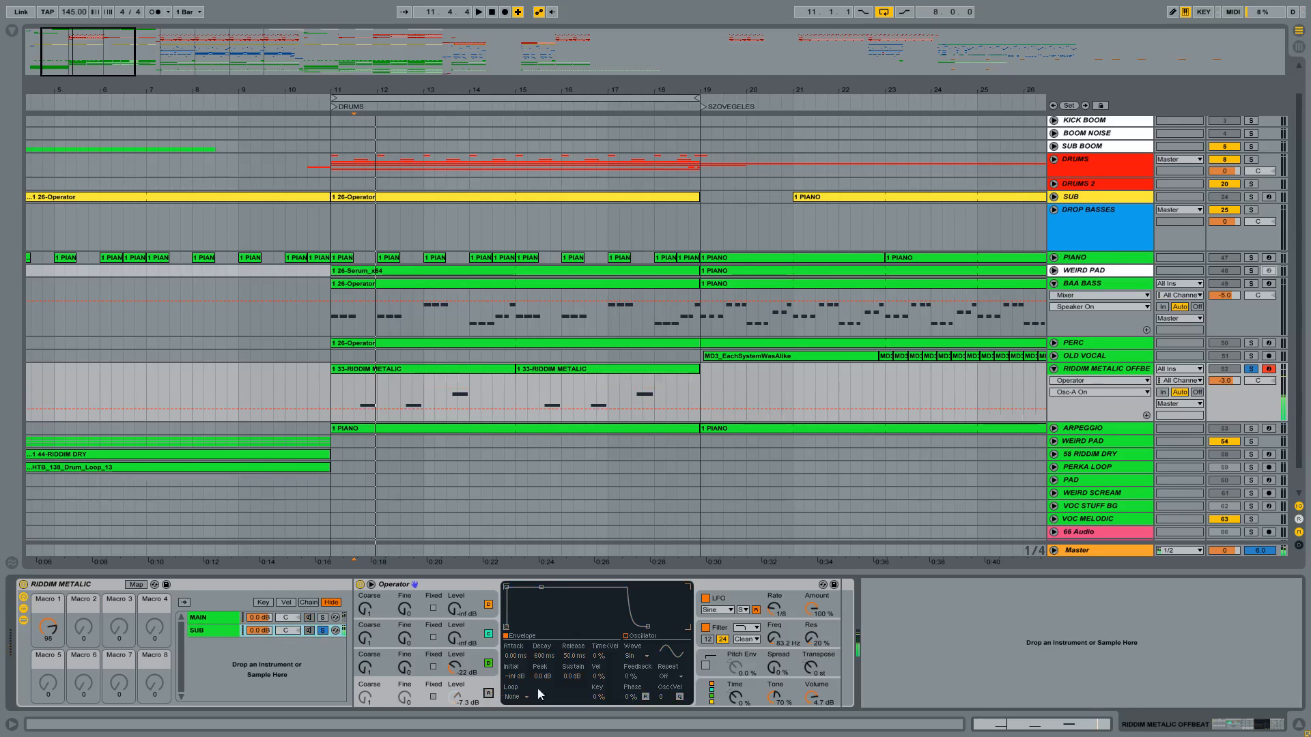
click(488, 693)
click(473, 654)
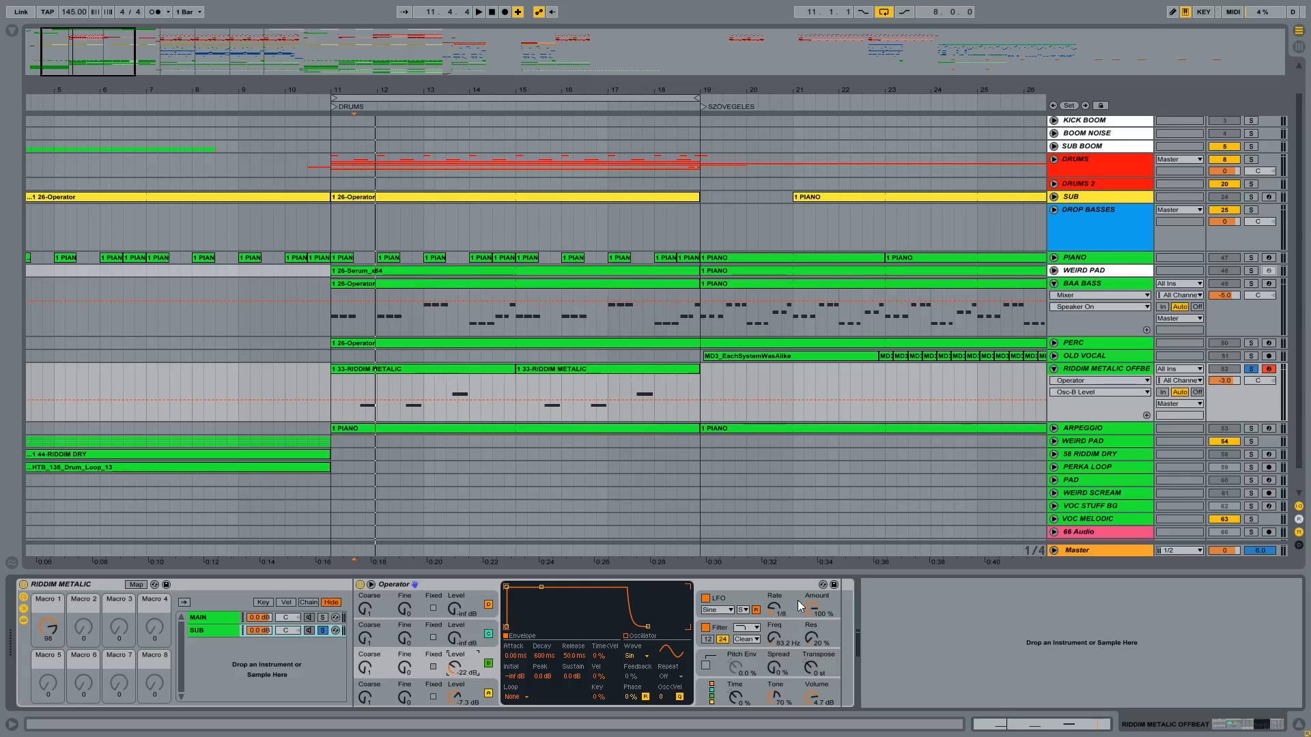
click(783, 631)
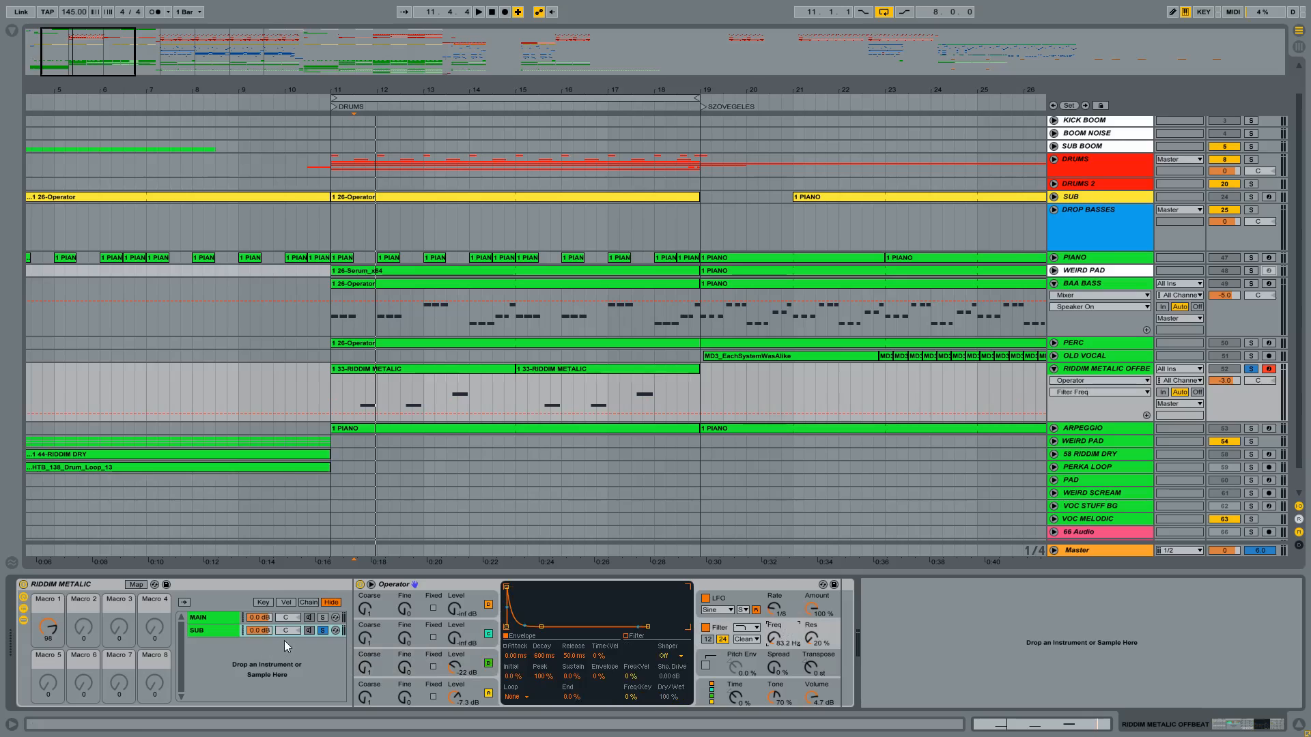
click(321, 630)
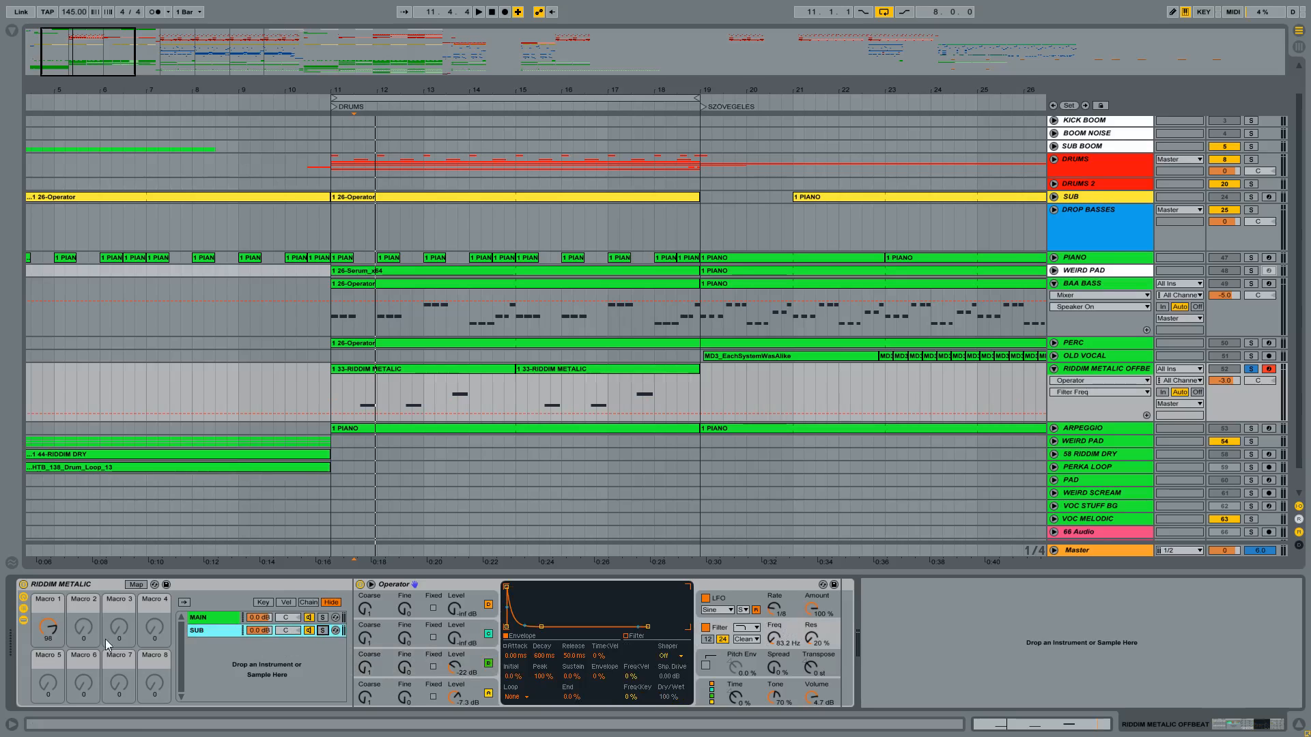
Return from Macro 1 to the MAIN chain and show the envelope of its Operator's oscillator B
click(60, 610)
click(50, 624)
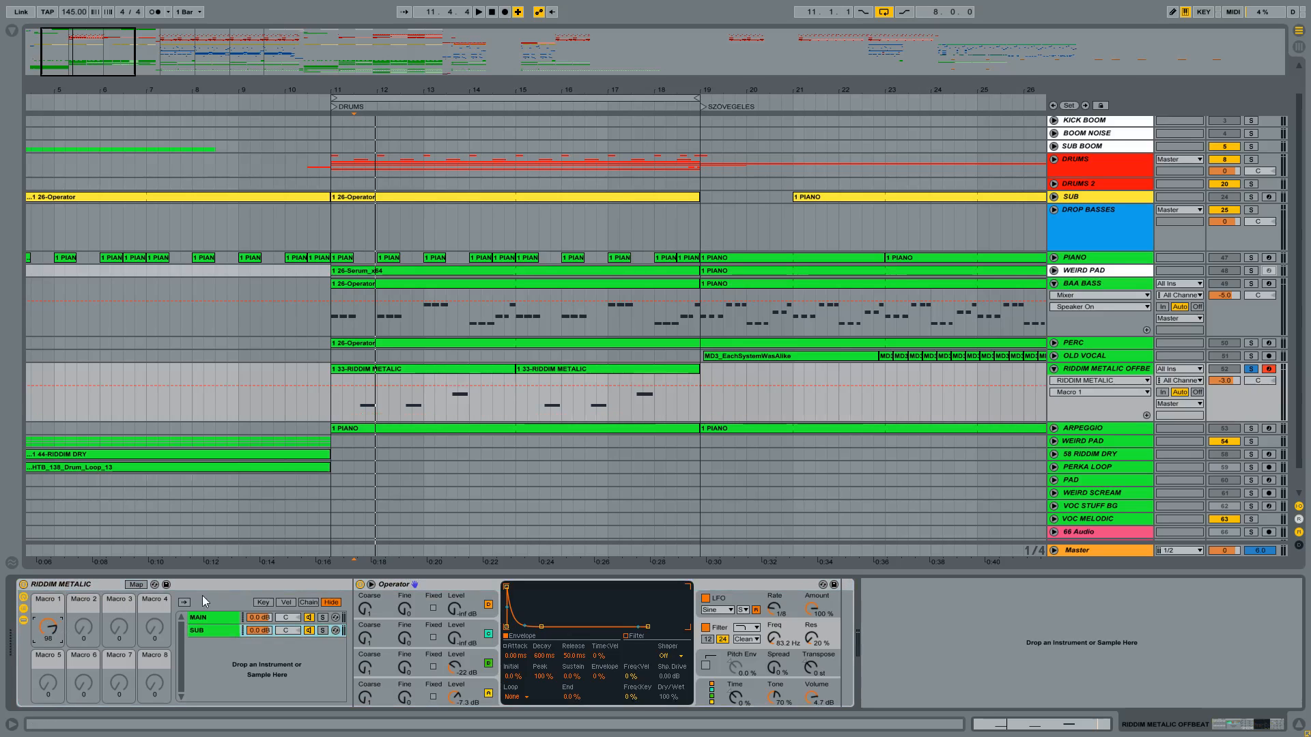
click(209, 618)
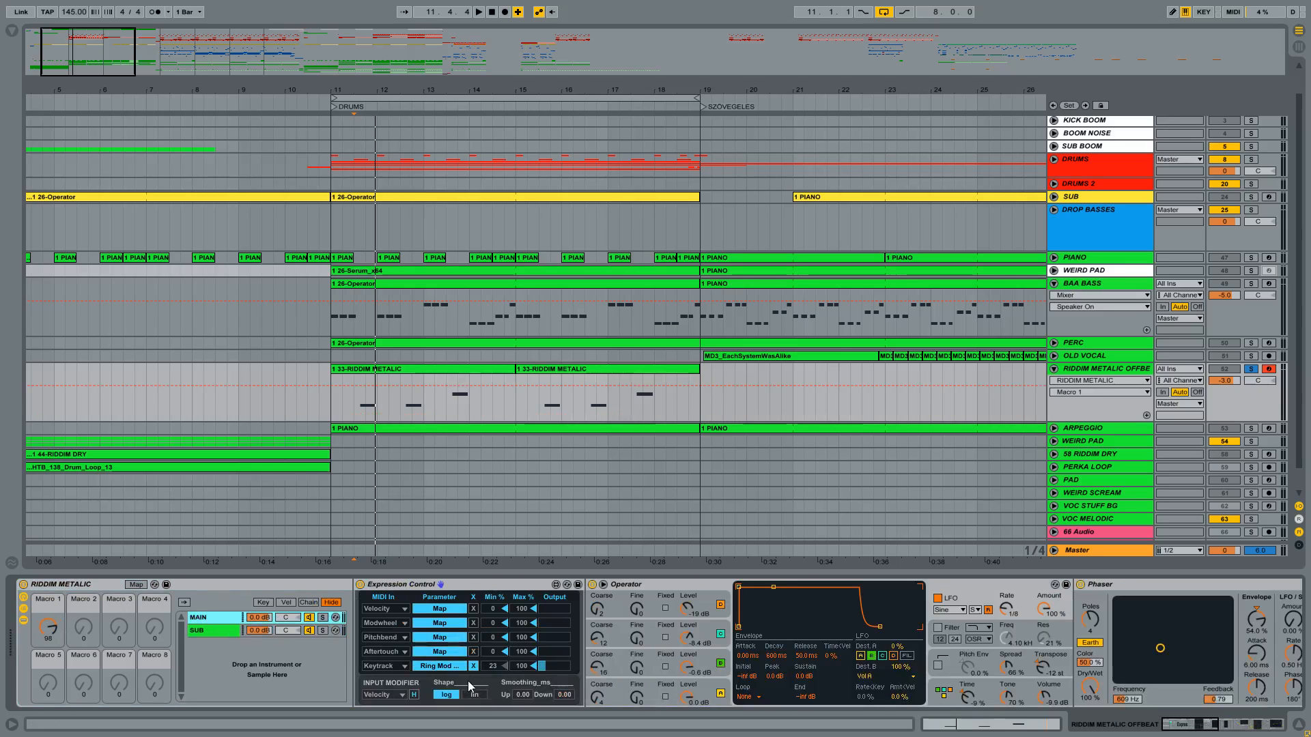
click(694, 667)
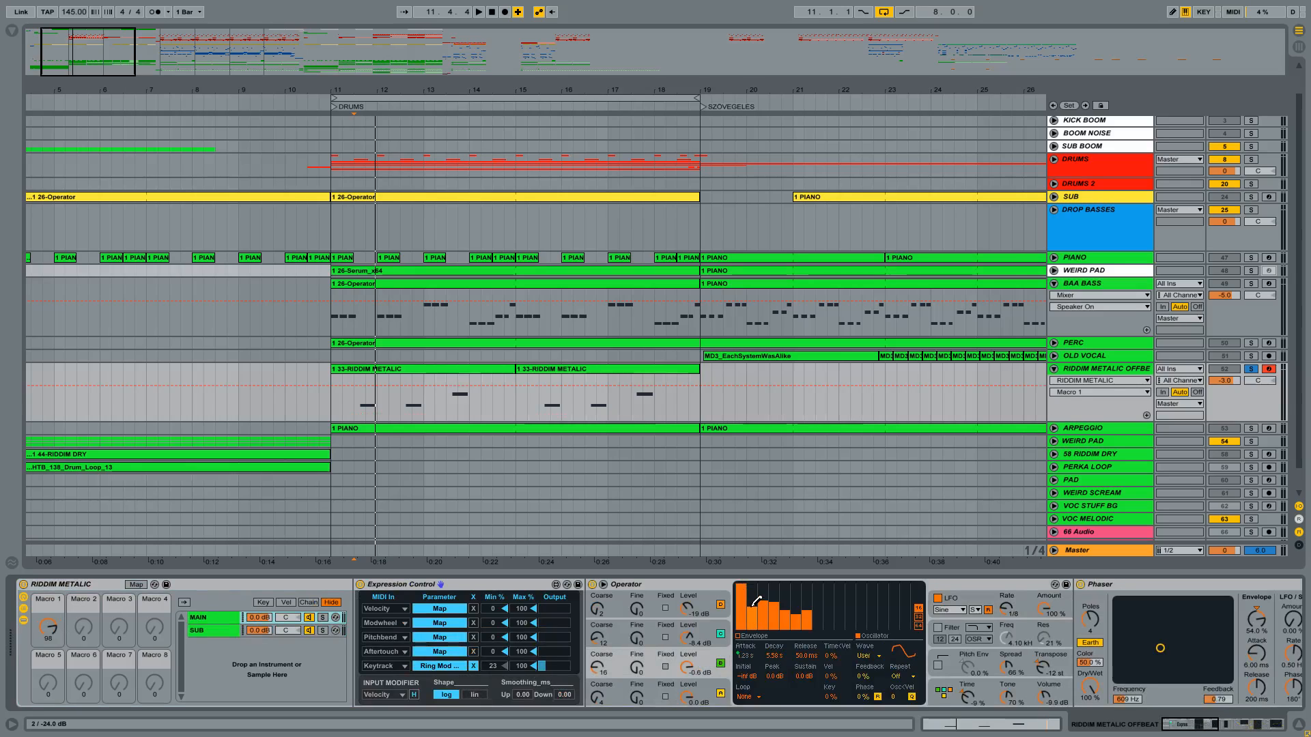
click(752, 636)
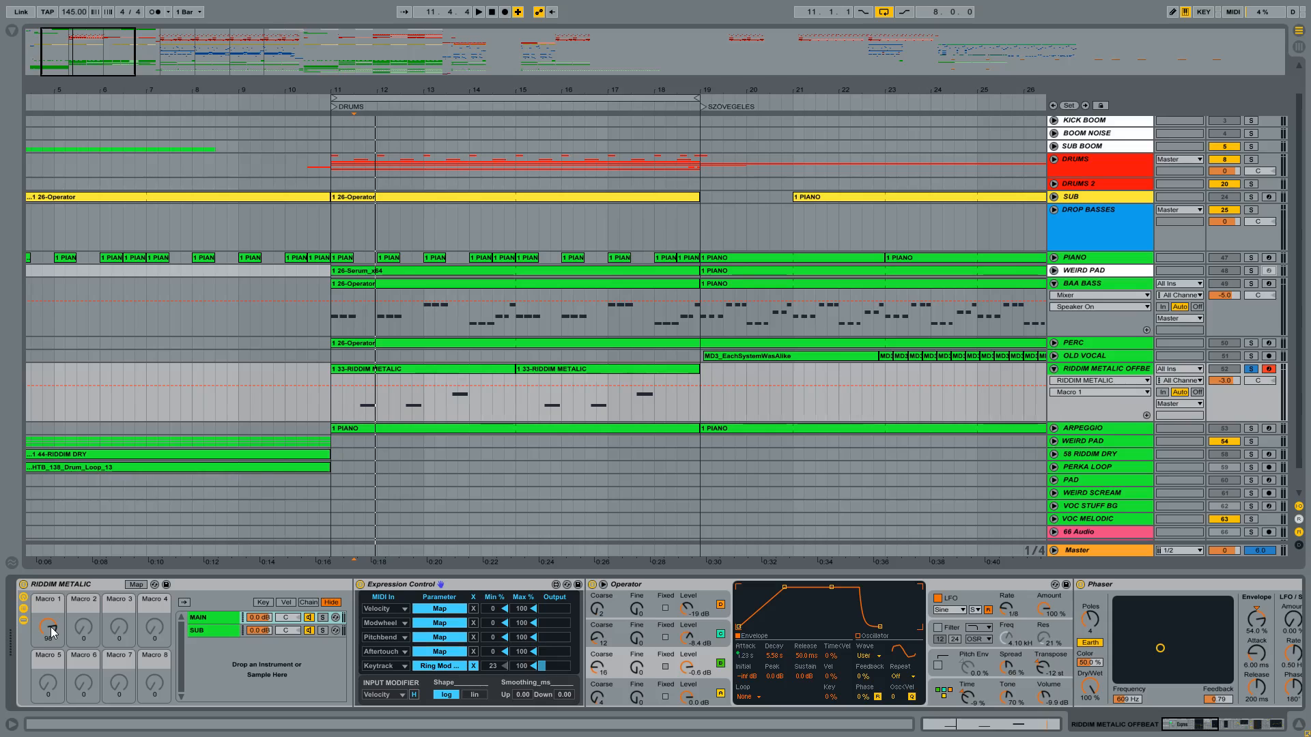
Sweep Macro 1 down to 0 and back up to hear oscillator B's attack change, leaving the macro at 85
drag(51, 631, 51, 698)
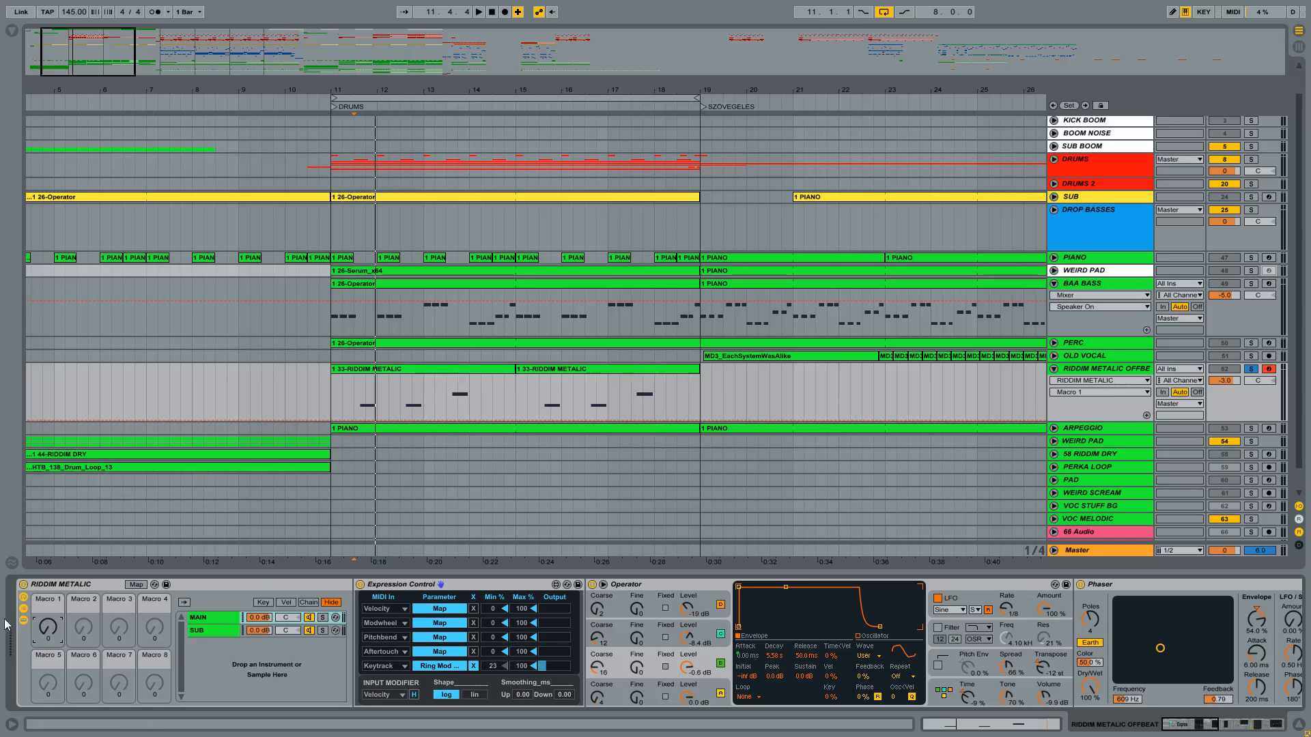
drag(47, 627, 47, 574)
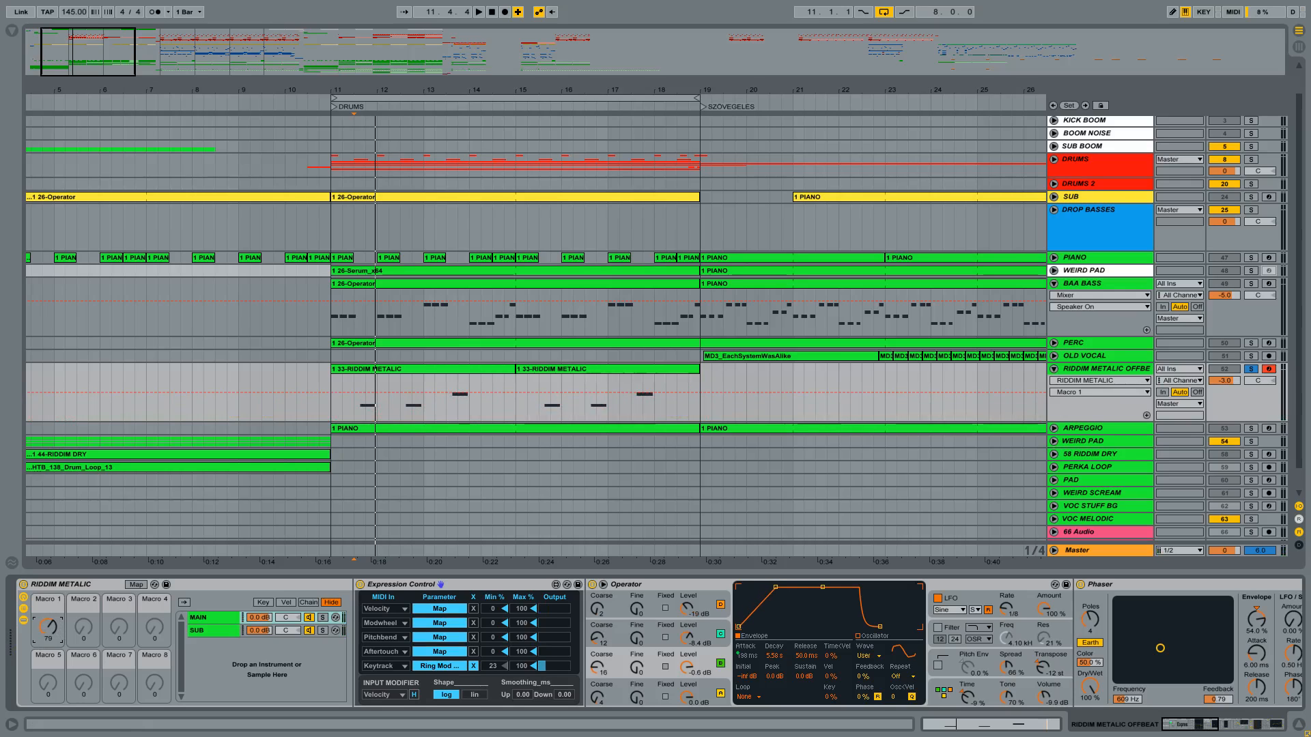
drag(47, 574, 48, 564)
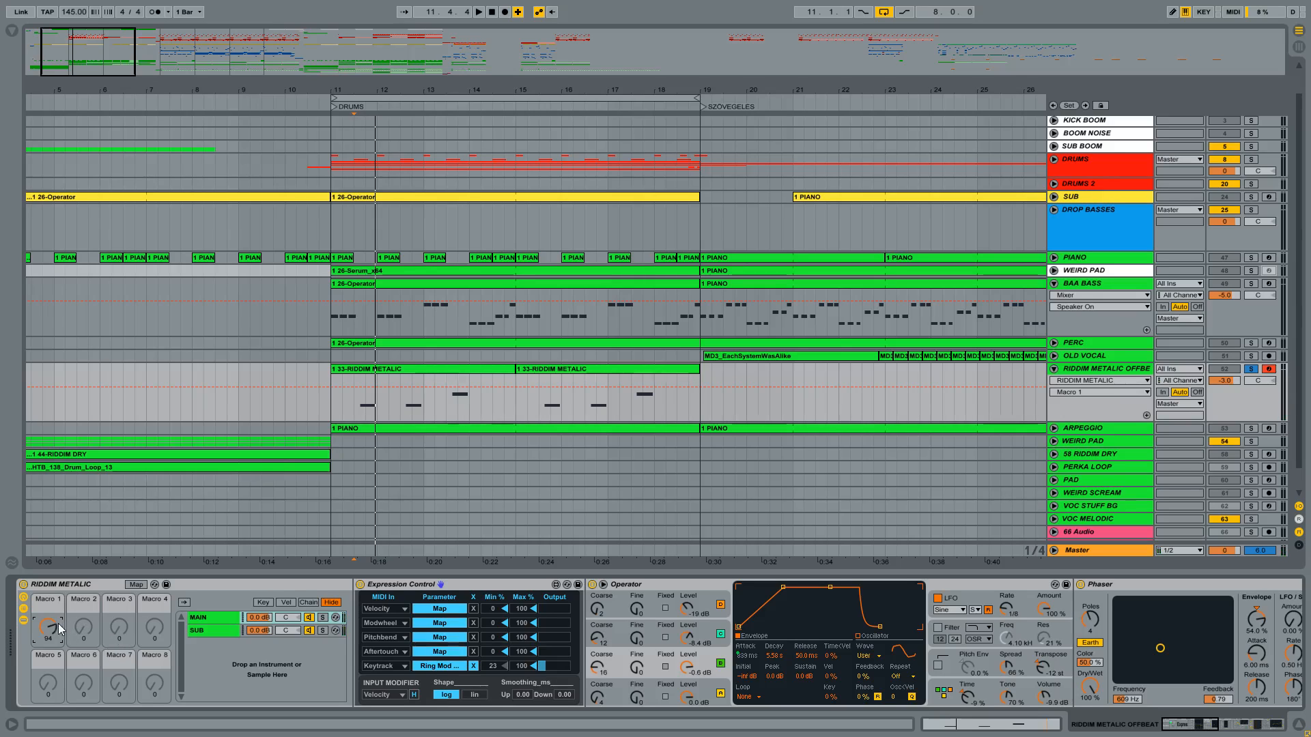
drag(59, 624, 59, 635)
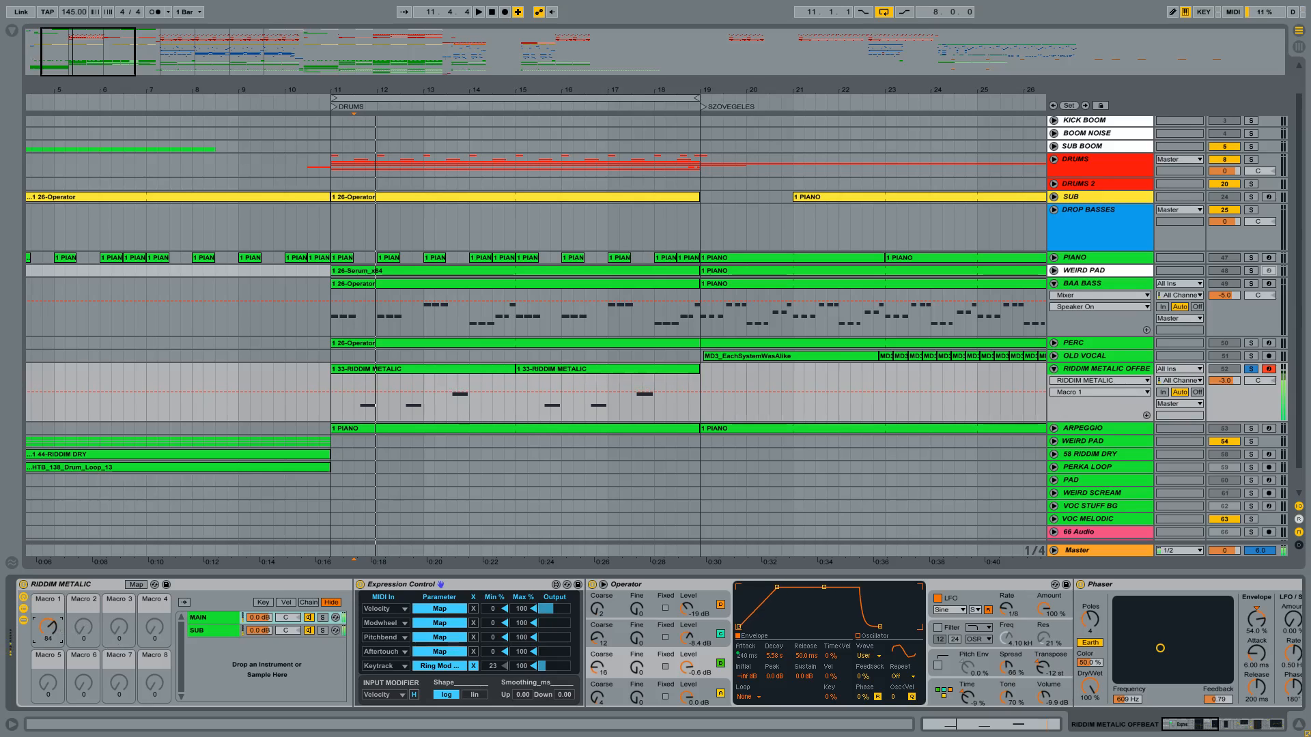
drag(52, 627, 52, 622)
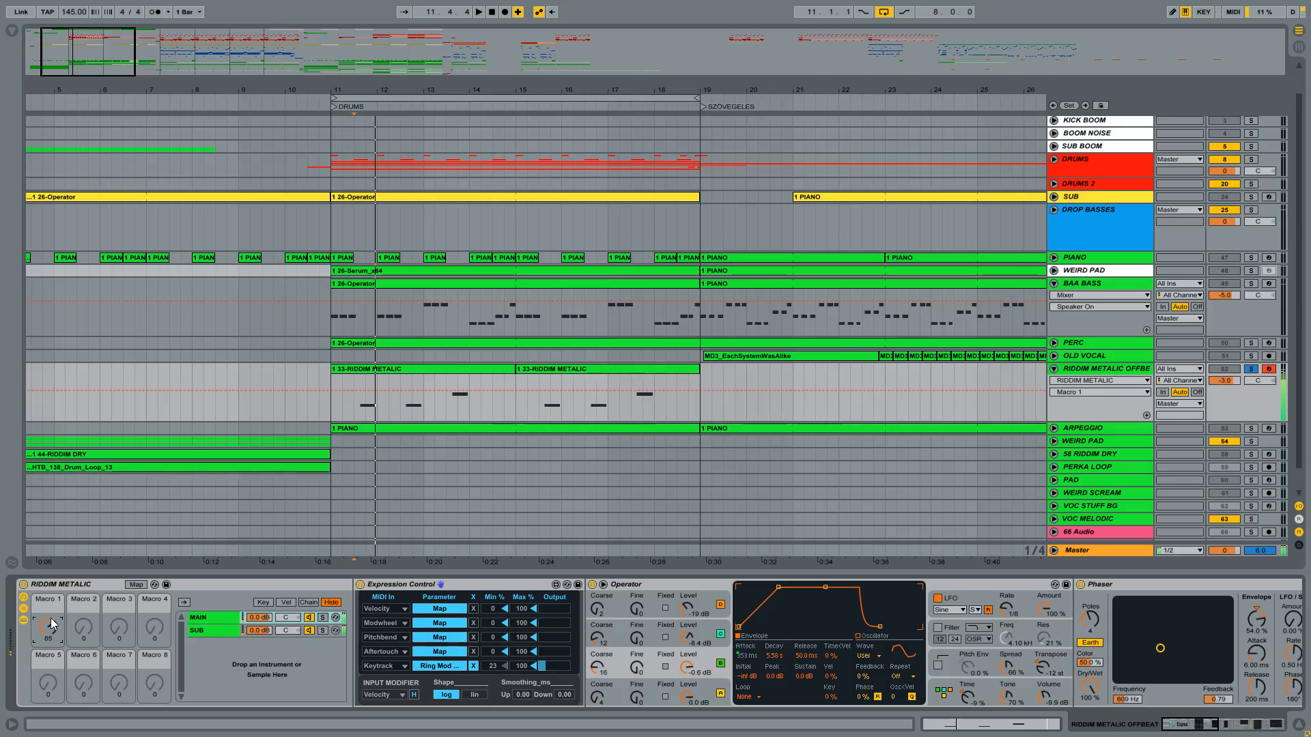
Examine Expression Control's Keytrack row mapped to the Ring Mod frequency, alongside the Operator it precedes
click(309, 584)
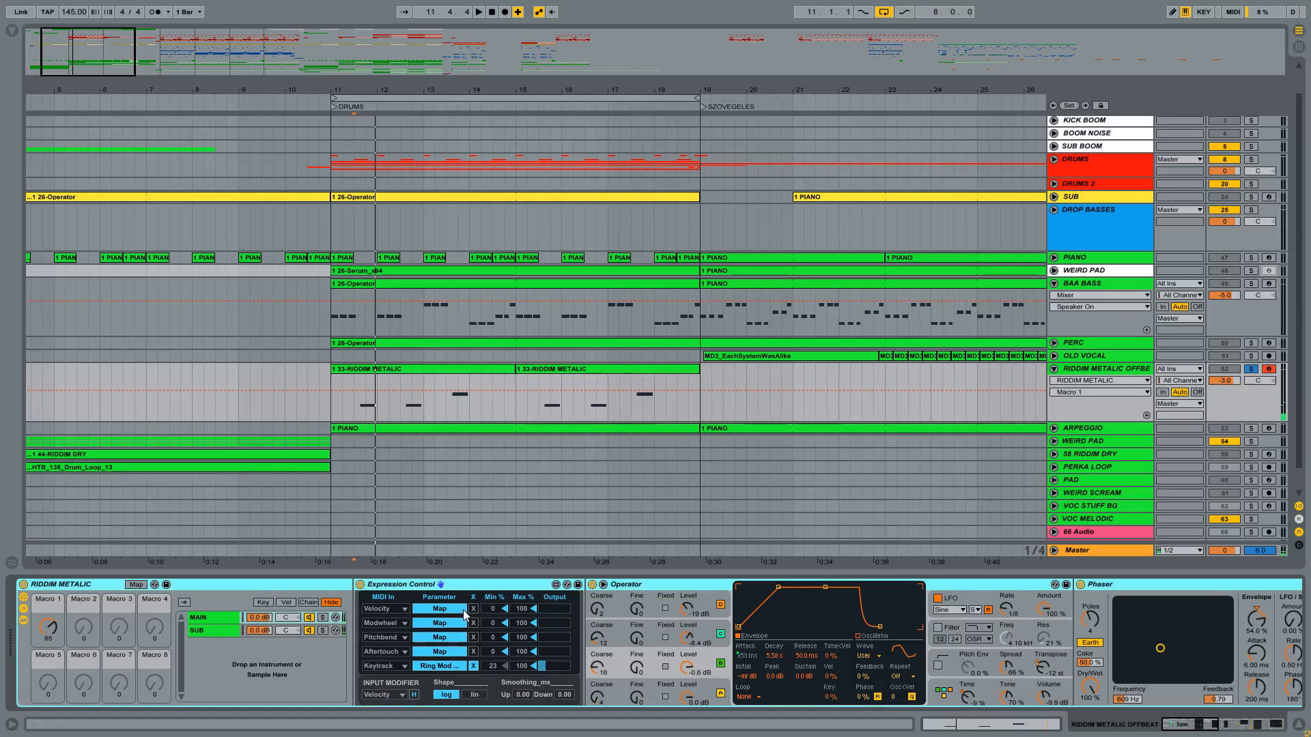
click(473, 587)
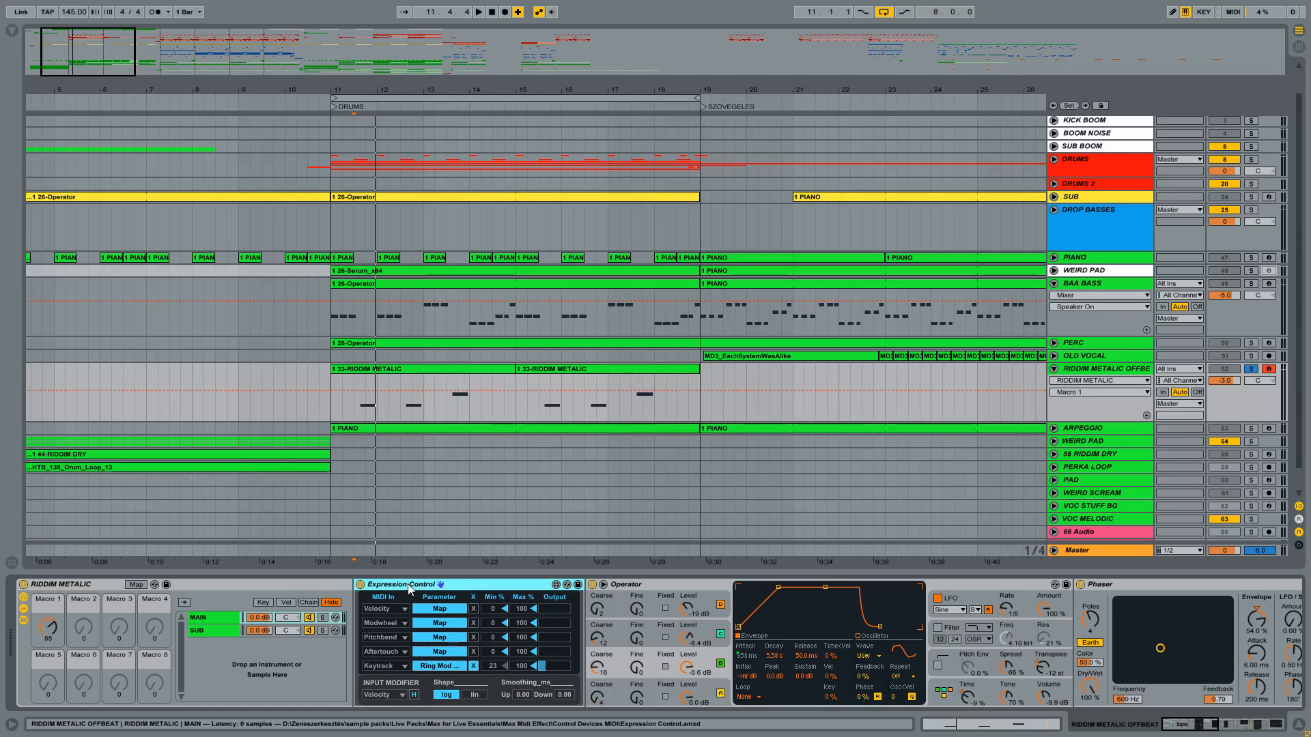
click(655, 587)
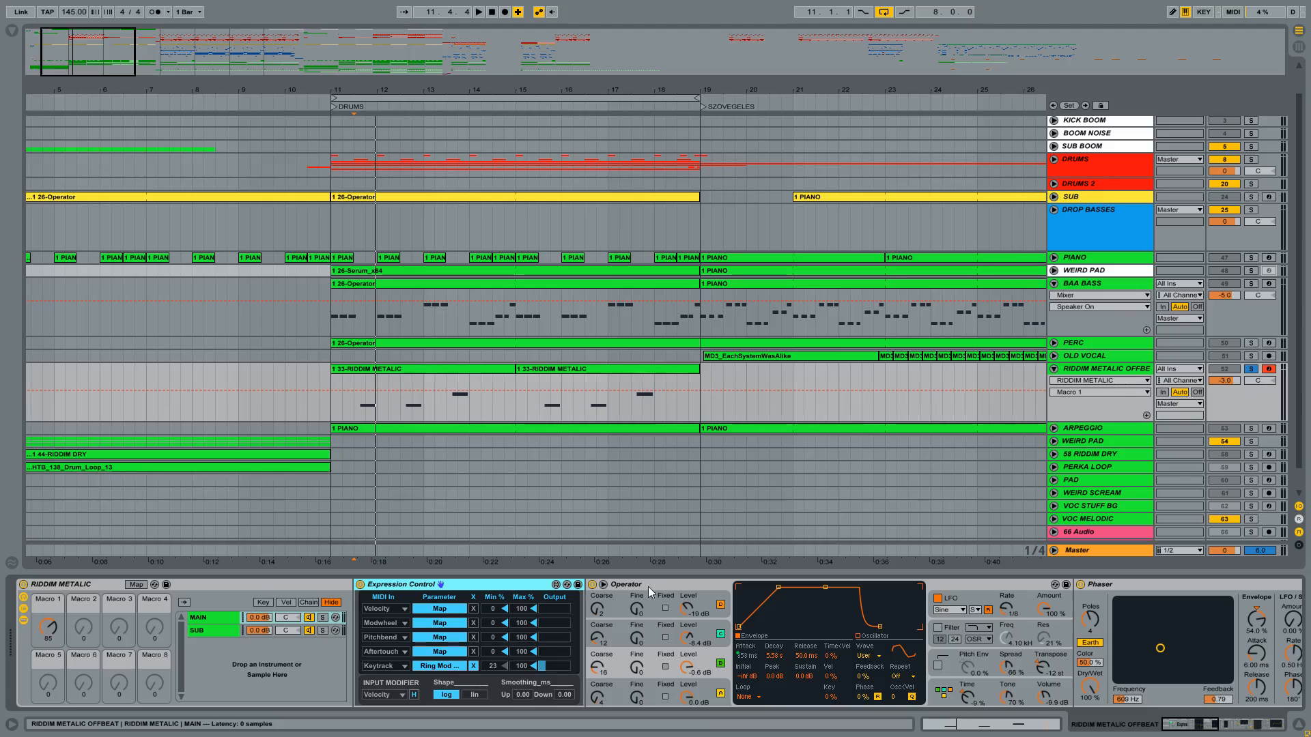
click(498, 587)
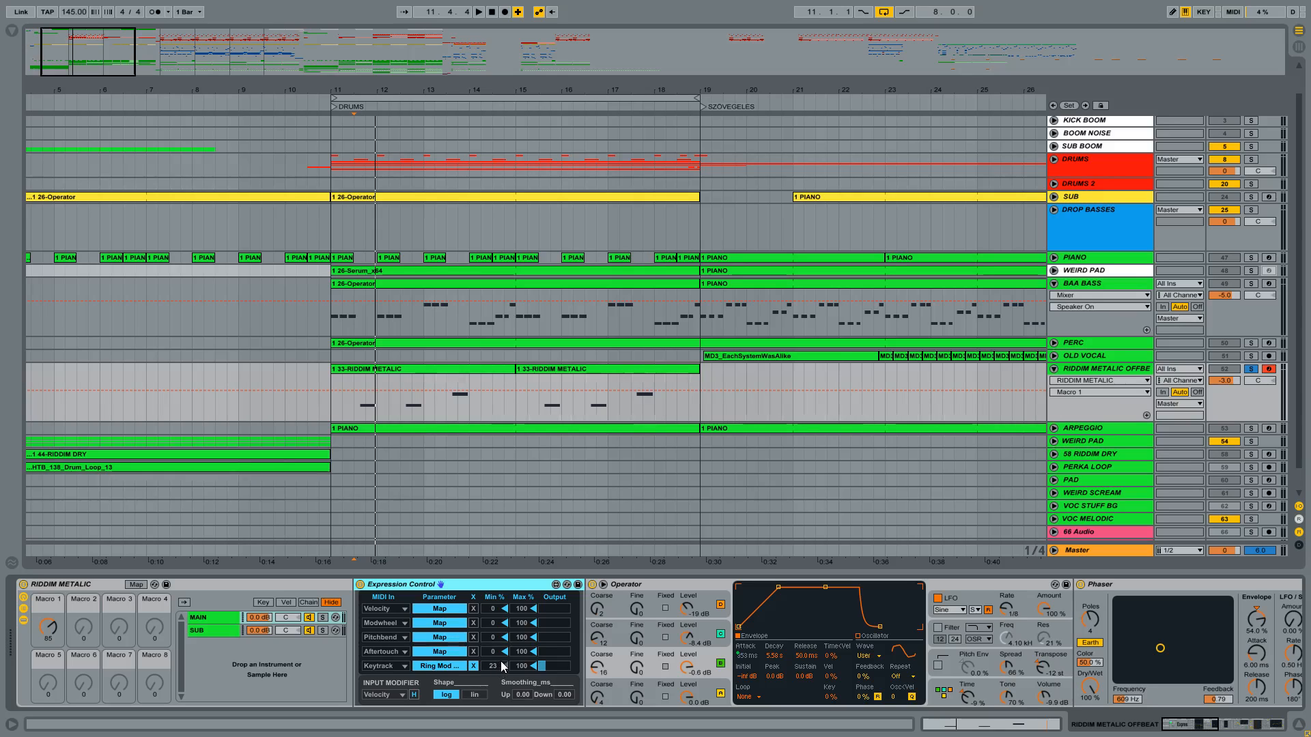
mouse_move(1204, 722)
mouse_down()
mouse_move(1229, 723)
mouse_move(1205, 725)
mouse_up()
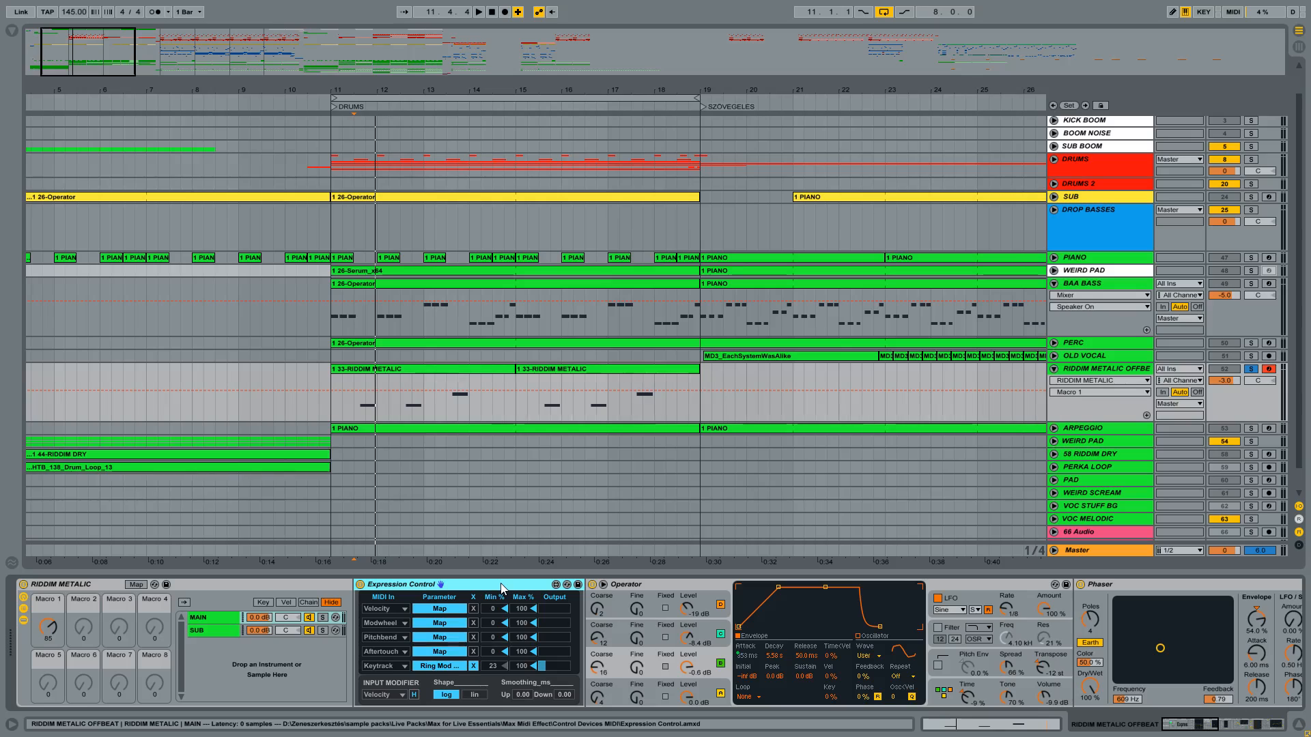
click(680, 586)
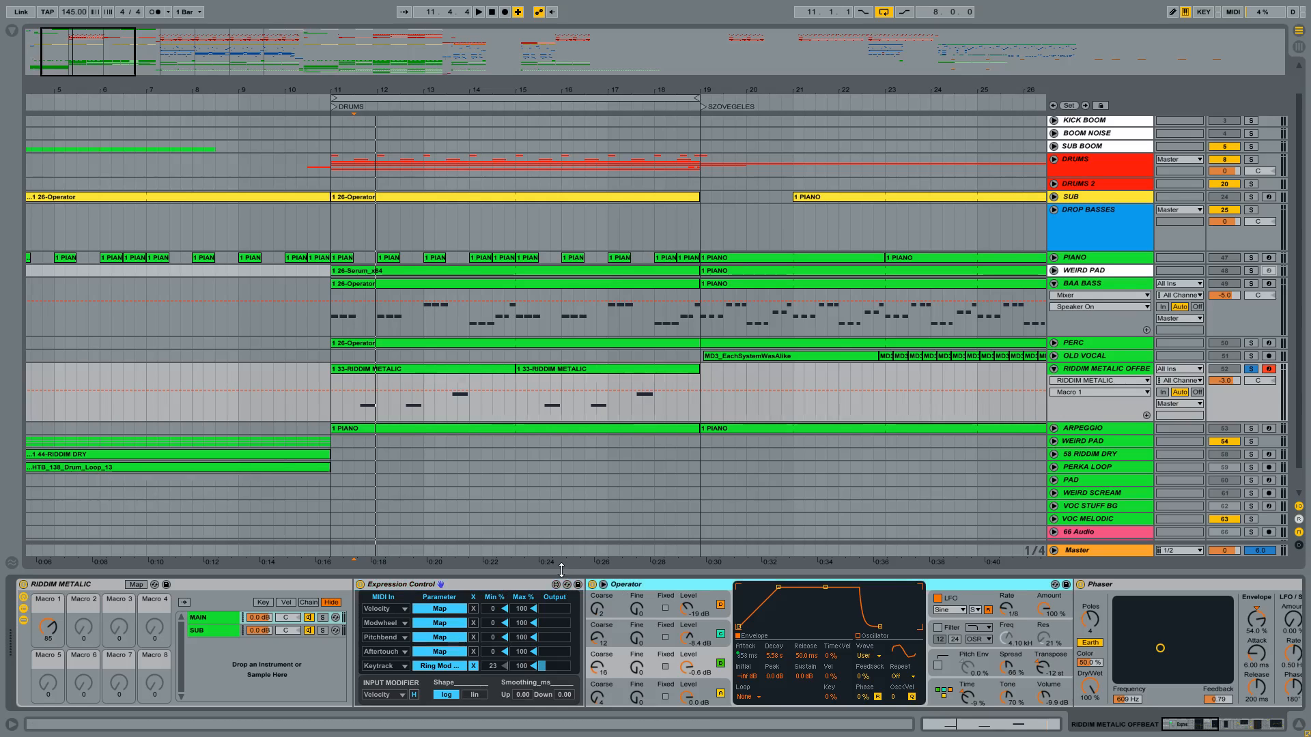
click(505, 586)
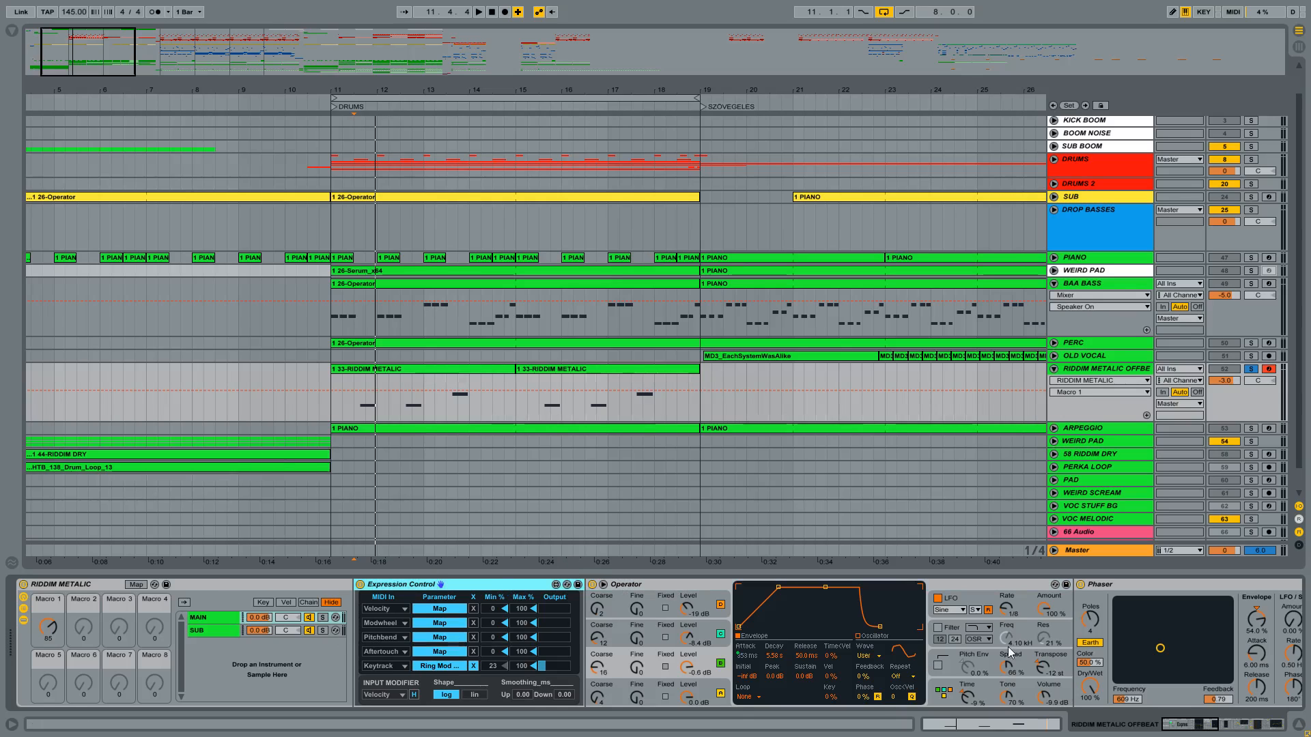
Select the Operator and Phaser in turn to review the order of devices in the MAIN chain
click(1029, 588)
click(1131, 584)
drag(1192, 724, 1072, 734)
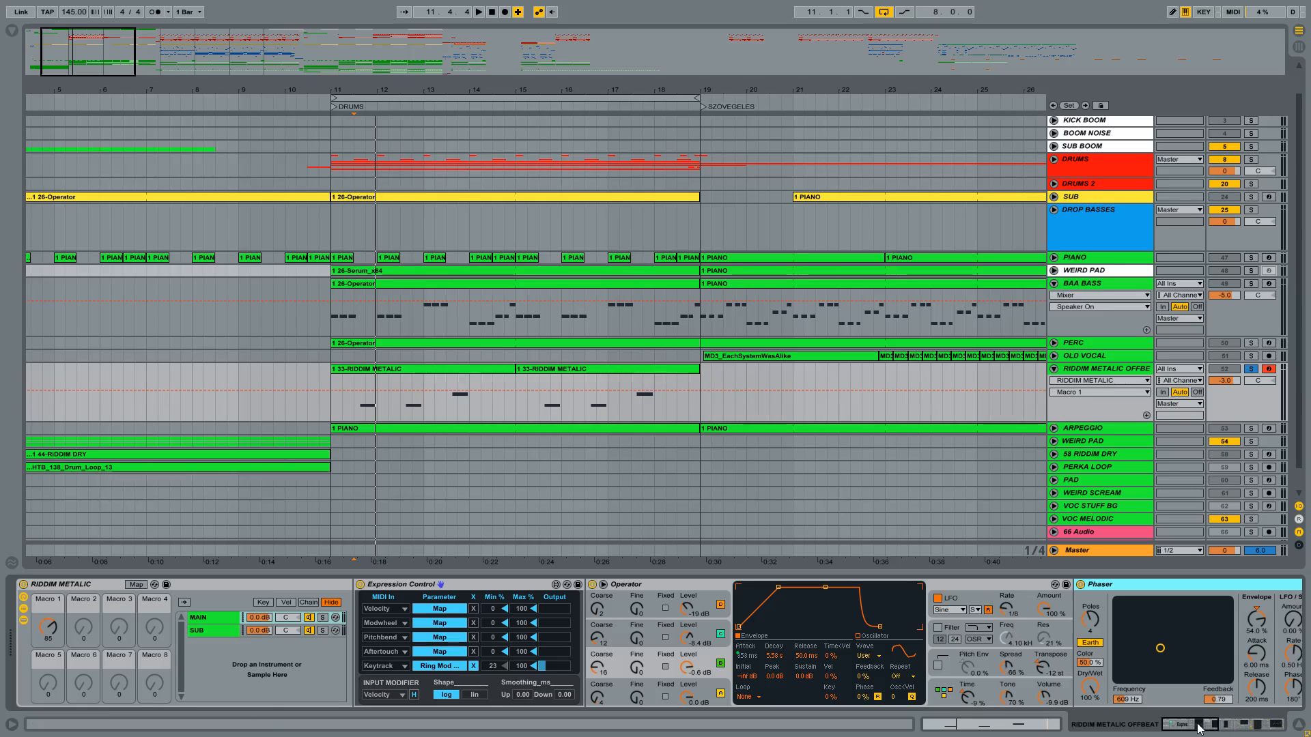
drag(1193, 727, 1041, 720)
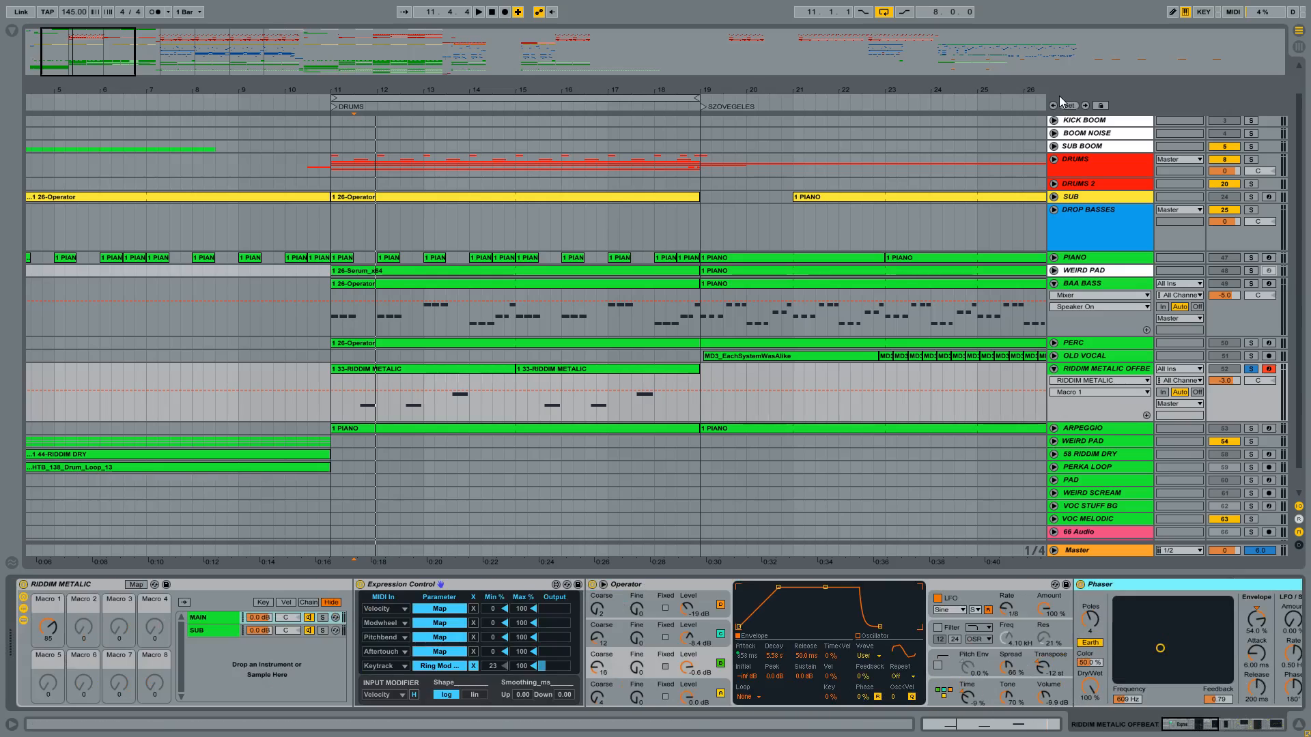